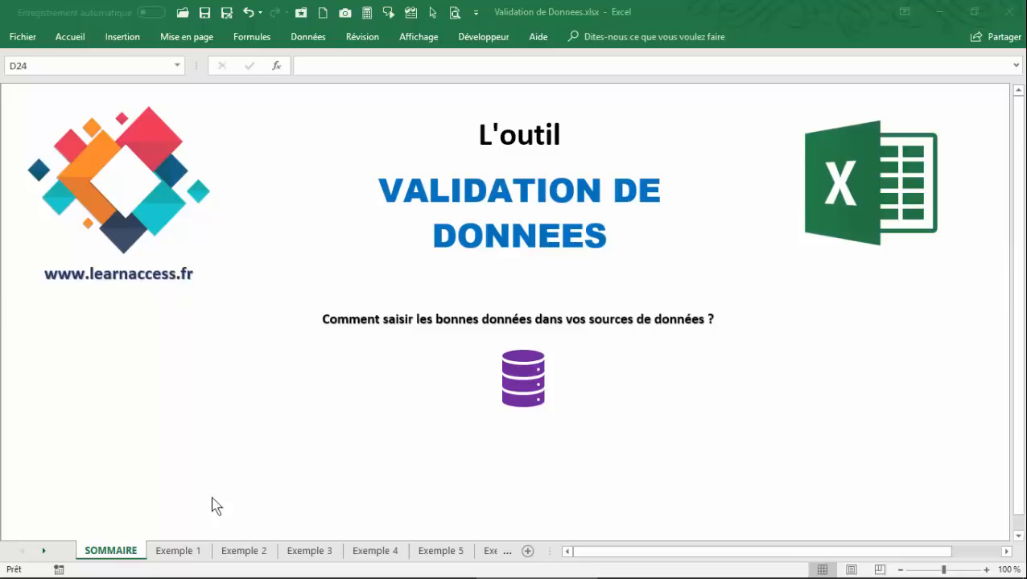
Step: Open the Exemple 1 sheet and examine the drop-down list in cell E7 of the Région 2 column
click(188, 553)
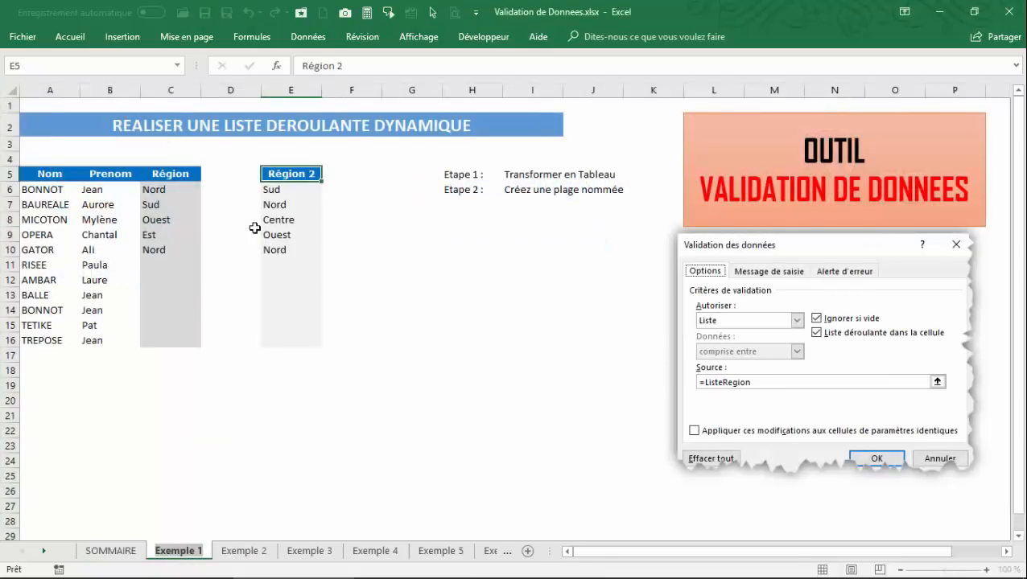
click(255, 227)
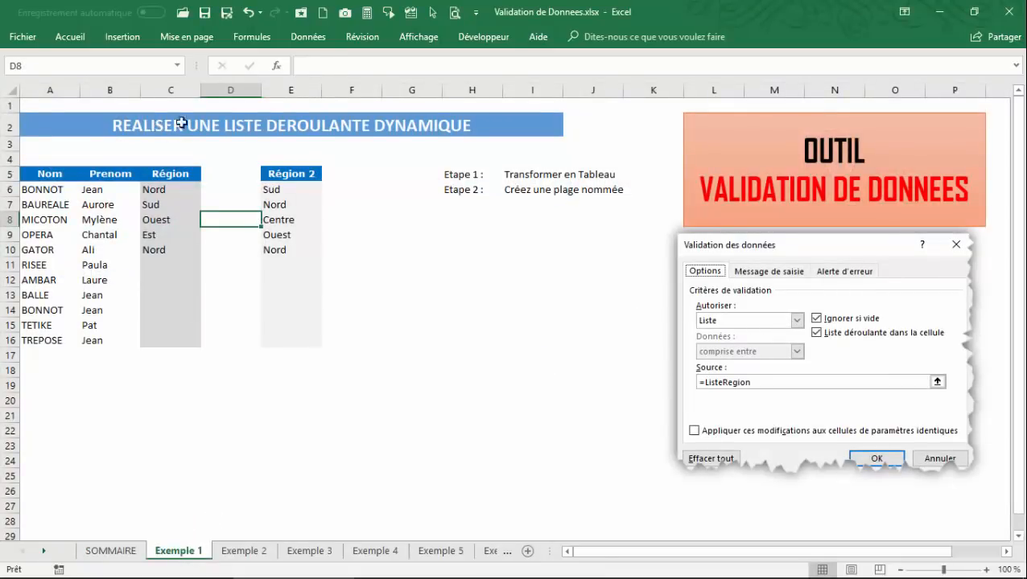
click(282, 207)
click(282, 220)
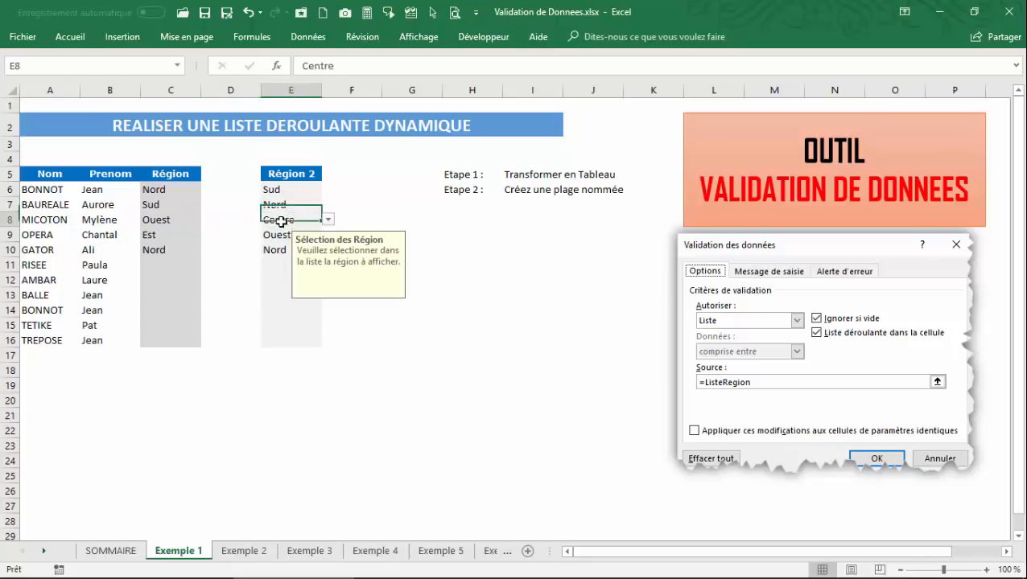
click(280, 250)
click(294, 206)
click(329, 204)
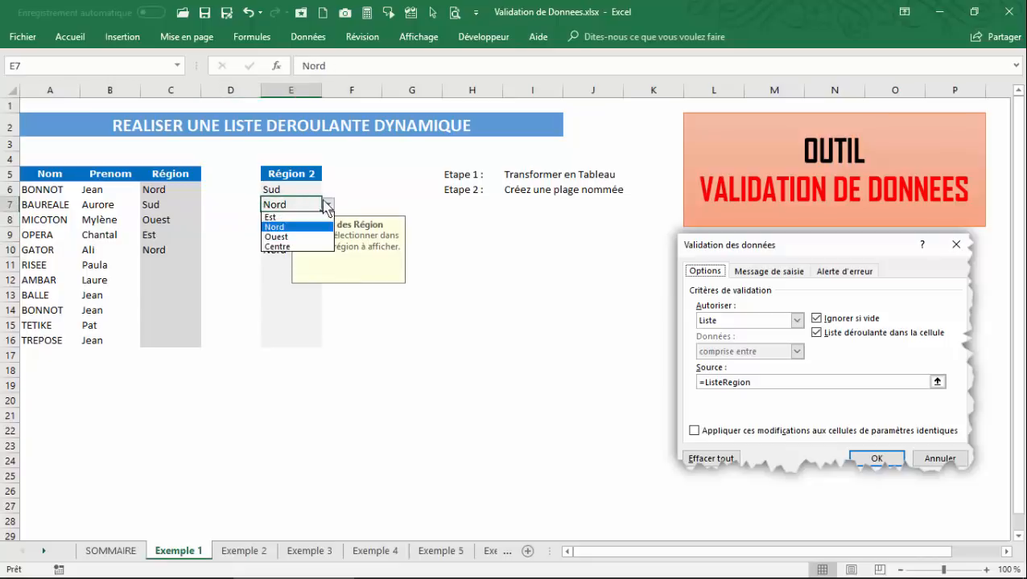
Step: On the Liste sheet, add the entry Sud in cell B16, directly below the lower Région table
click(40, 553)
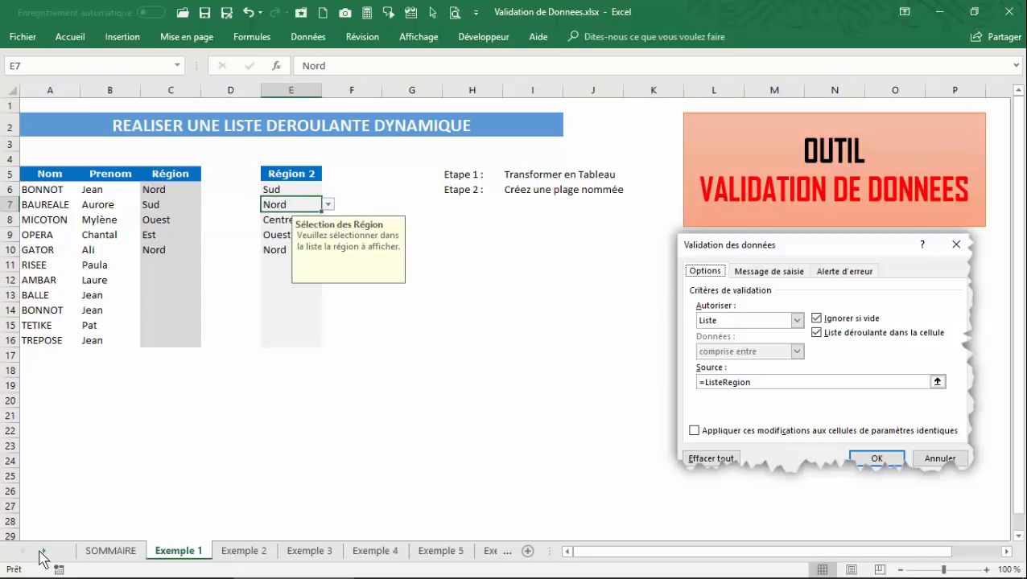
right_click(42, 555)
click(32, 458)
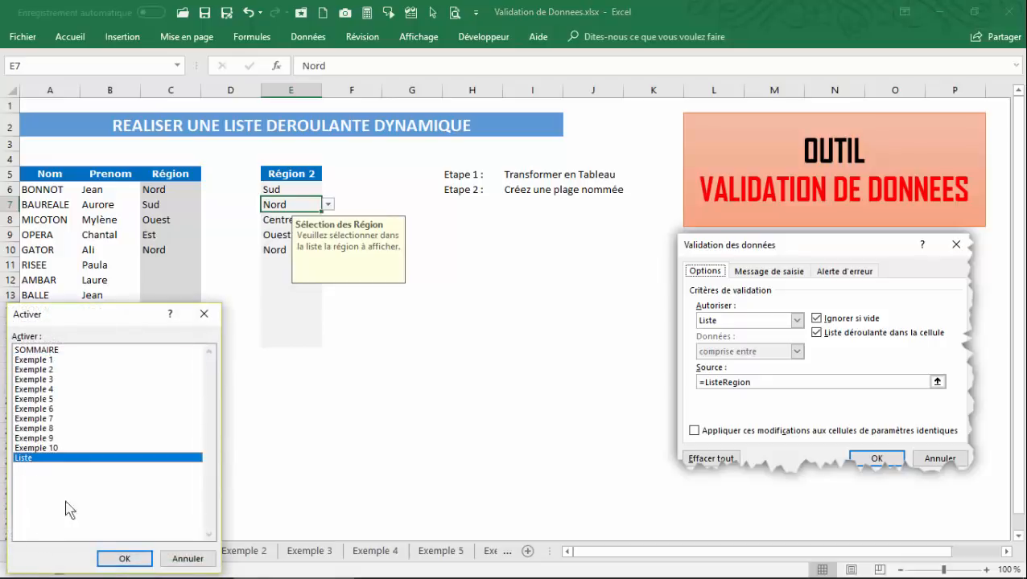
click(123, 558)
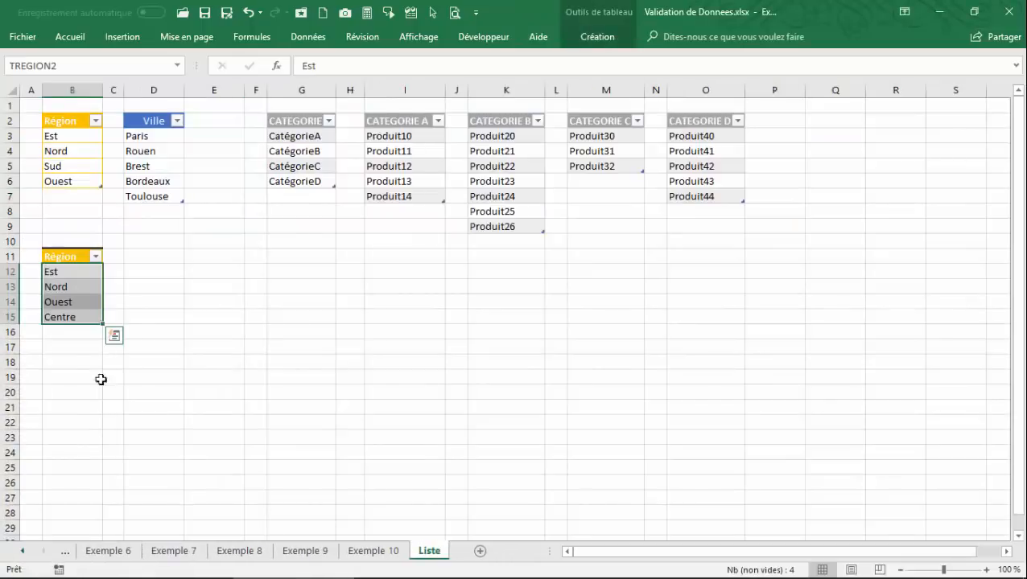
click(64, 303)
click(64, 330)
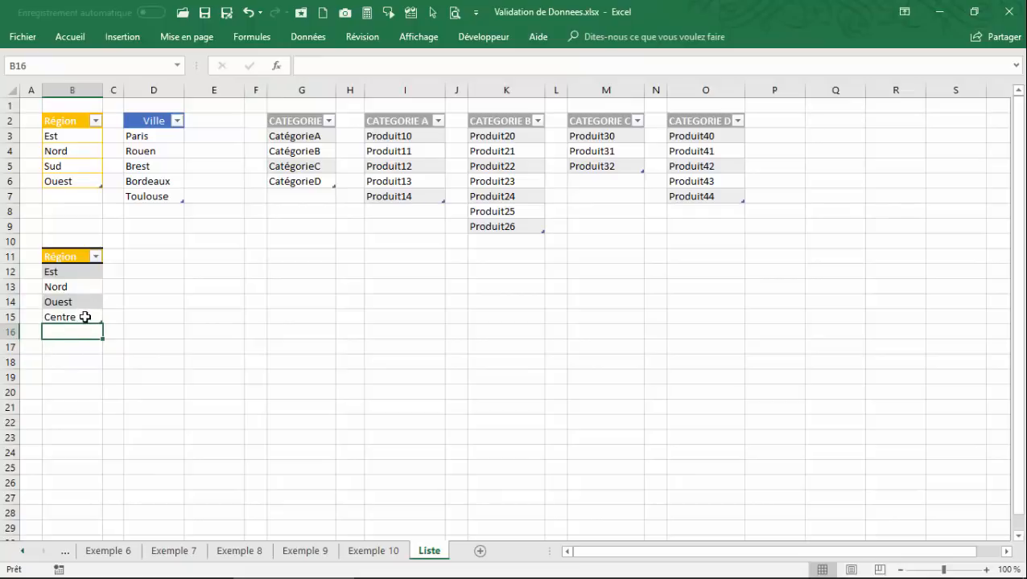
text(Sud)
key(Return)
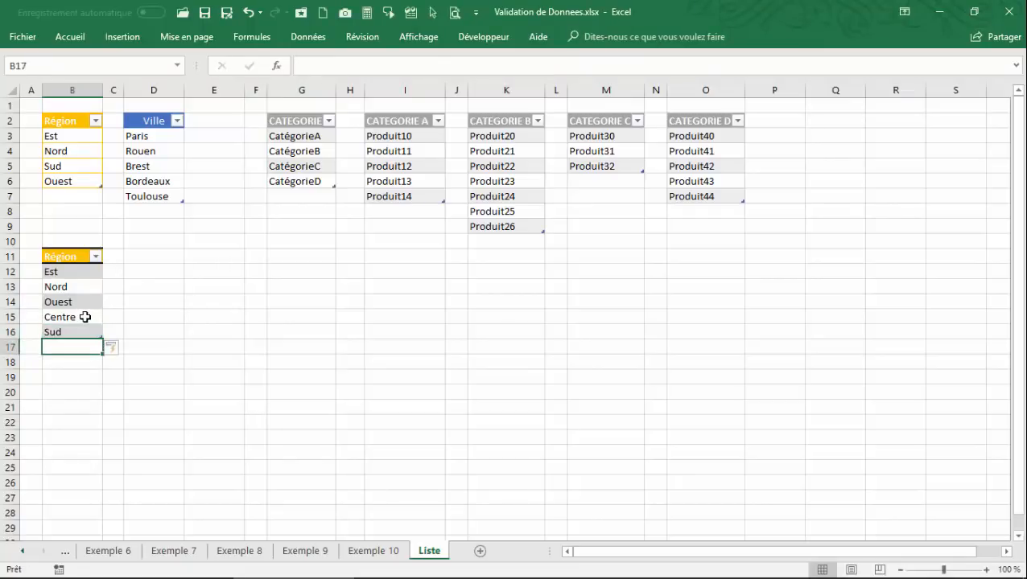
click(83, 318)
Step: Return to the Exemple 1 sheet and choose Sud from the drop-down list in cell E9 of Région 2
click(22, 552)
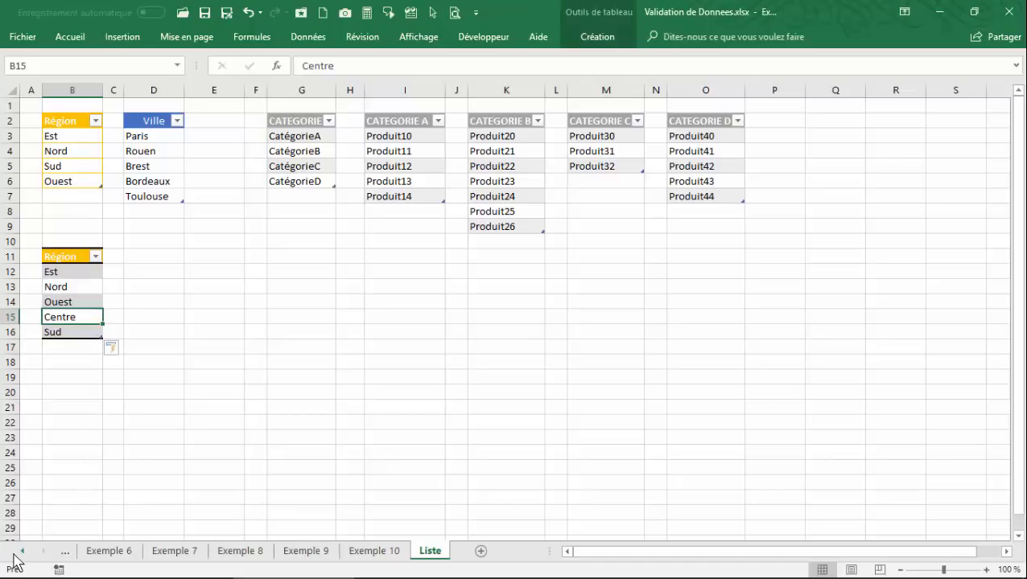
right_click(22, 552)
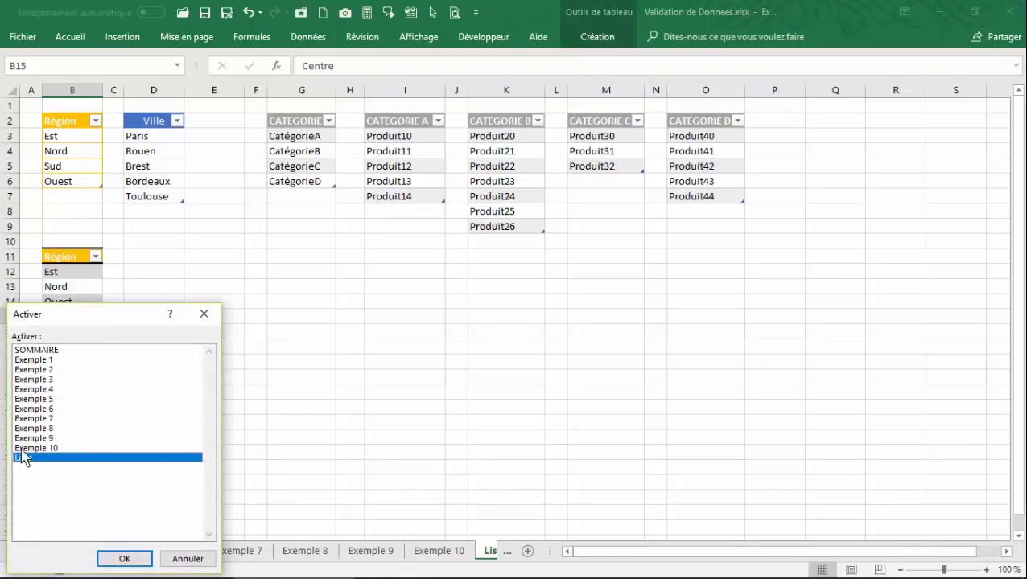
click(36, 360)
click(121, 558)
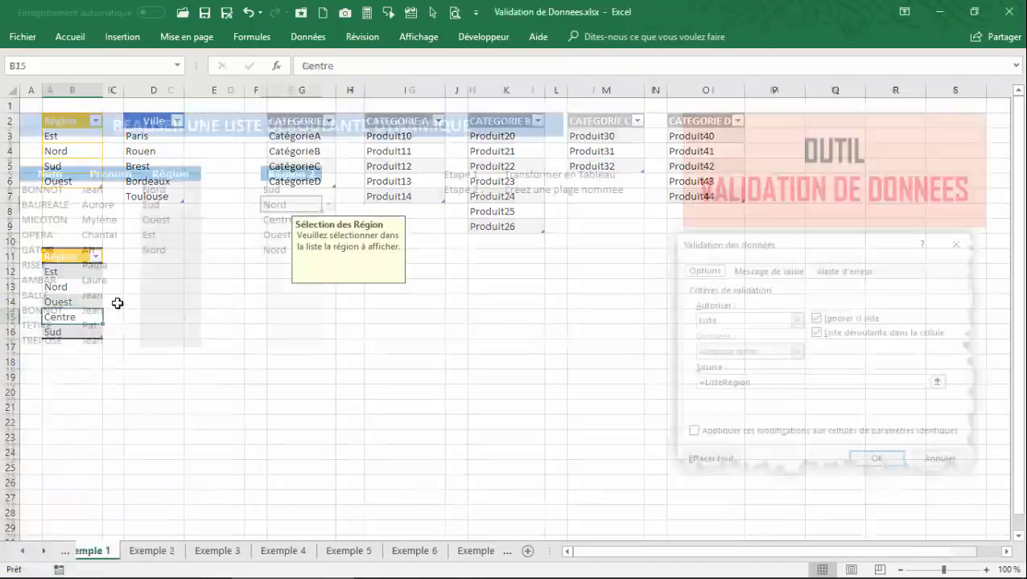
drag(275, 234, 275, 219)
click(328, 234)
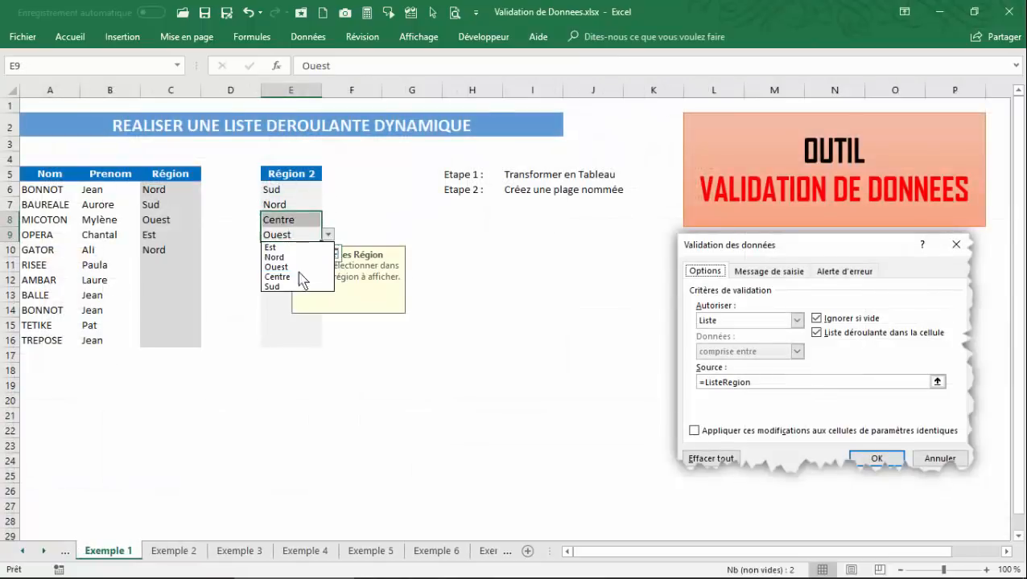
click(274, 287)
click(272, 249)
text(Nord)
key(Return)
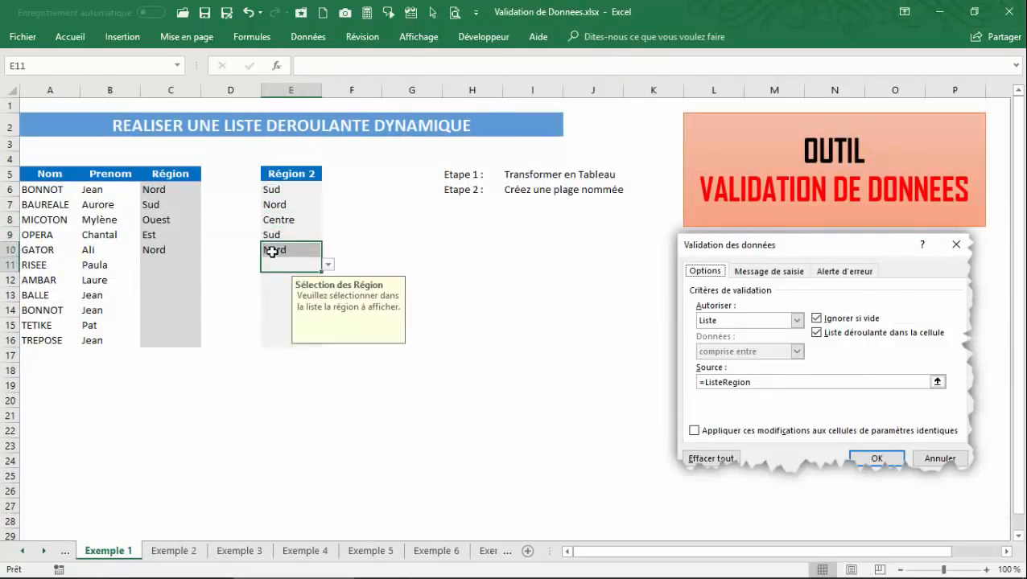
Step: Review the Etape 1 and Etape 2 notes in rows 5 and 6, beside the Région 2 column
click(294, 206)
drag(468, 174, 529, 177)
click(535, 177)
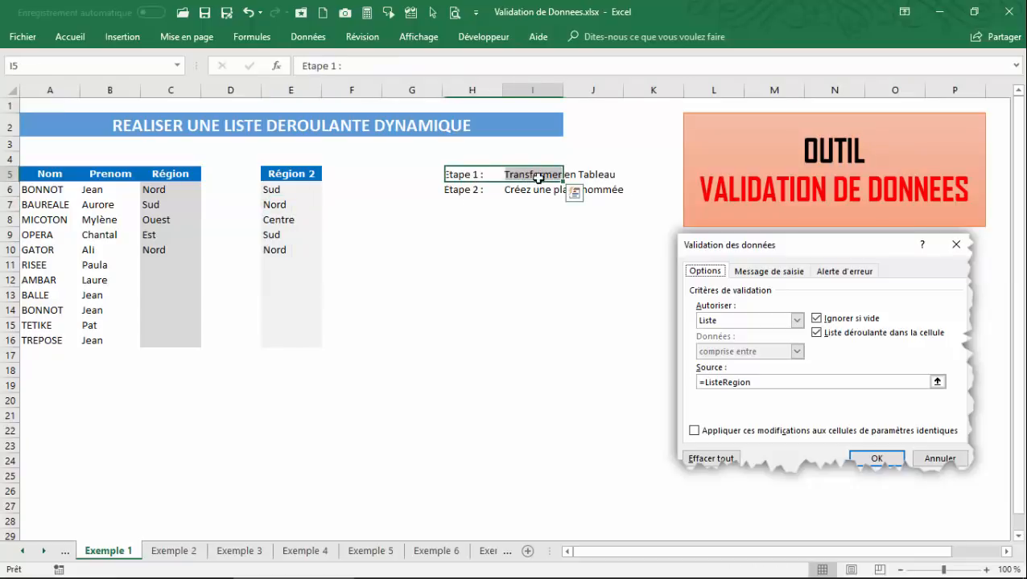
drag(466, 189, 563, 191)
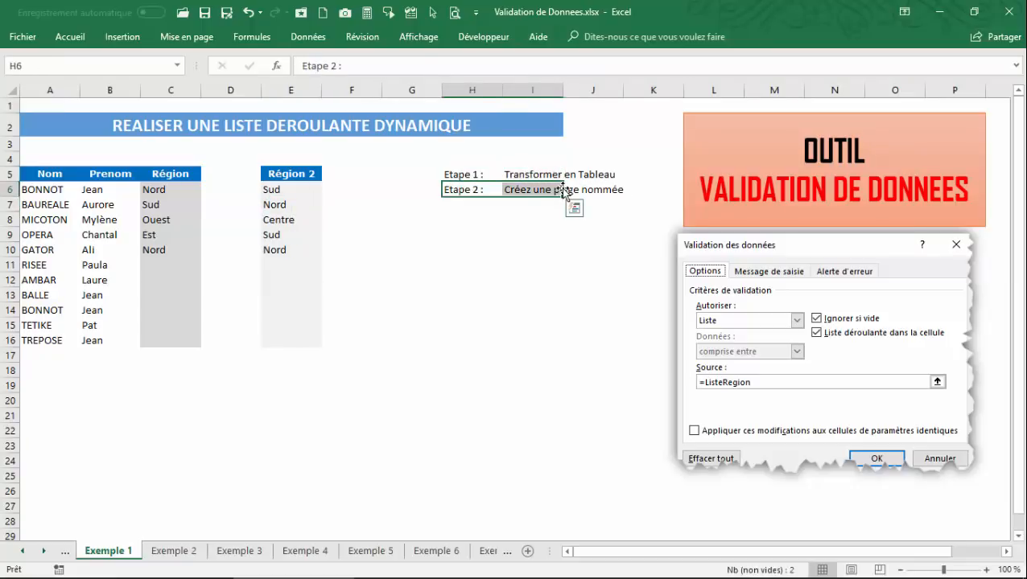
Step: On the Exemple 2 sheet, move the Validation des données picture to just below the OUTIL VALIDATION DE DONNEES banner
click(186, 555)
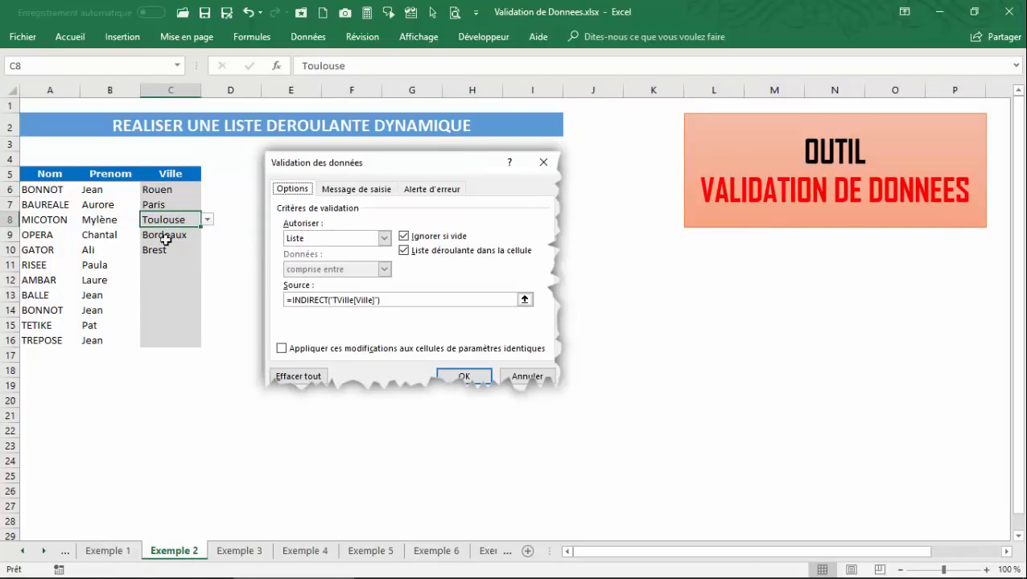
click(180, 204)
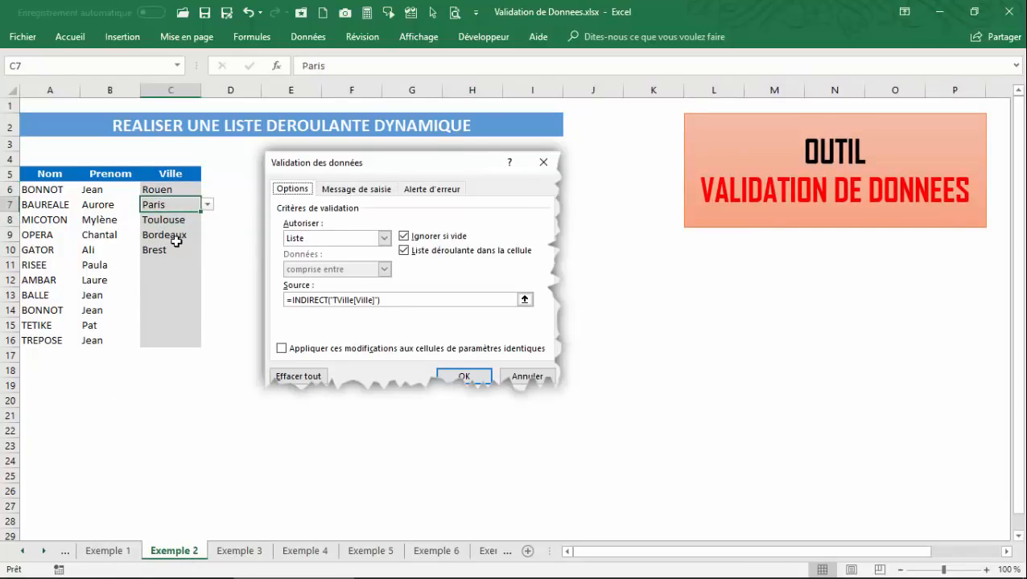
drag(399, 166, 833, 245)
click(348, 210)
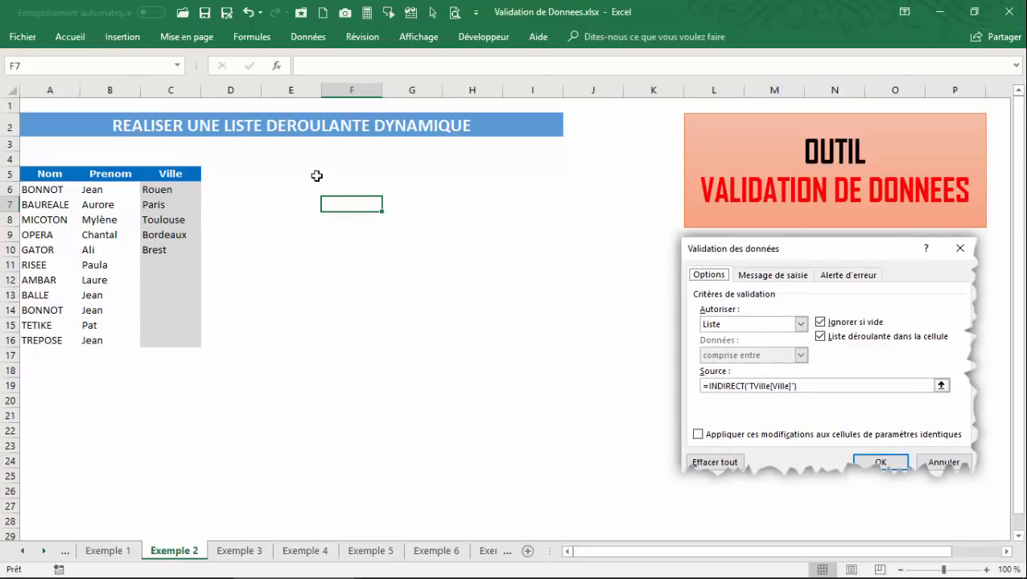
Step: Enter the column header Ville 2 in cell E5
click(314, 176)
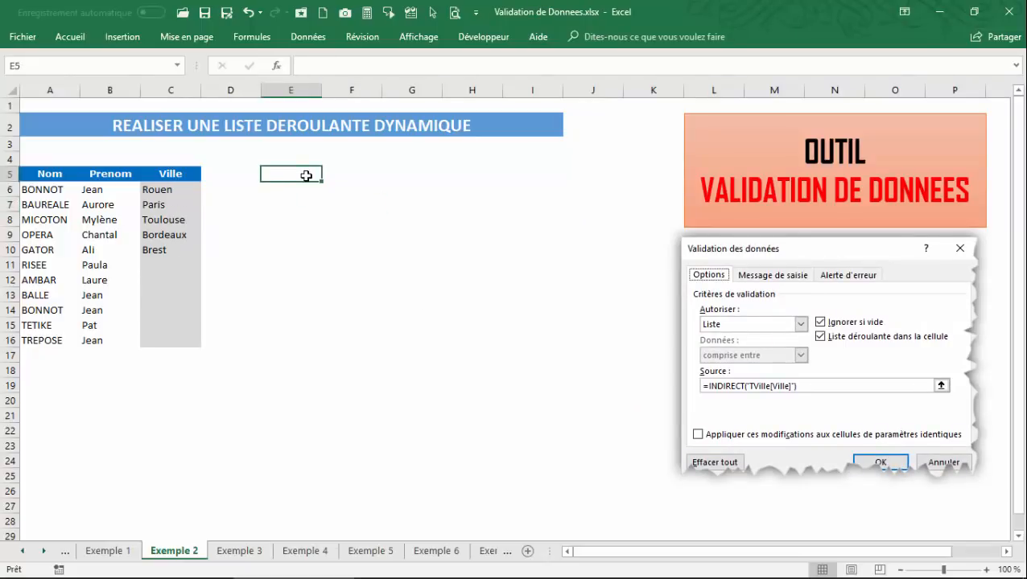
text(Vil)
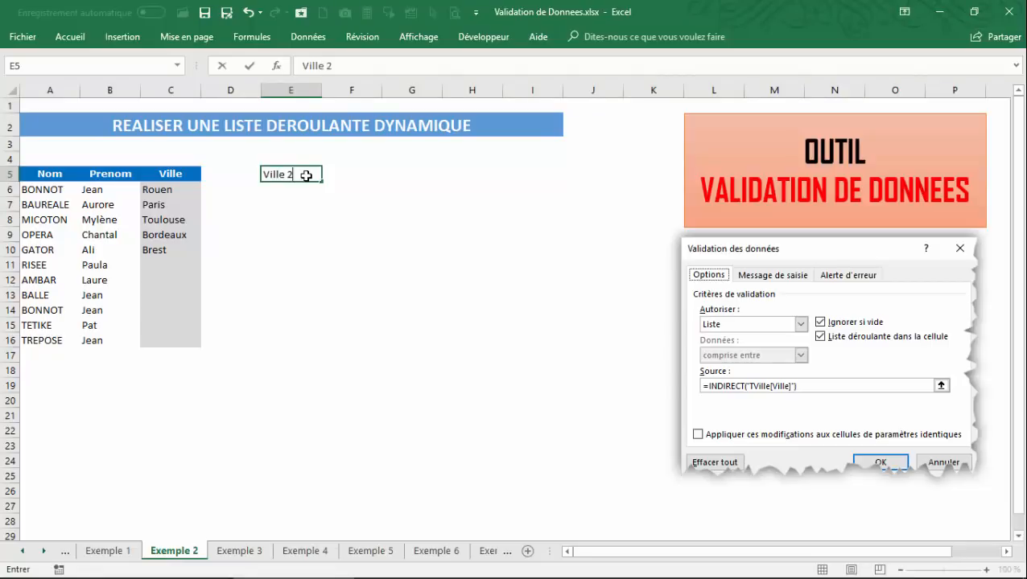
text(le 2)
key(Return)
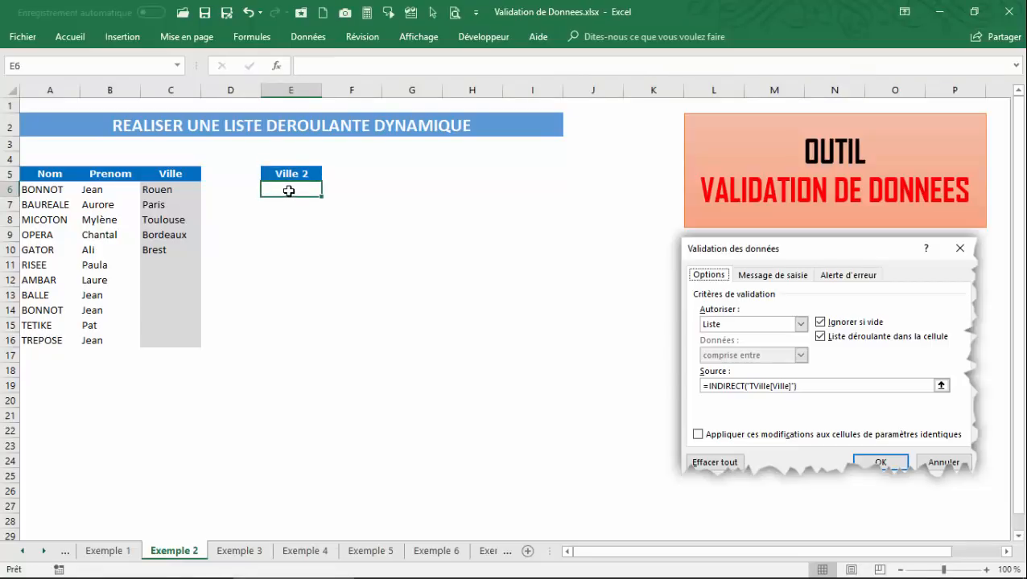
Step: Choose Brest from the Ville drop-down lists in cells C8 and C7
click(193, 218)
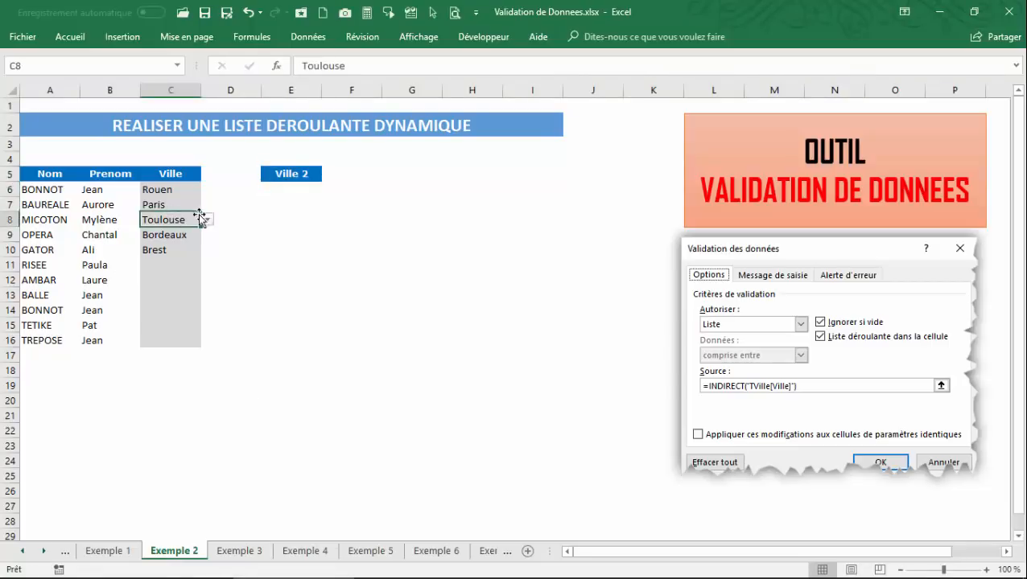
click(208, 221)
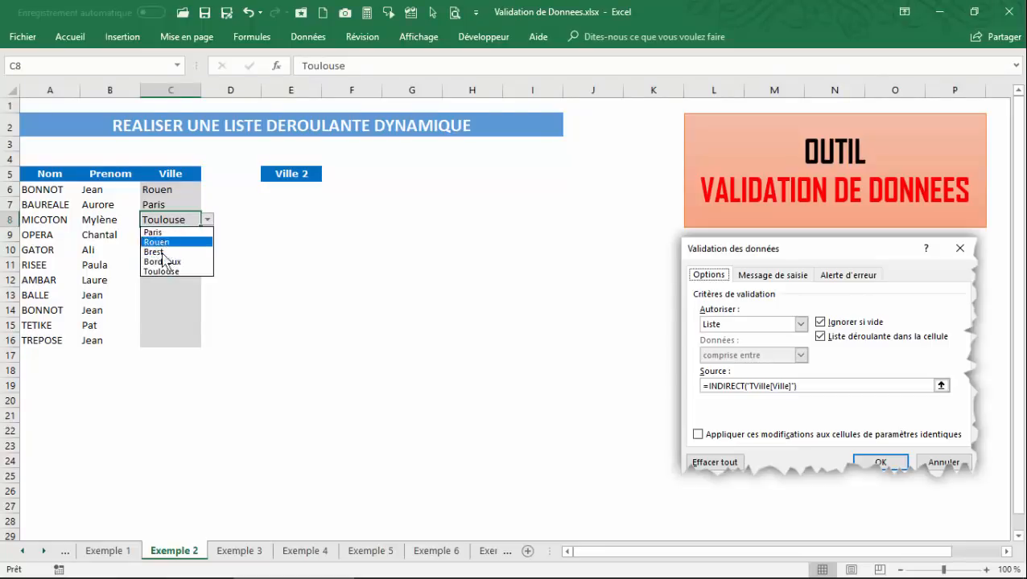
click(154, 250)
click(157, 203)
click(207, 204)
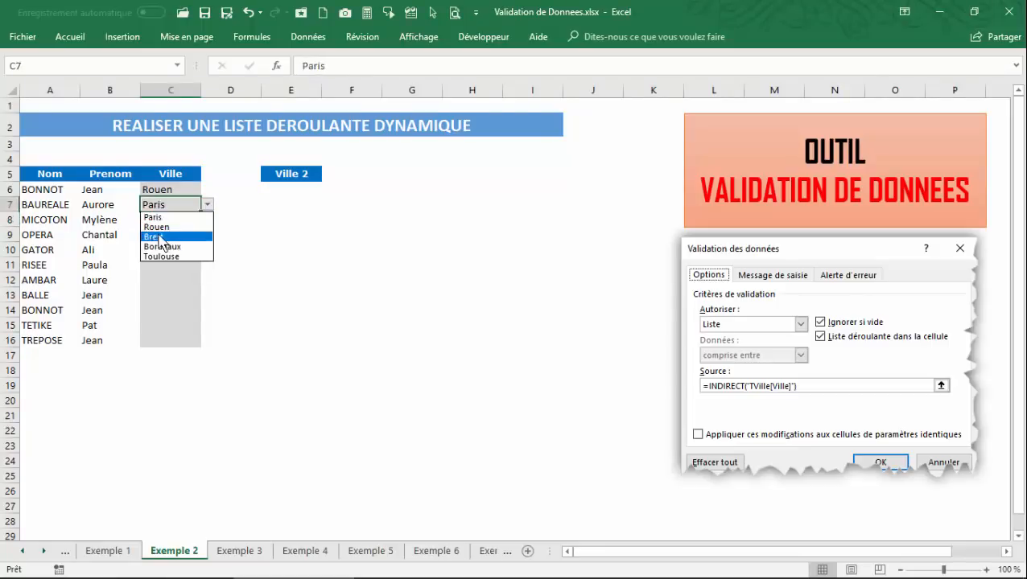
click(154, 233)
Step: Choose Rouen in cell C8 and Toulouse in cell C9 from the Ville drop-down lists
click(158, 248)
click(161, 221)
click(208, 219)
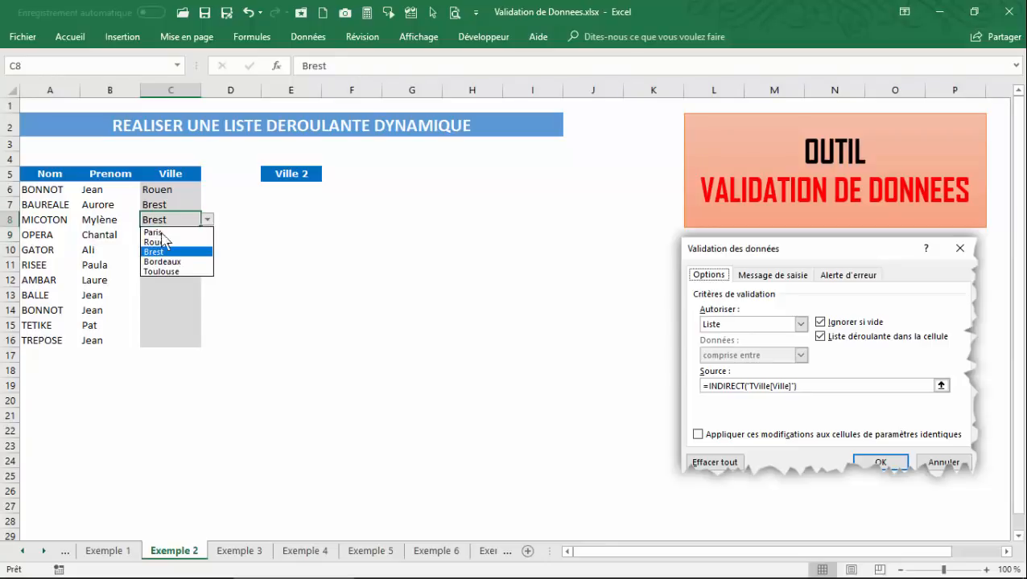
click(159, 242)
click(171, 235)
click(208, 235)
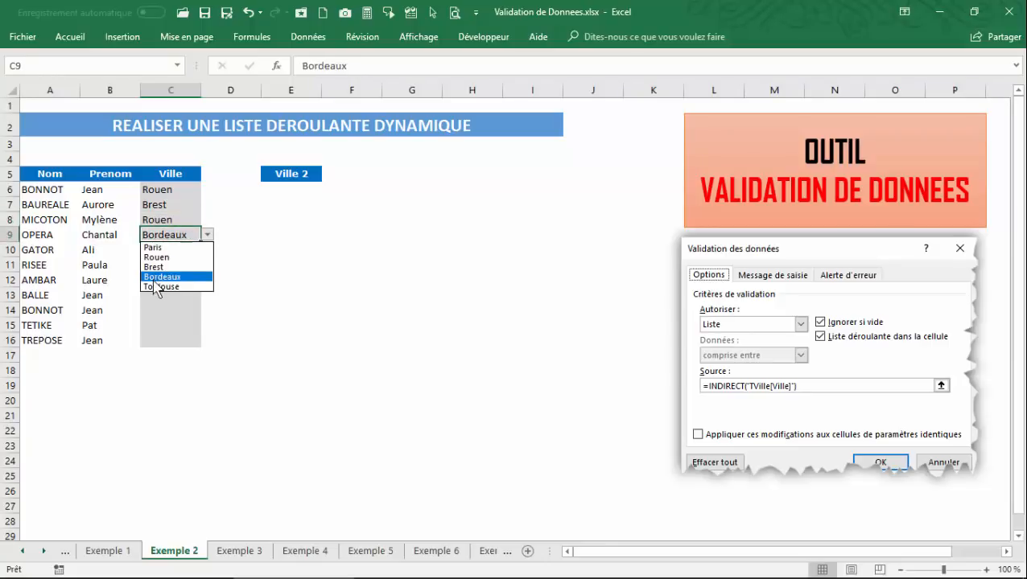
click(154, 280)
click(153, 206)
click(160, 235)
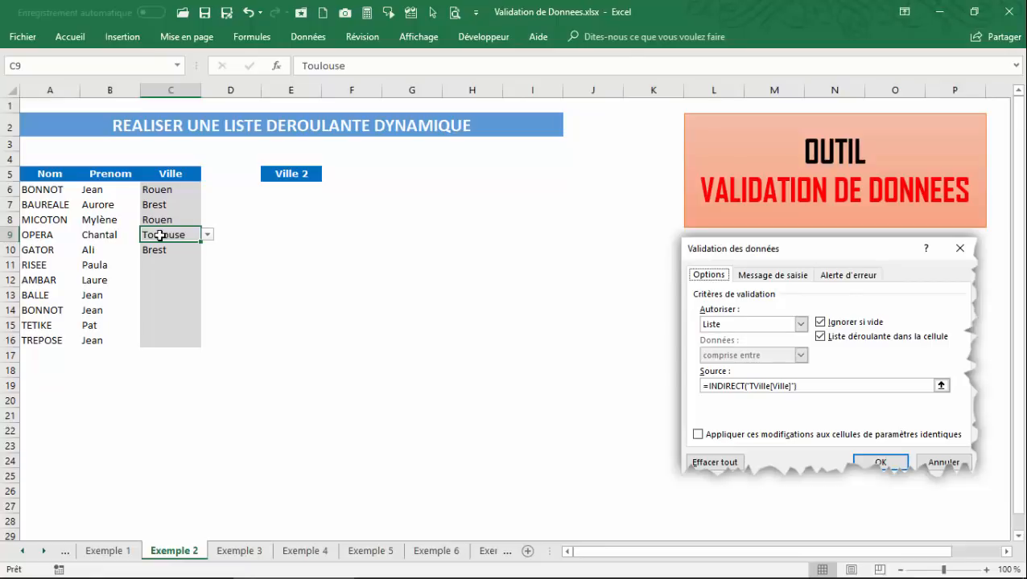
click(172, 277)
click(158, 206)
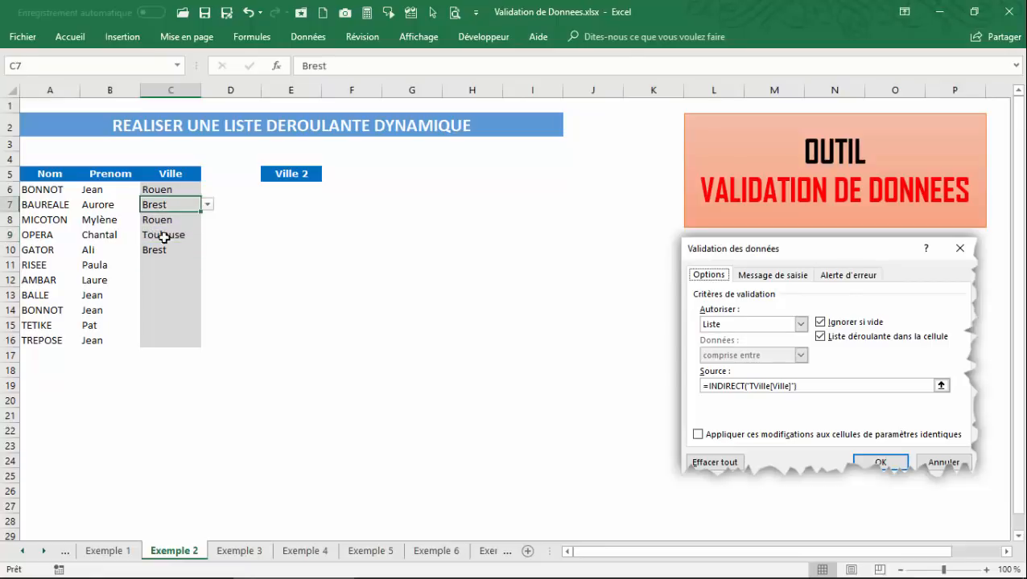
click(161, 250)
click(161, 296)
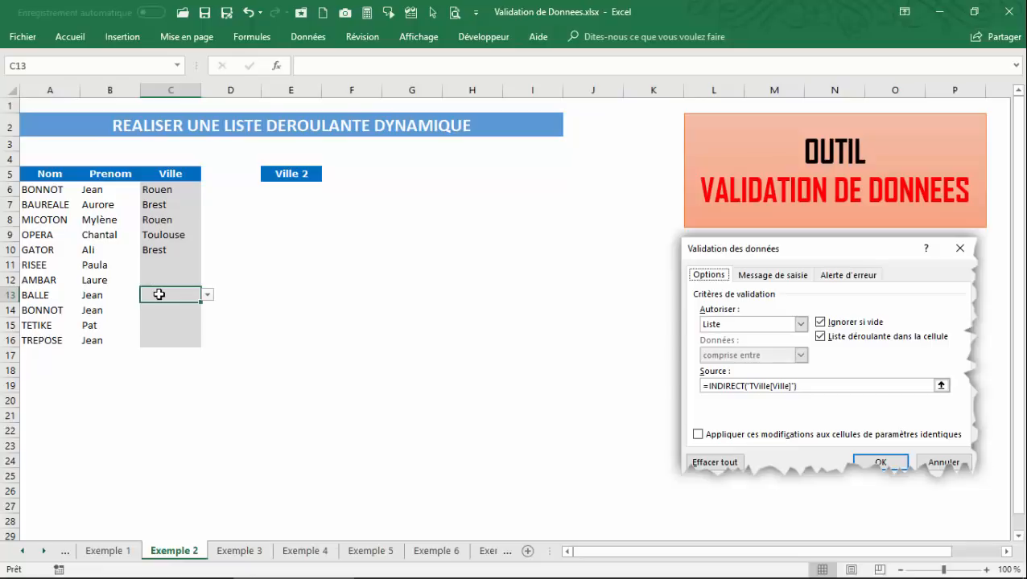
click(160, 218)
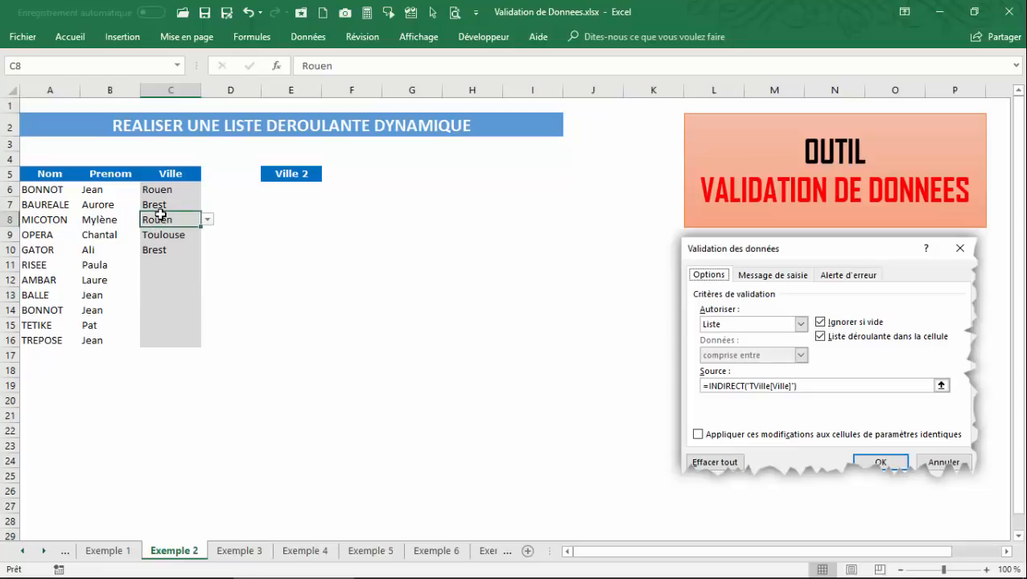
Step: Select cells E6:E16 under the Ville 2 header, and go to the Liste sheet holding the source tables
drag(293, 194, 284, 341)
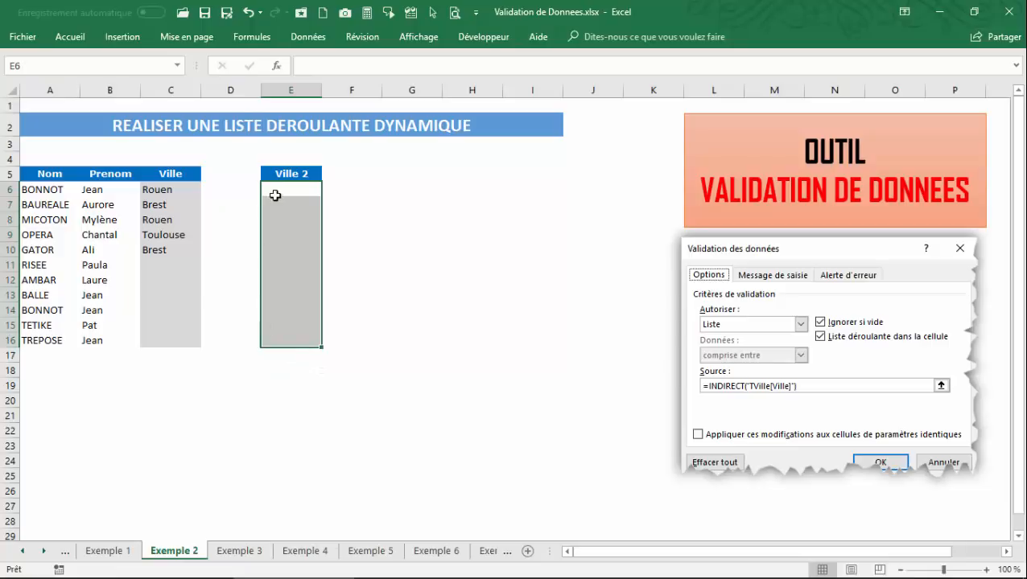
right_click(41, 552)
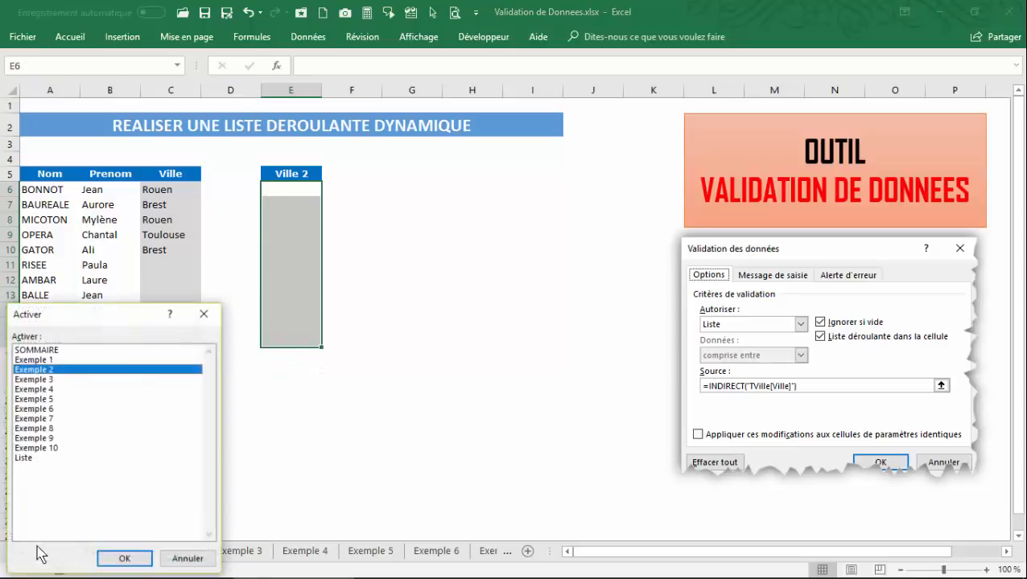
click(25, 459)
click(127, 557)
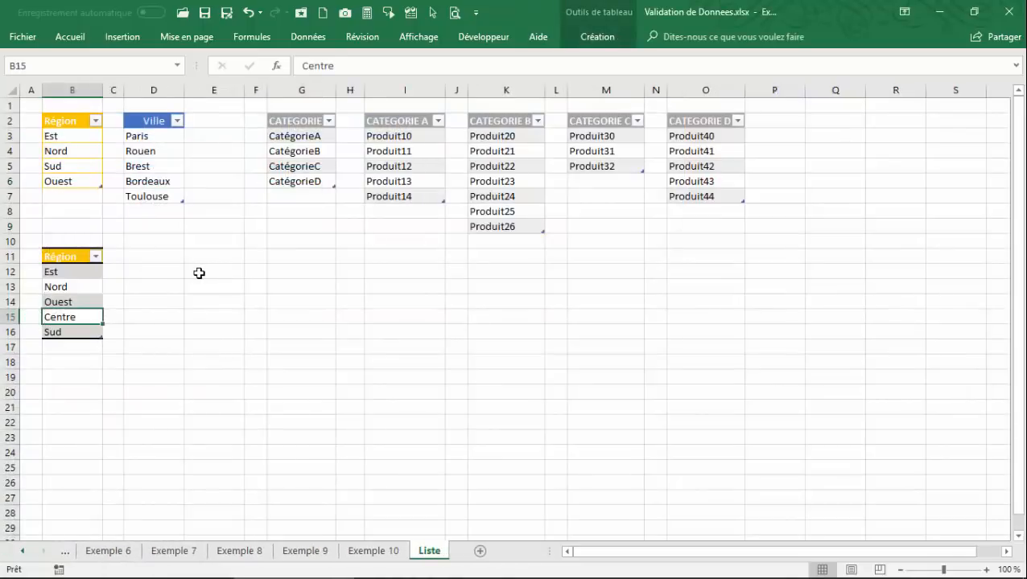
click(200, 256)
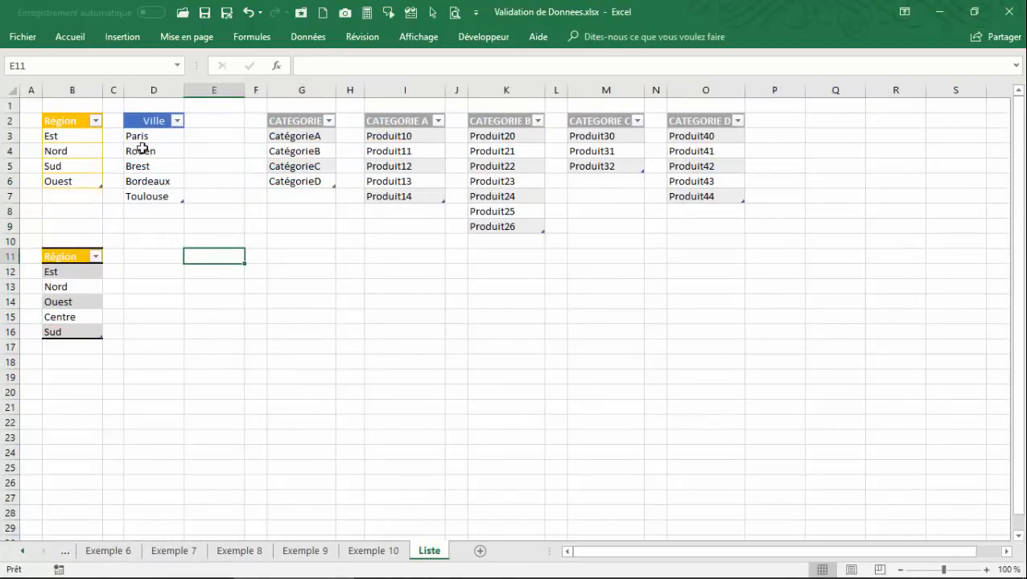
Step: Enter the header Villes in cell D11 with Paris, Rouen and Toulouse beneath it in cells D12:D14
click(138, 255)
text(Villes)
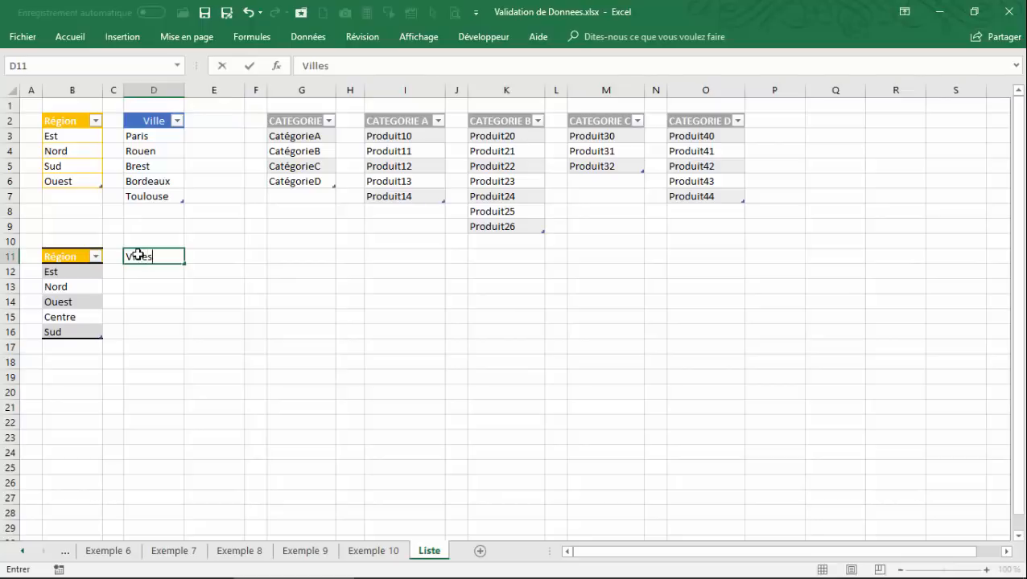
key(Return)
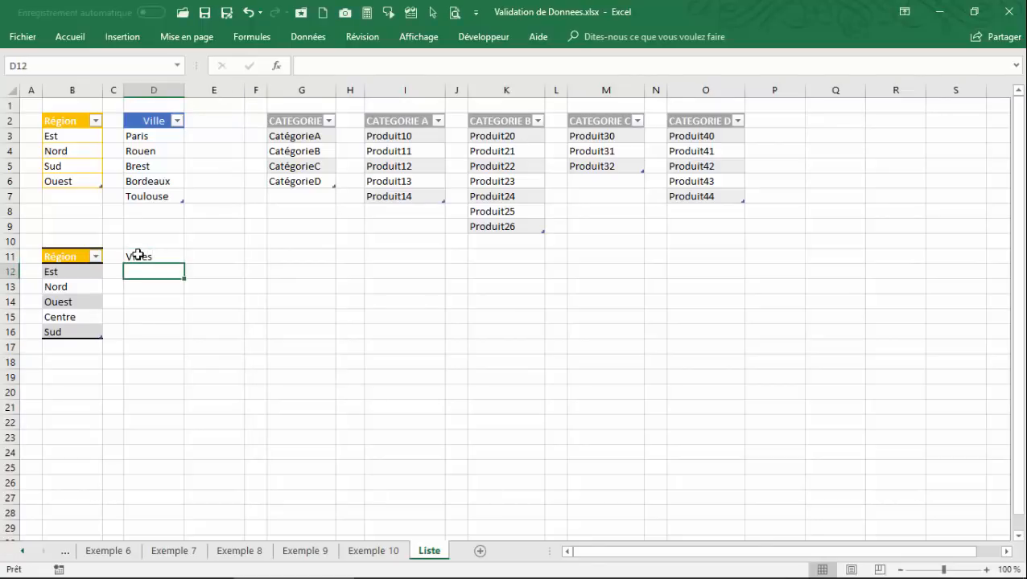
text(Paris)
key(Return)
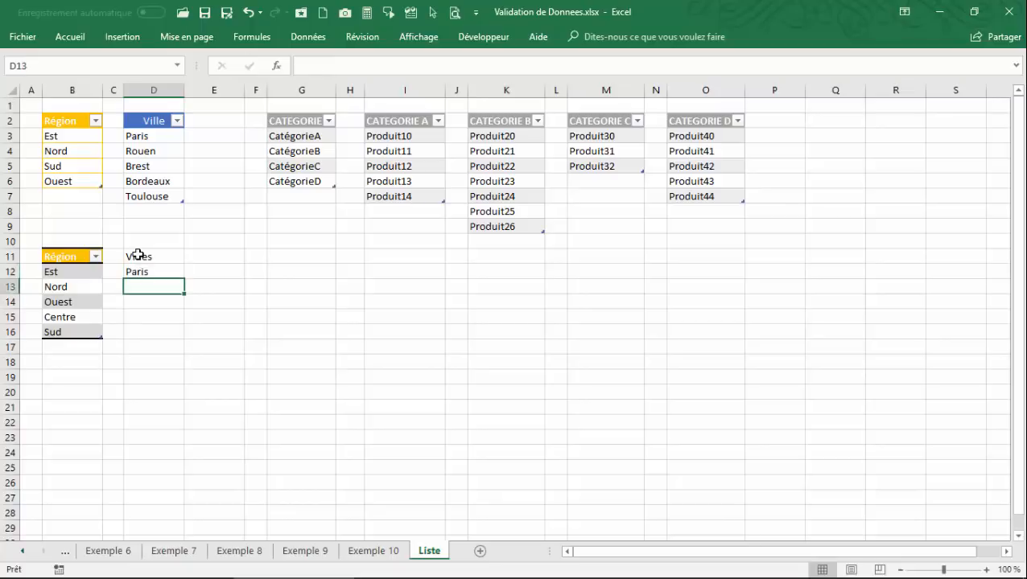
text(Rouen)
key(Return)
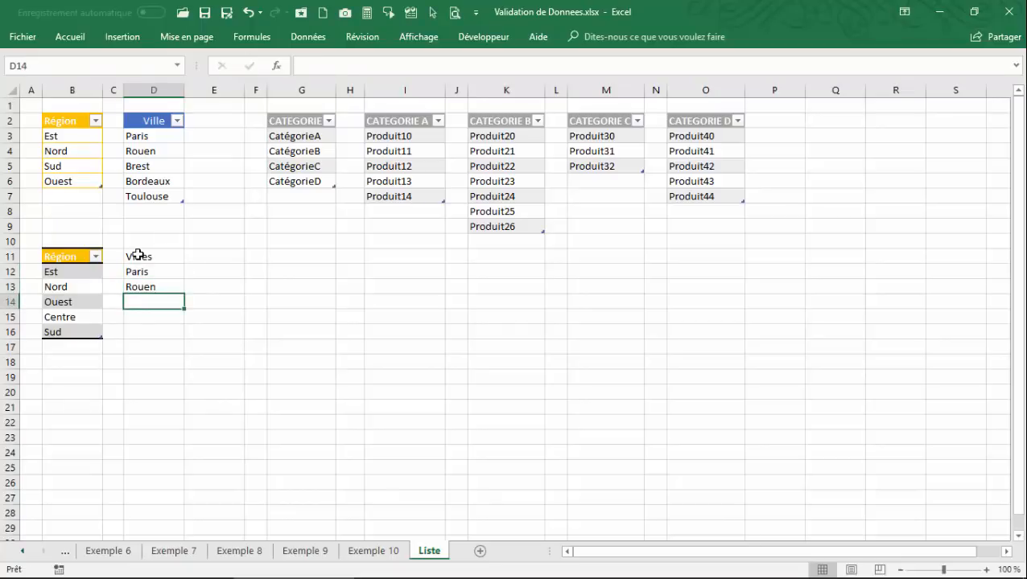
text(Toul)
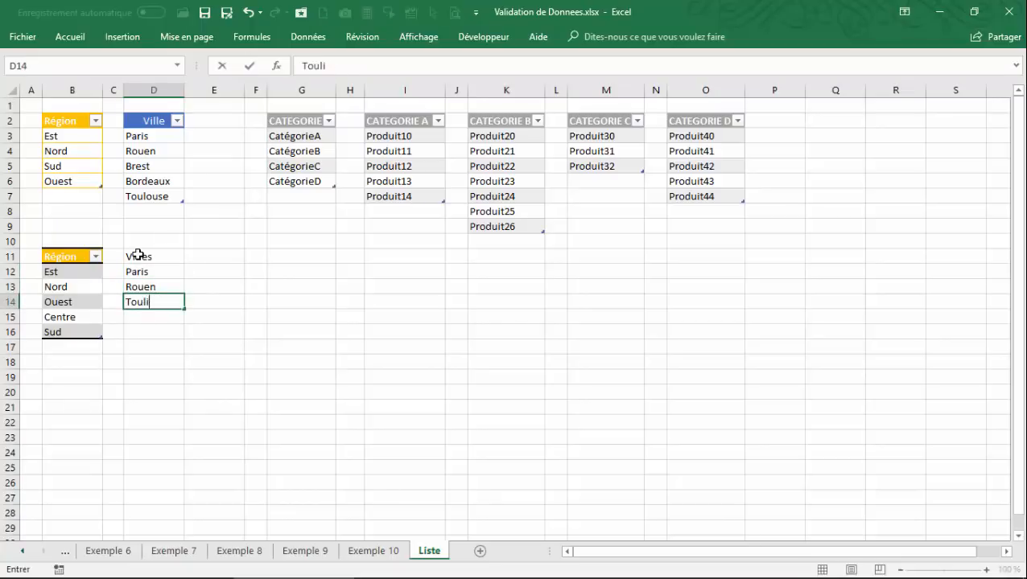
text(ouse)
key(Return)
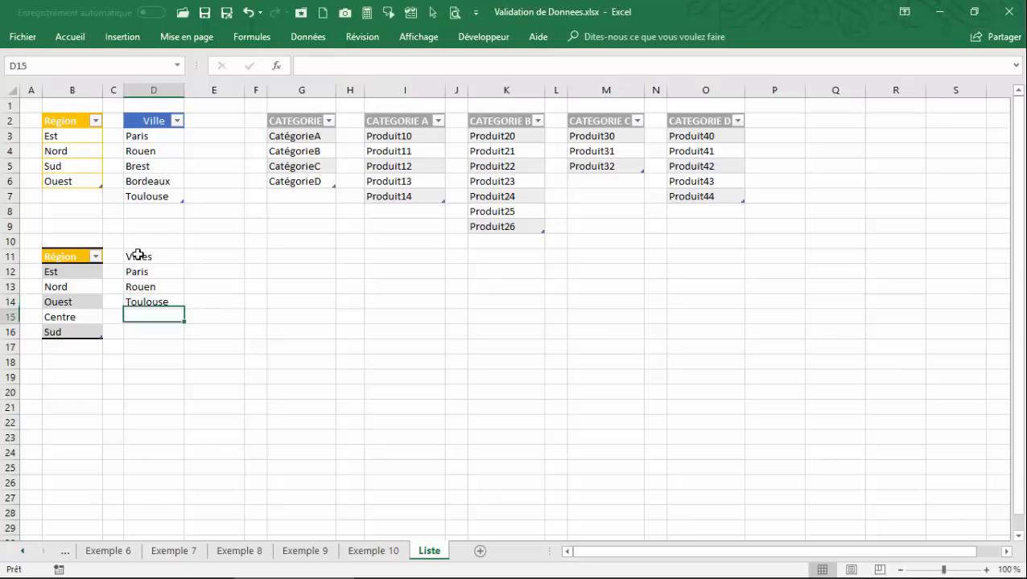
Step: Format the Villes list D11:D14 as a table in a blue medium style, with its first row as headers
click(77, 256)
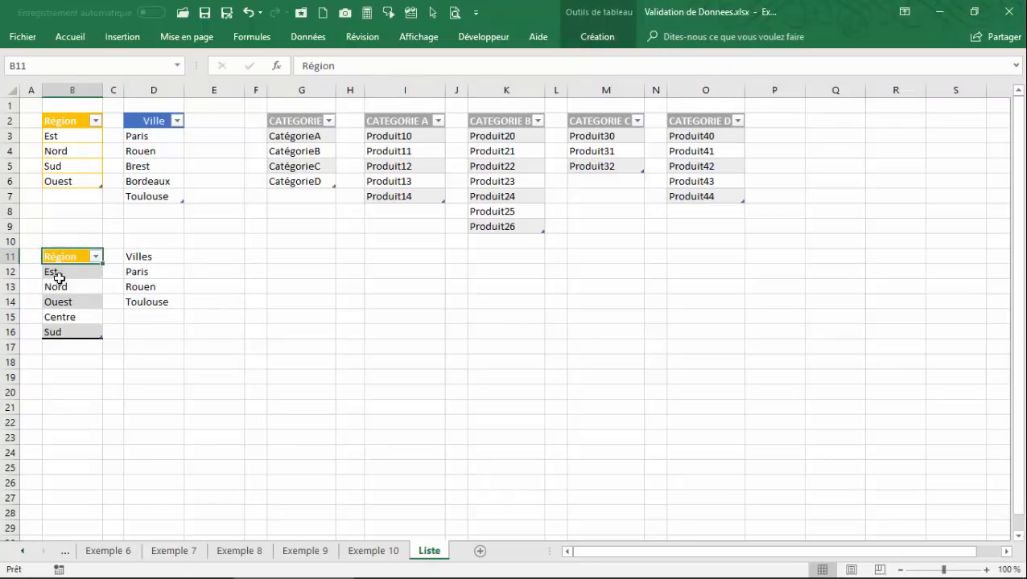
drag(146, 258, 153, 297)
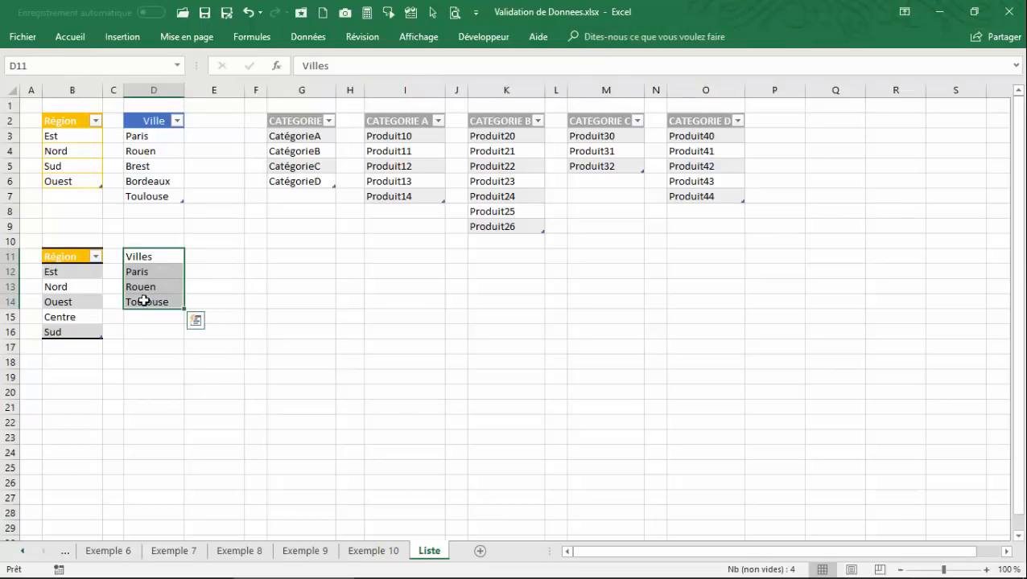
click(141, 280)
drag(158, 258, 153, 285)
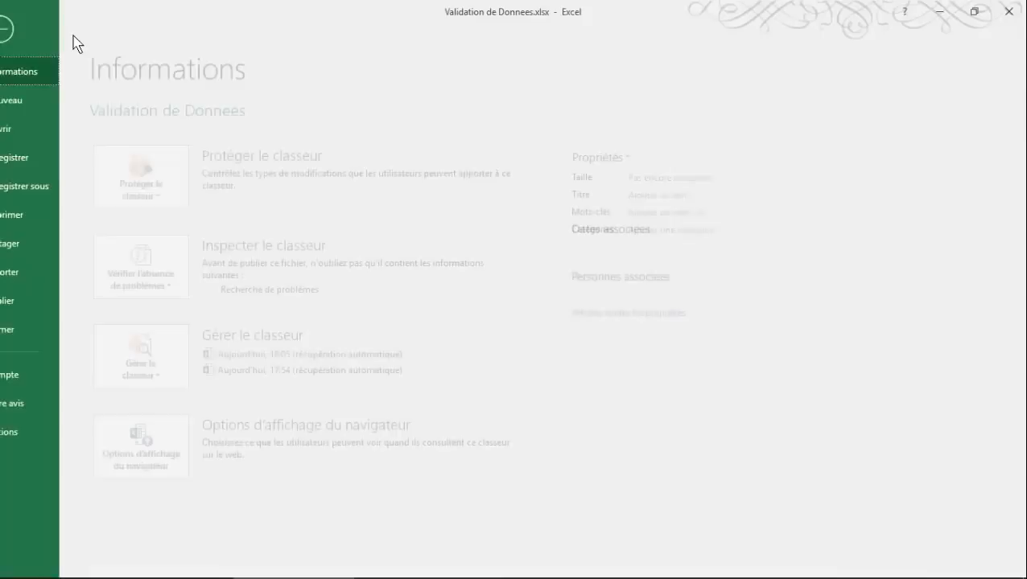
key(Escape)
double_click(75, 40)
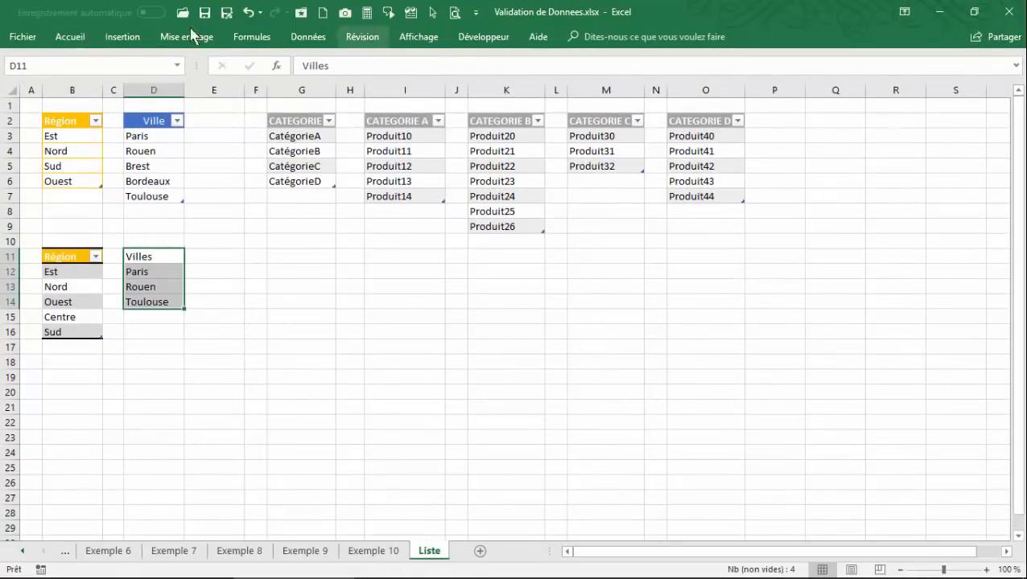
double_click(86, 35)
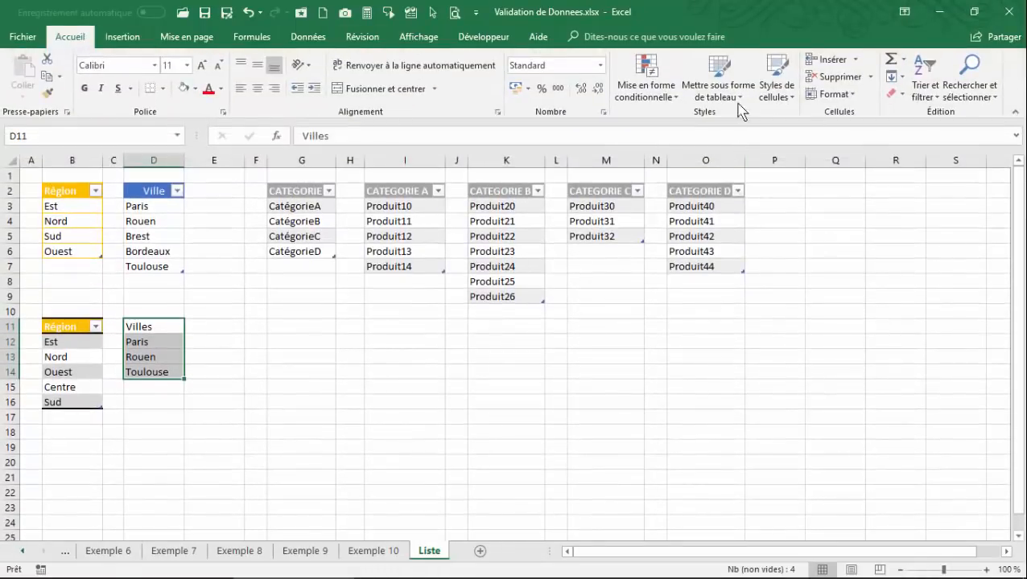
click(718, 90)
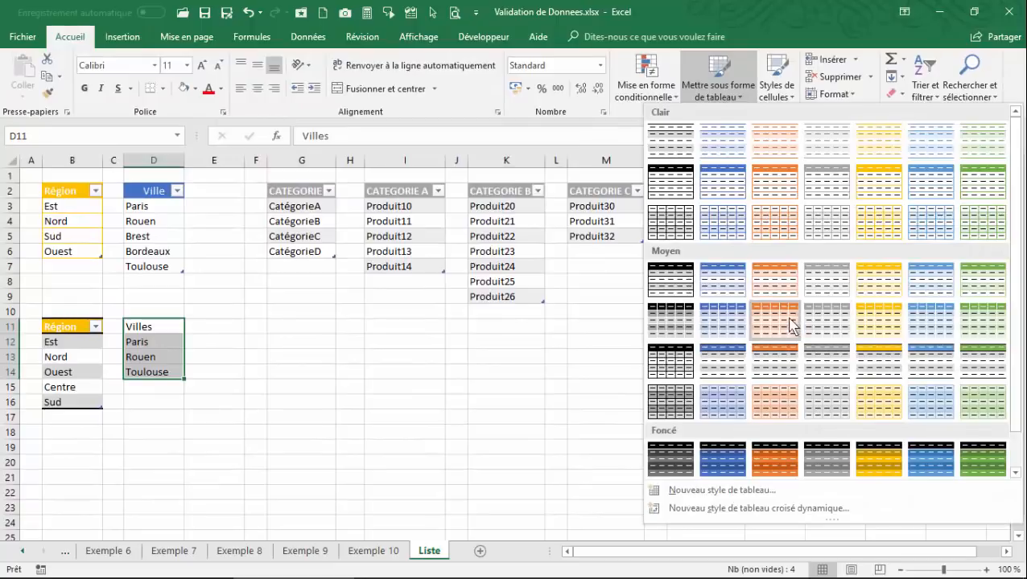
click(731, 358)
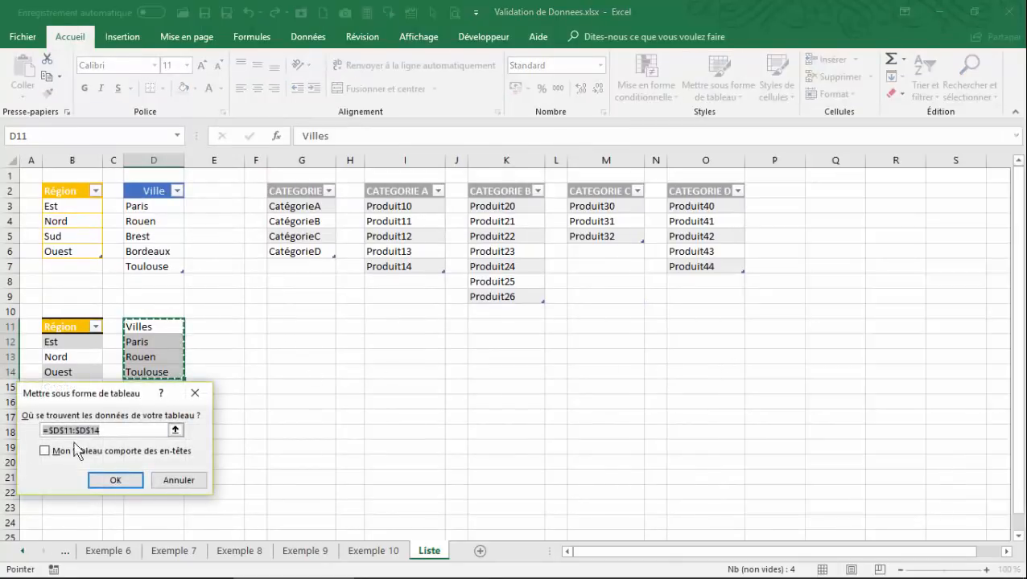
click(46, 452)
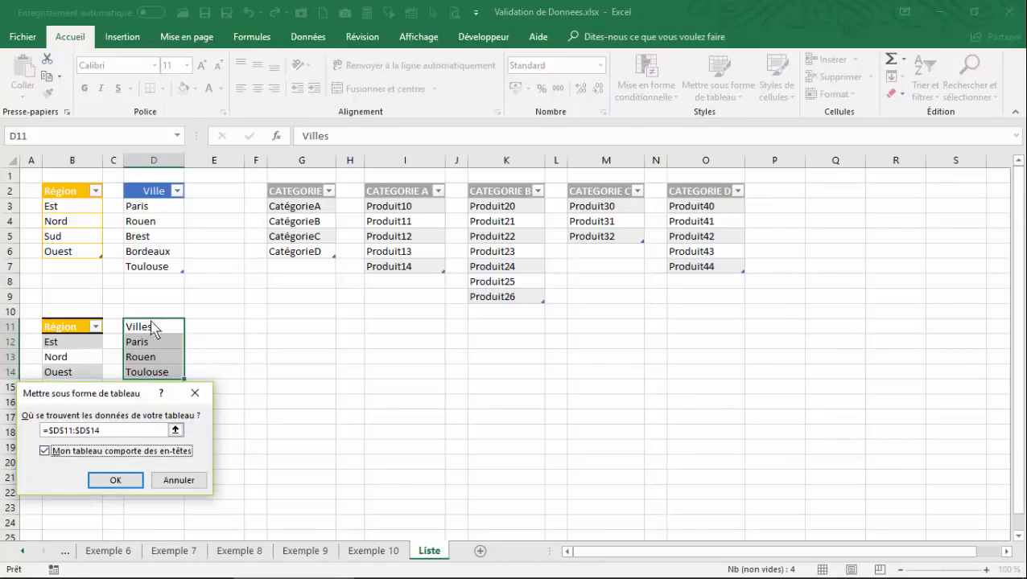
click(119, 481)
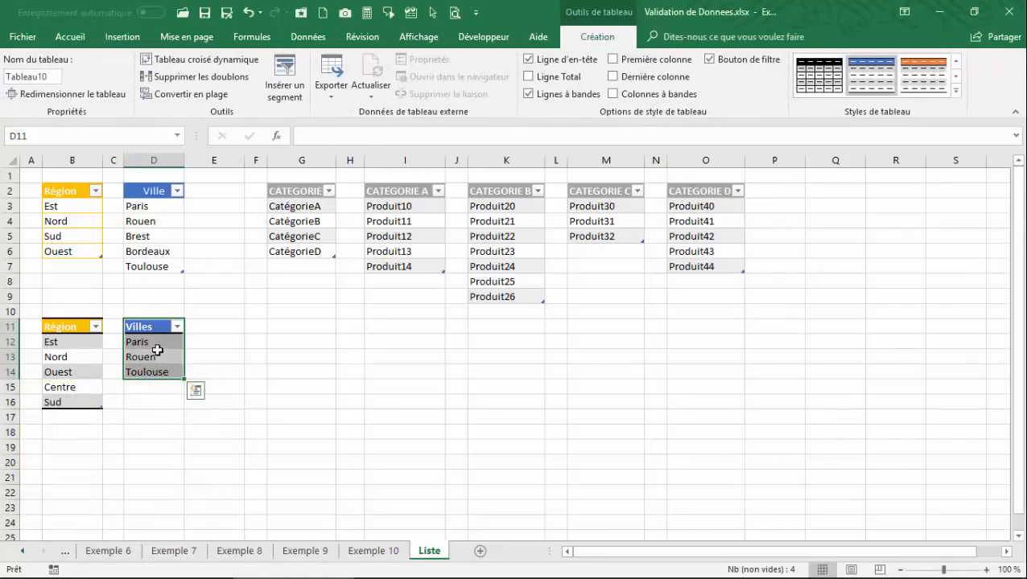
Step: Rename the new Villes table as TVILLES2
drag(155, 344, 154, 367)
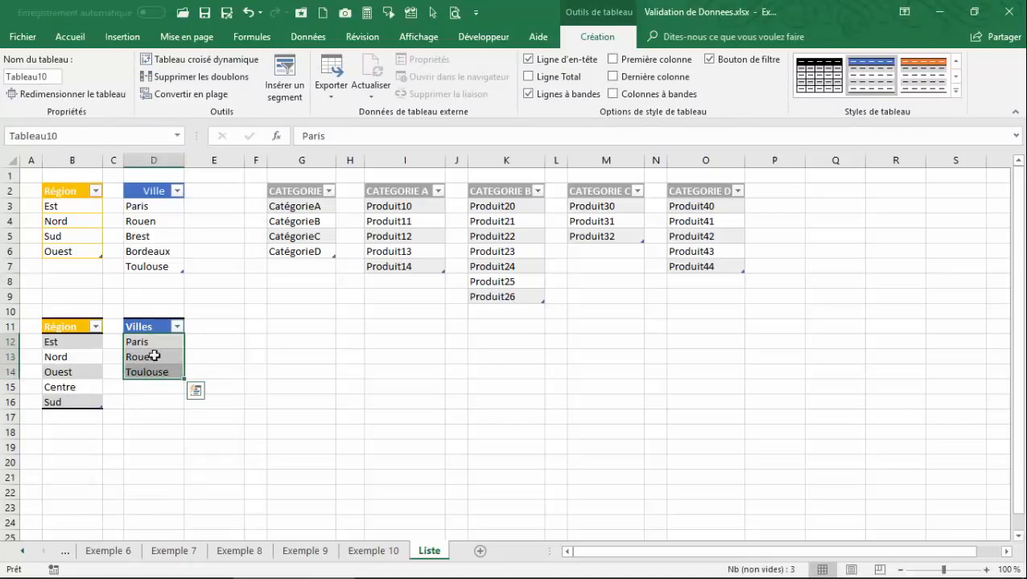
click(52, 79)
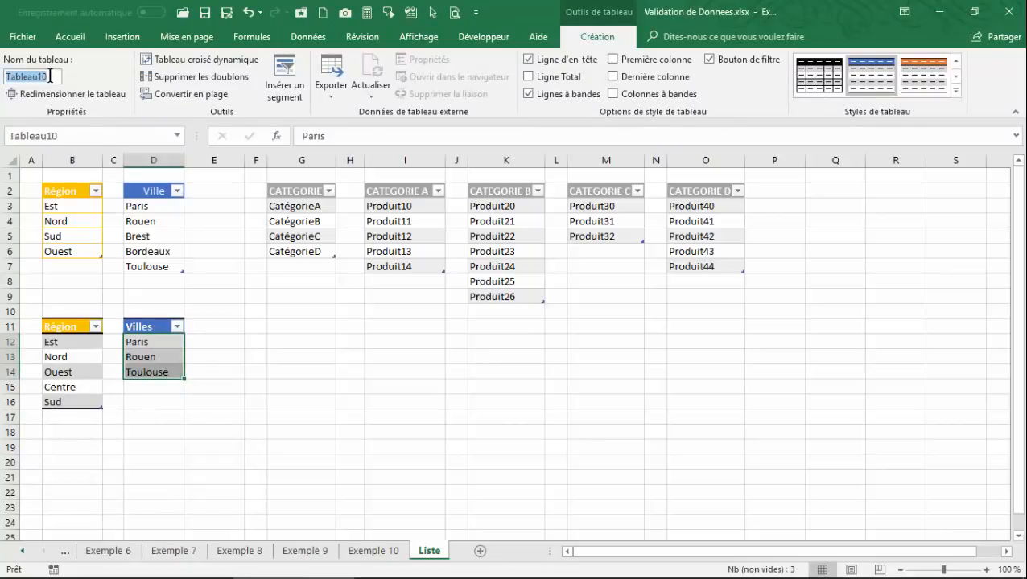
text(TVILLES2)
key(Return)
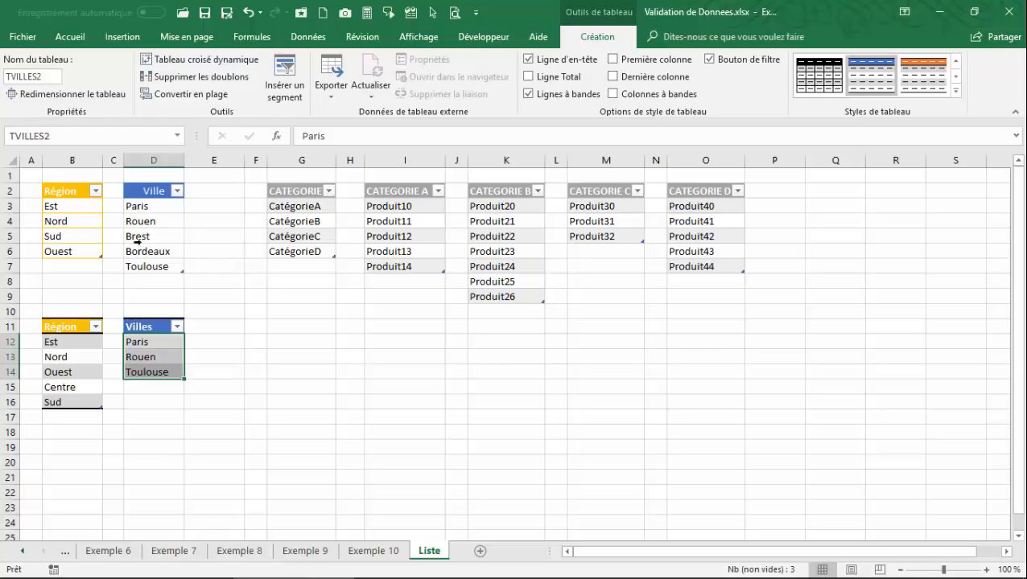
click(271, 373)
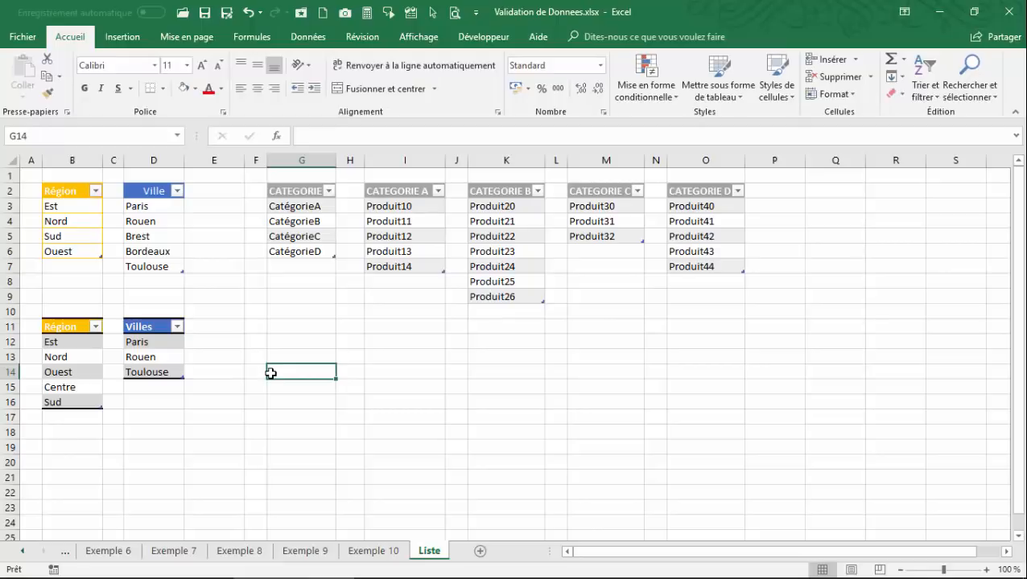
click(153, 325)
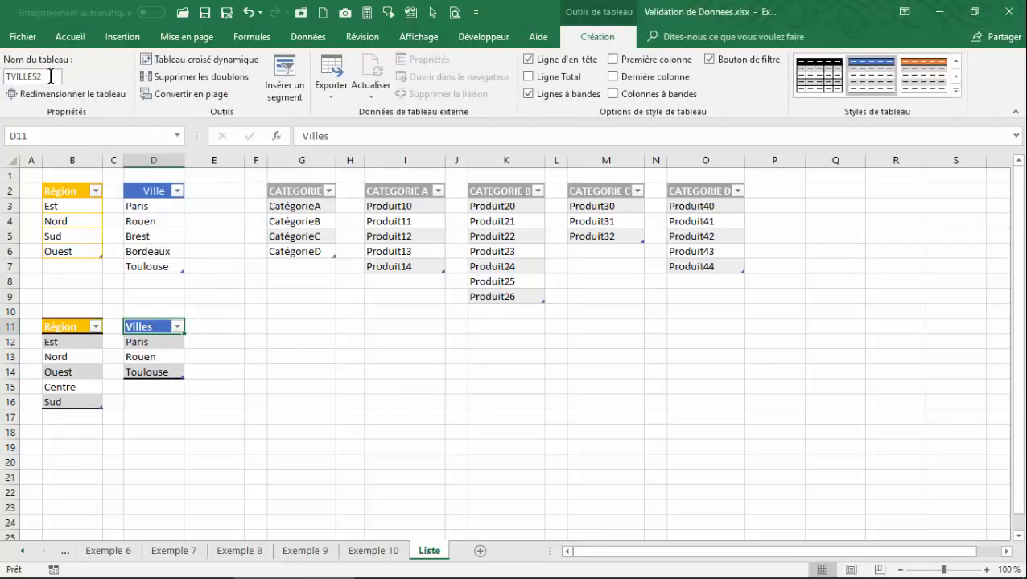
click(157, 346)
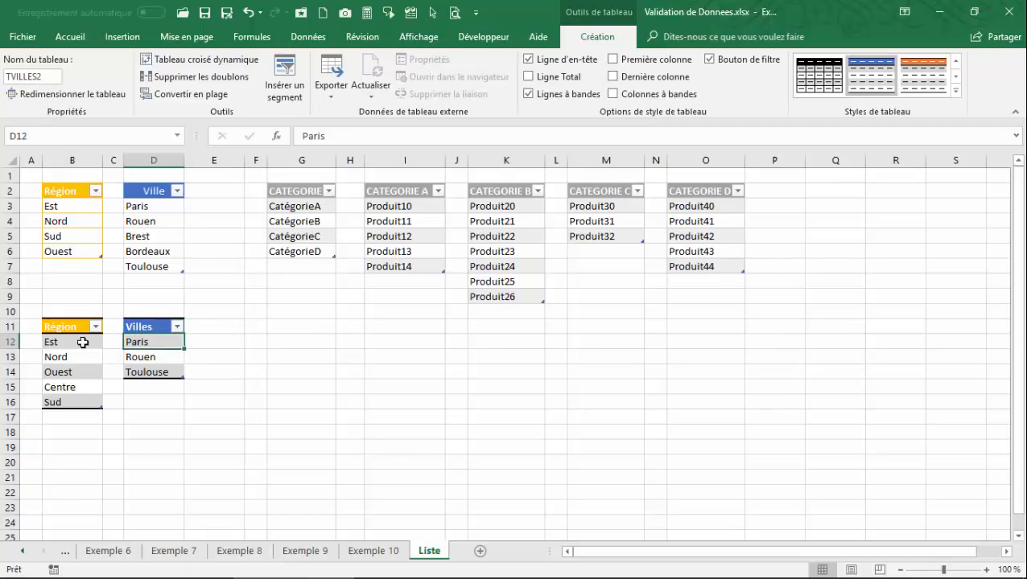
drag(83, 343, 73, 398)
click(160, 339)
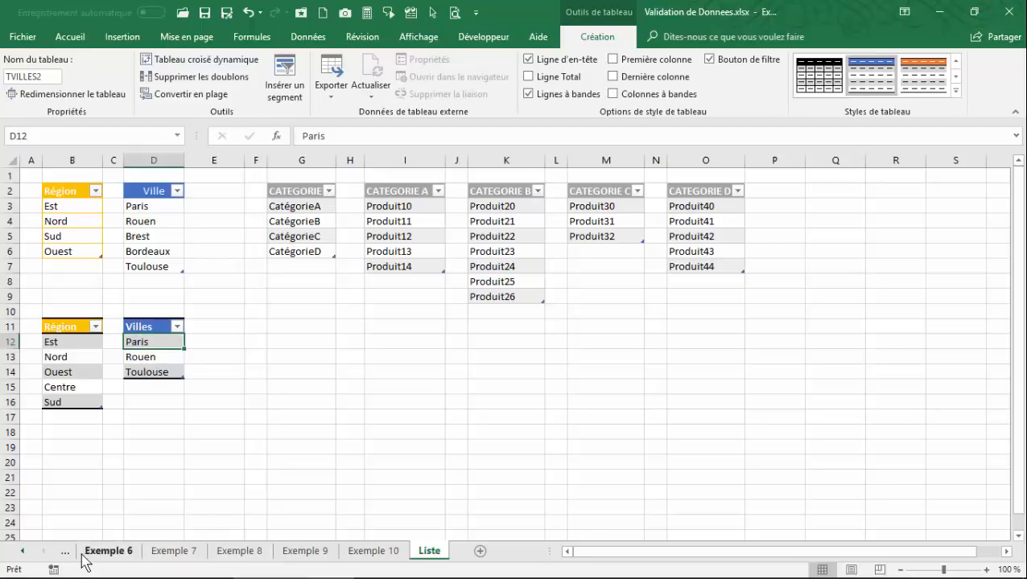
Step: Return to the Exemple 2 sheet and set the data validation of cells E6:E16 under Ville 2 to allow a Liste
right_click(24, 554)
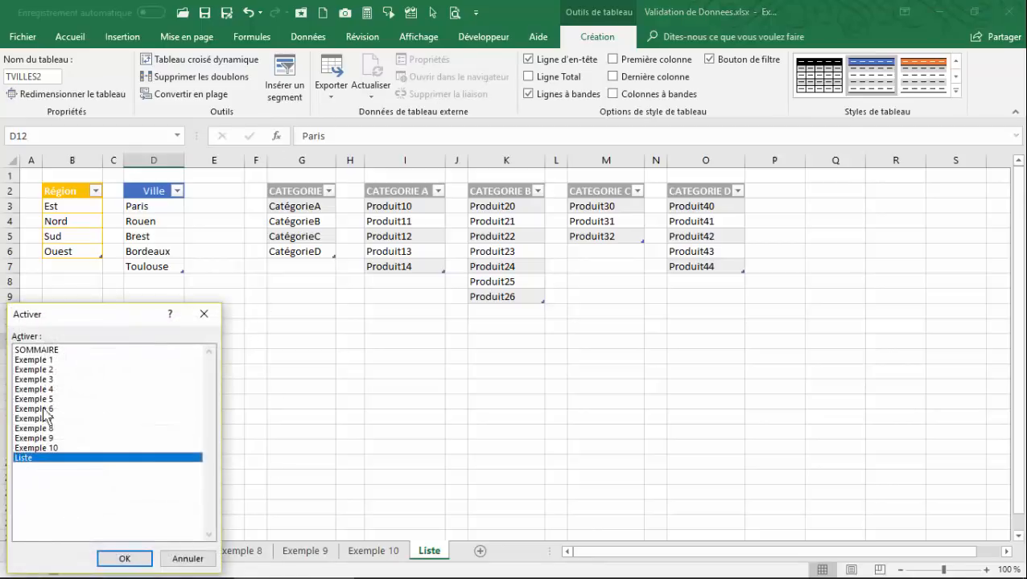
click(45, 370)
click(121, 557)
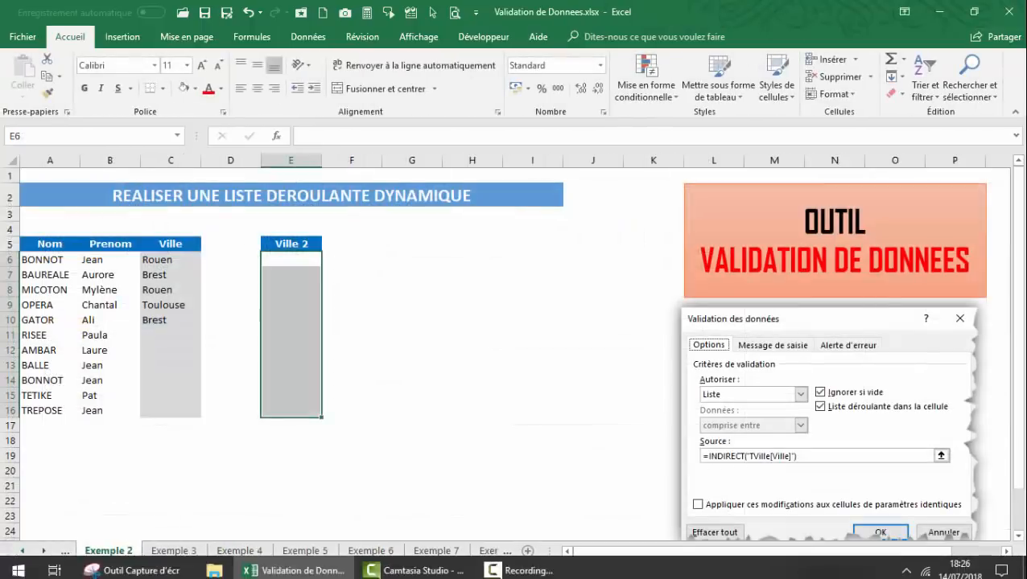
drag(291, 261, 276, 408)
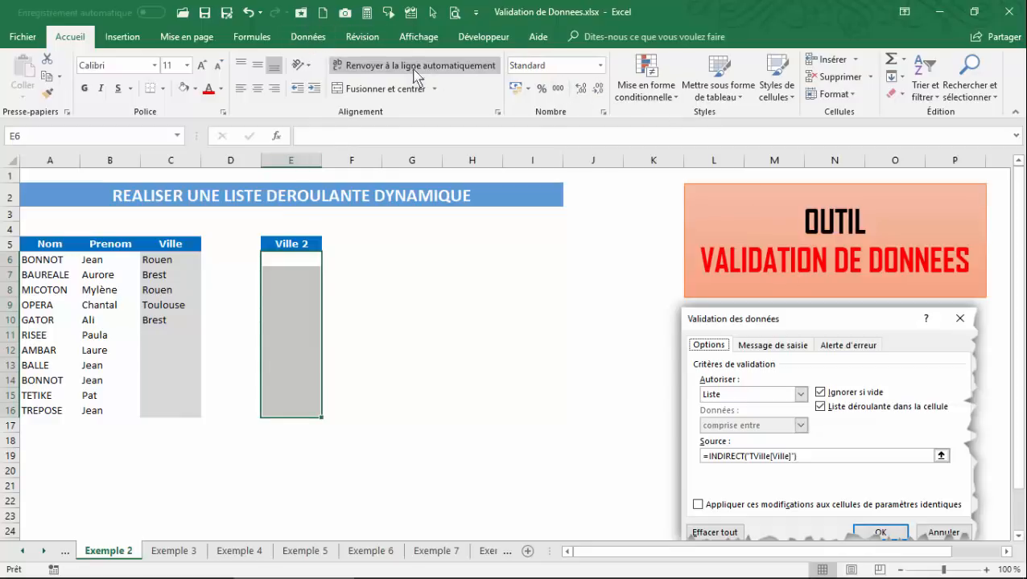
click(310, 37)
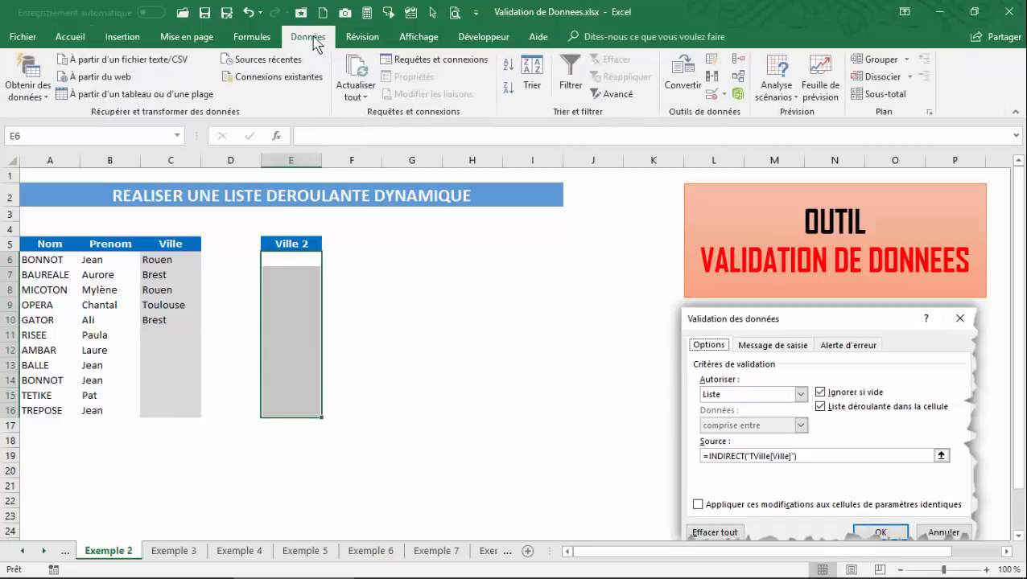
click(716, 98)
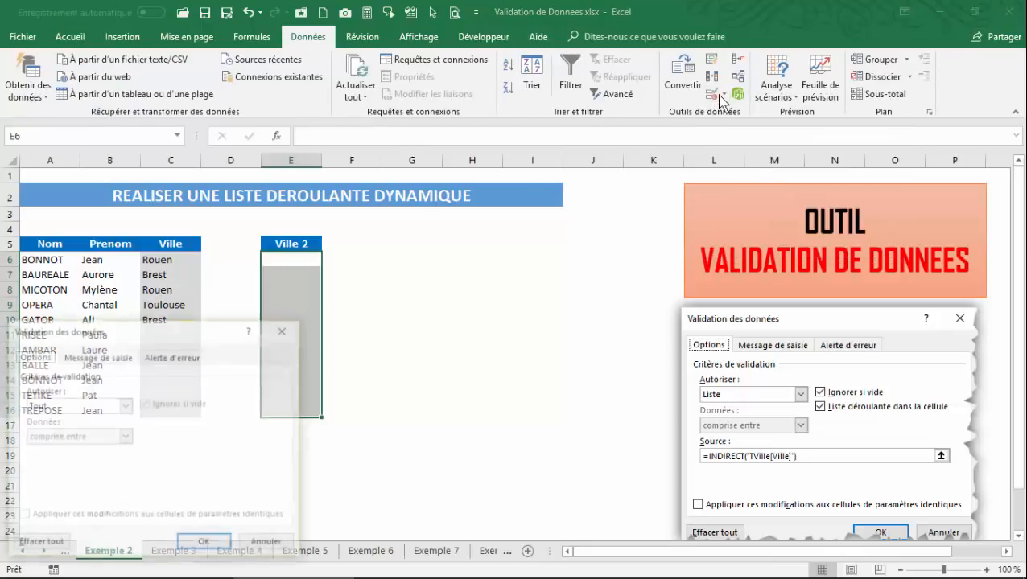
drag(159, 332, 502, 251)
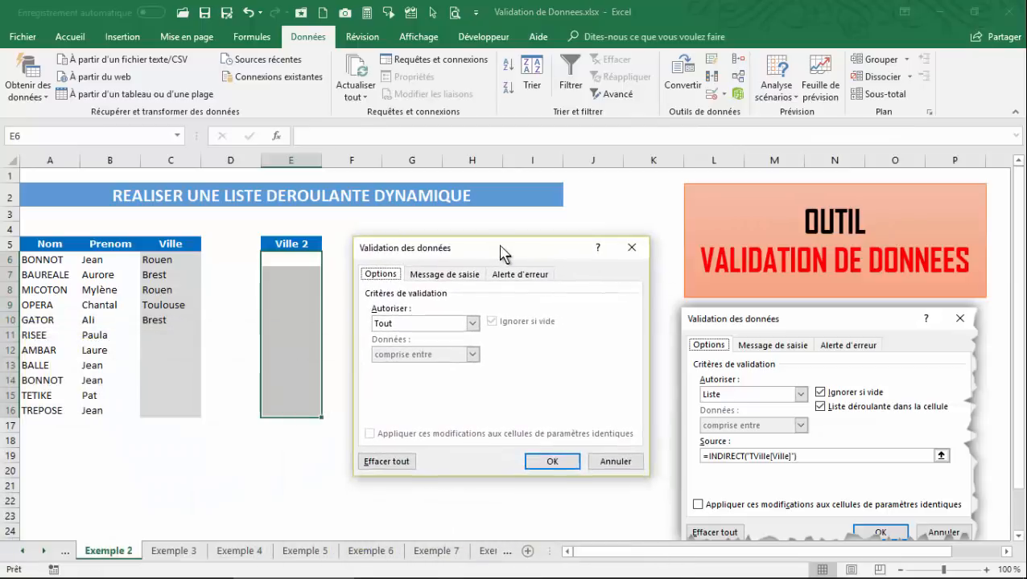
click(471, 321)
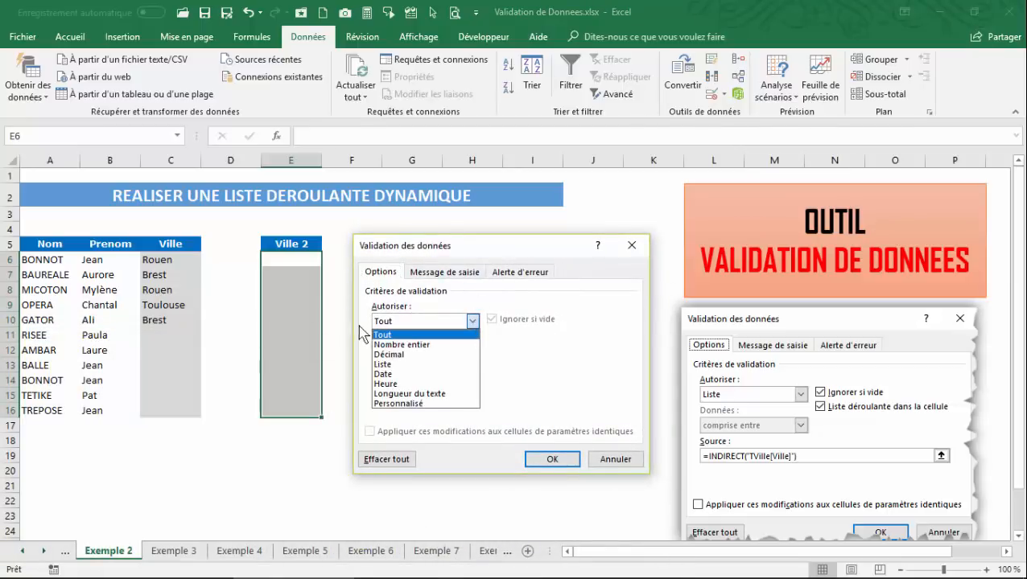
click(384, 364)
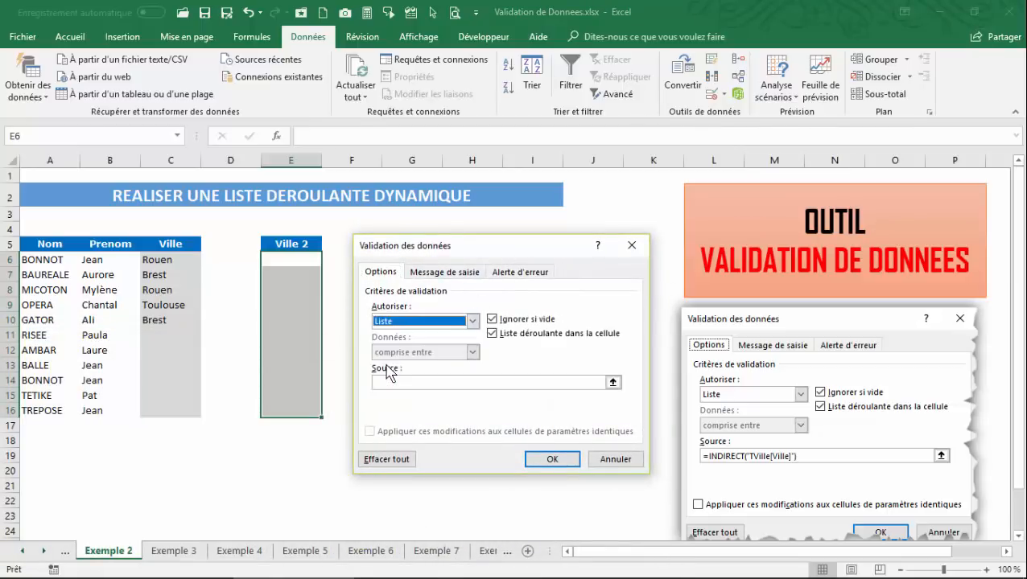
Step: Go to the Liste sheet and reference the Villes table cells D11:D14, header included, as the validation list's source
click(392, 381)
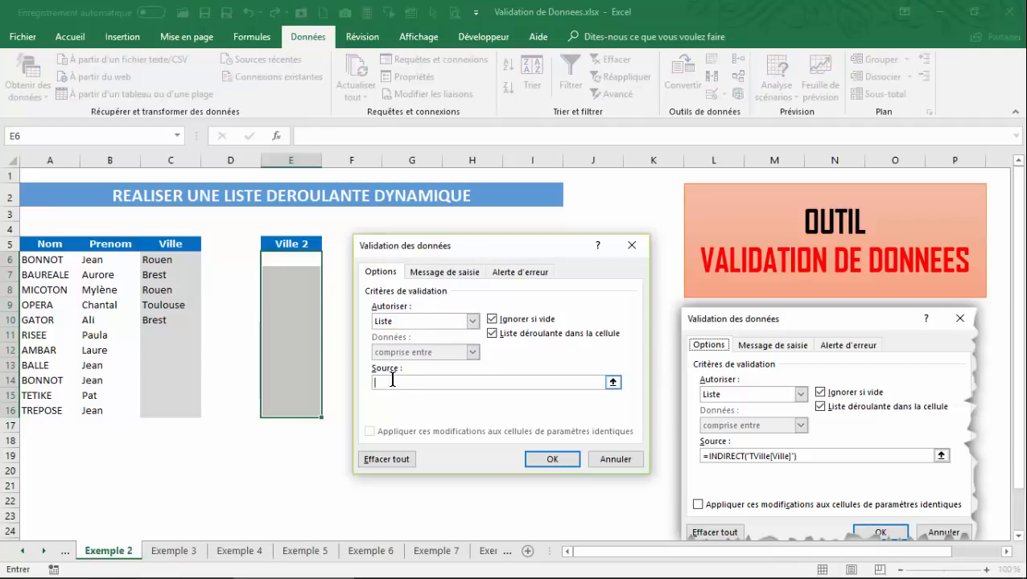
right_click(23, 551)
click(27, 459)
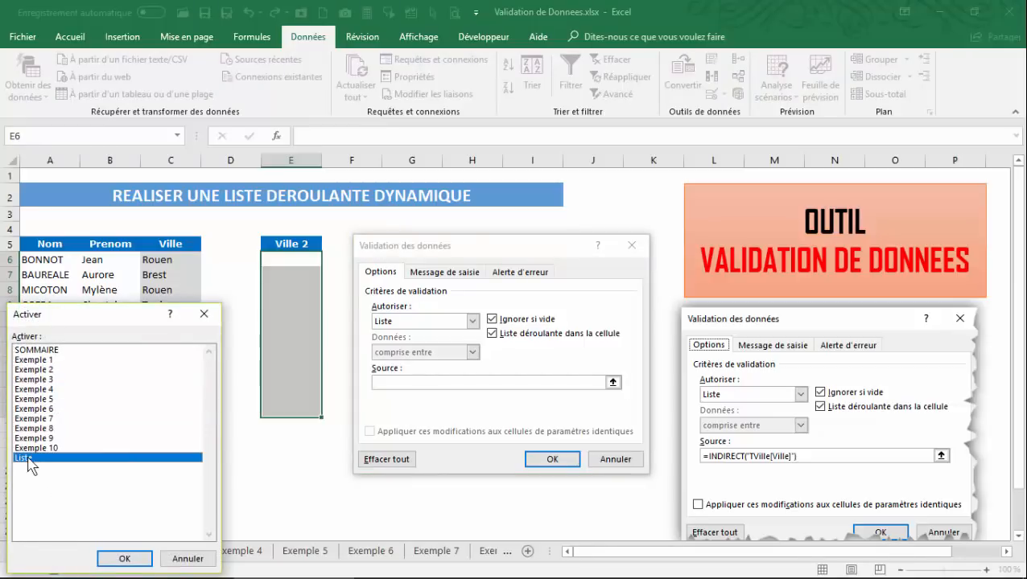
click(123, 557)
drag(150, 327, 149, 370)
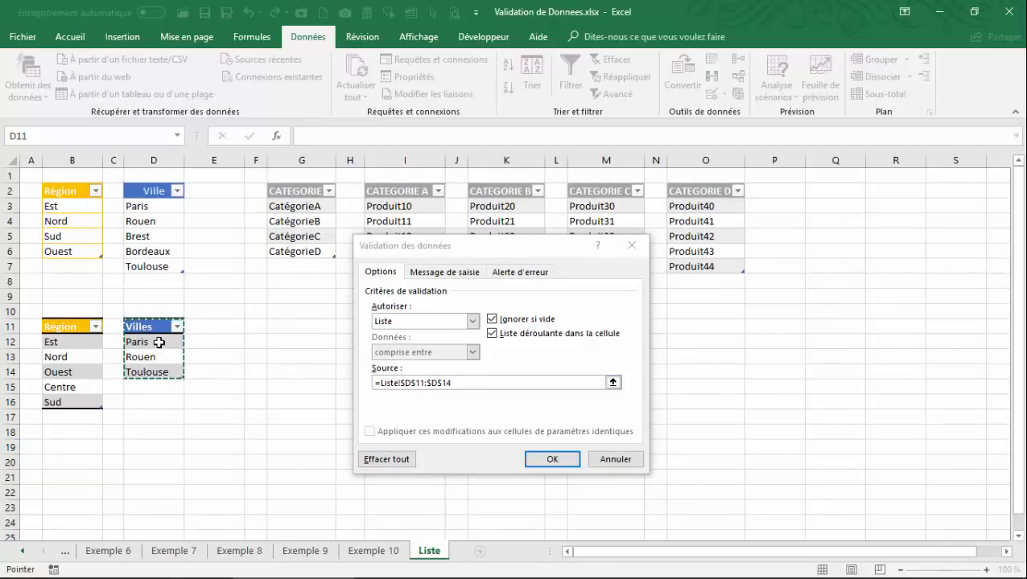
drag(159, 342, 155, 370)
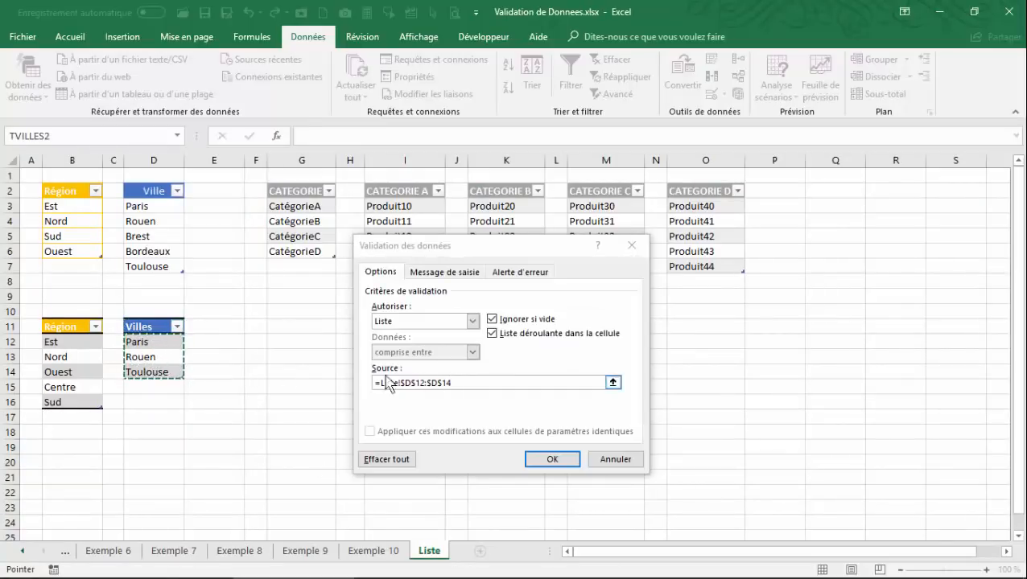
drag(155, 327, 153, 369)
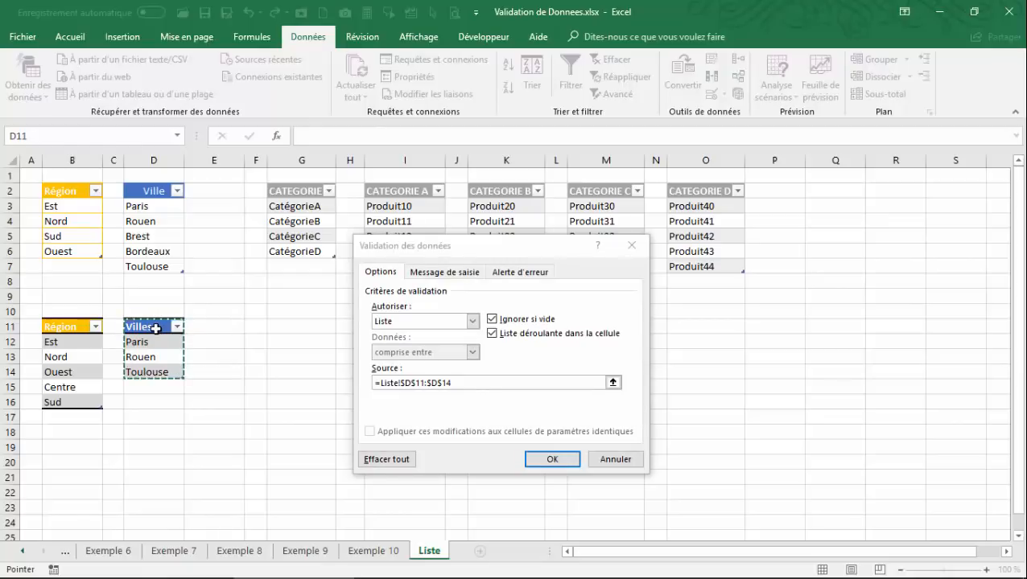
Step: Try to replace the validation source with the table name =TMesVilles2 and apply it
drag(473, 383, 385, 382)
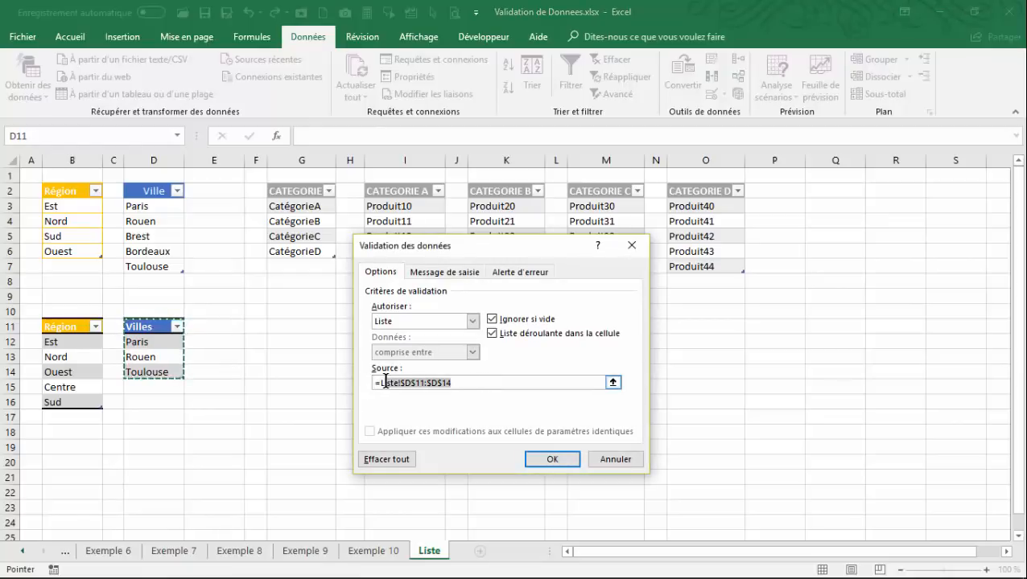
click(378, 382)
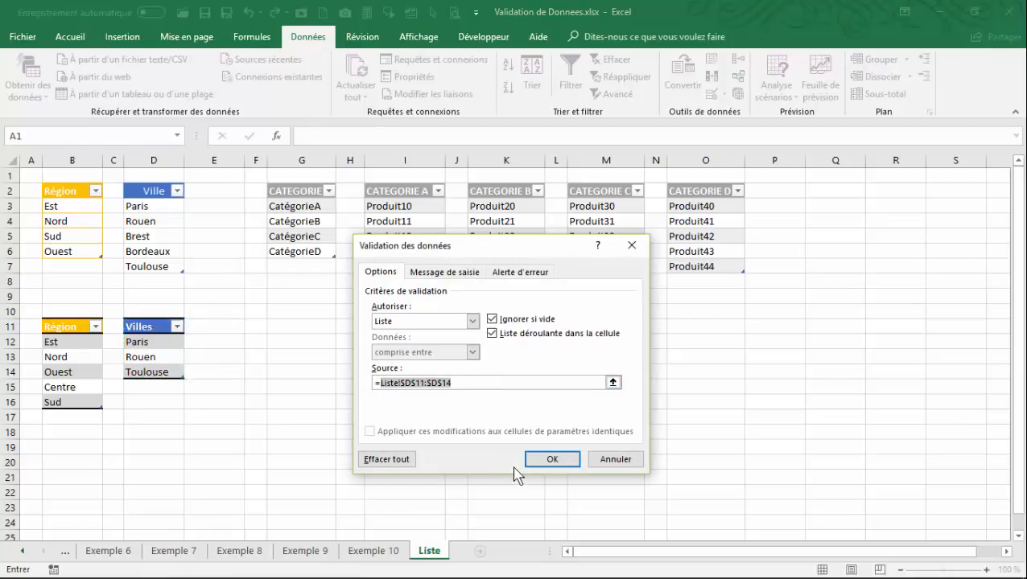
text(TMesVilles2)
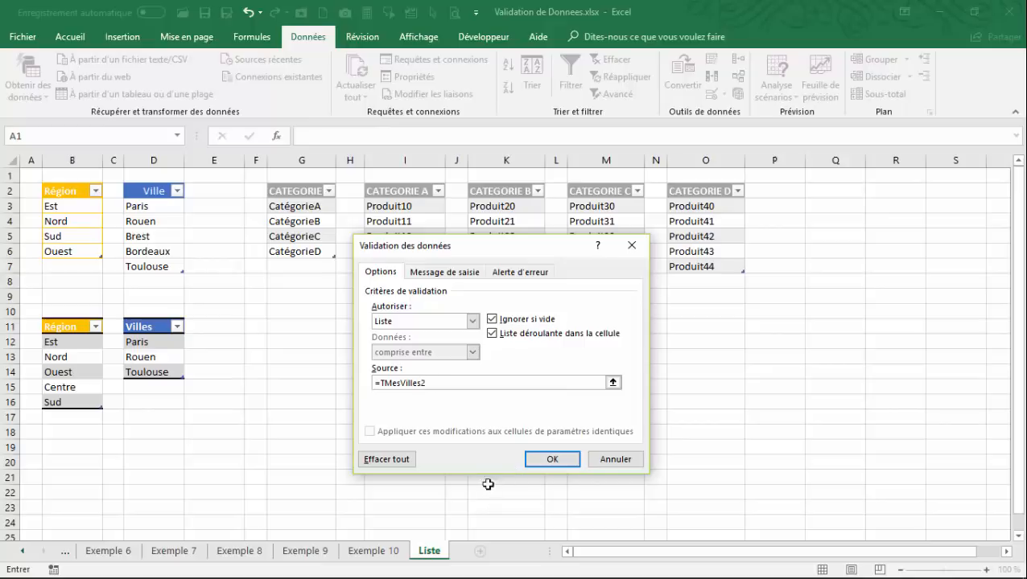
click(547, 459)
click(507, 338)
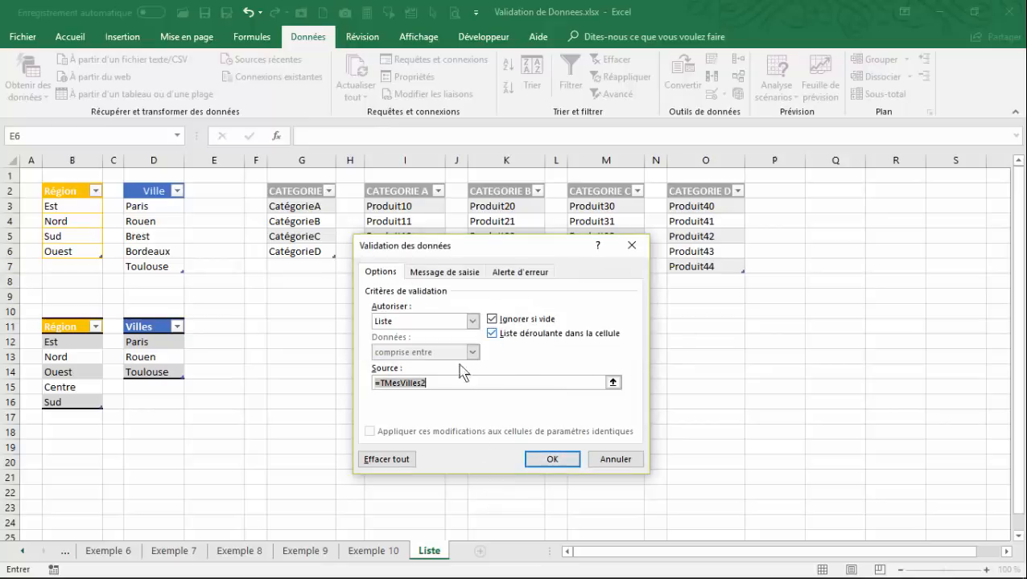
Step: Clear the validation source, set it to =Liste!$D$11:$D$14 from the Villes table and apply the validation
click(612, 383)
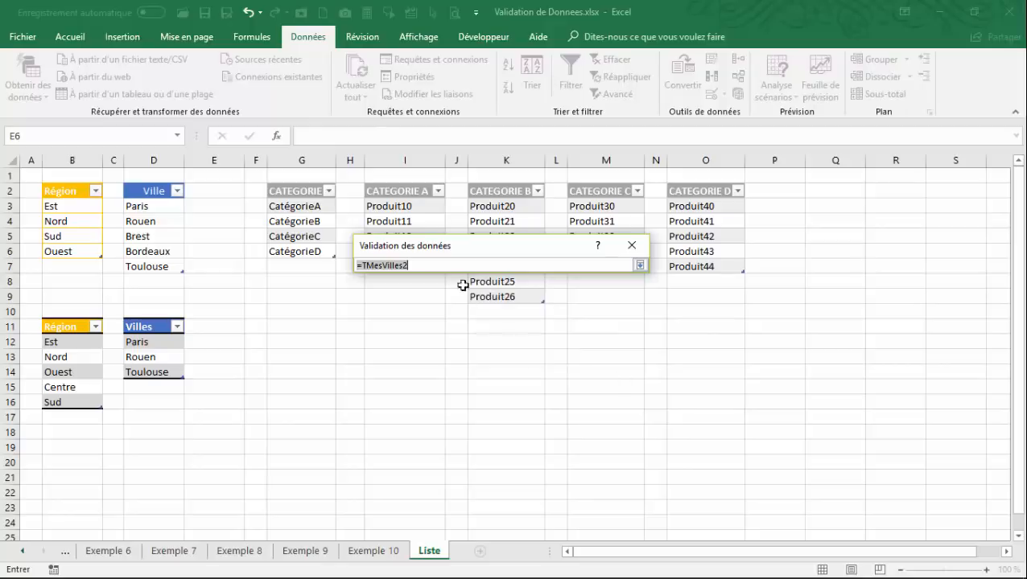
drag(153, 325, 152, 371)
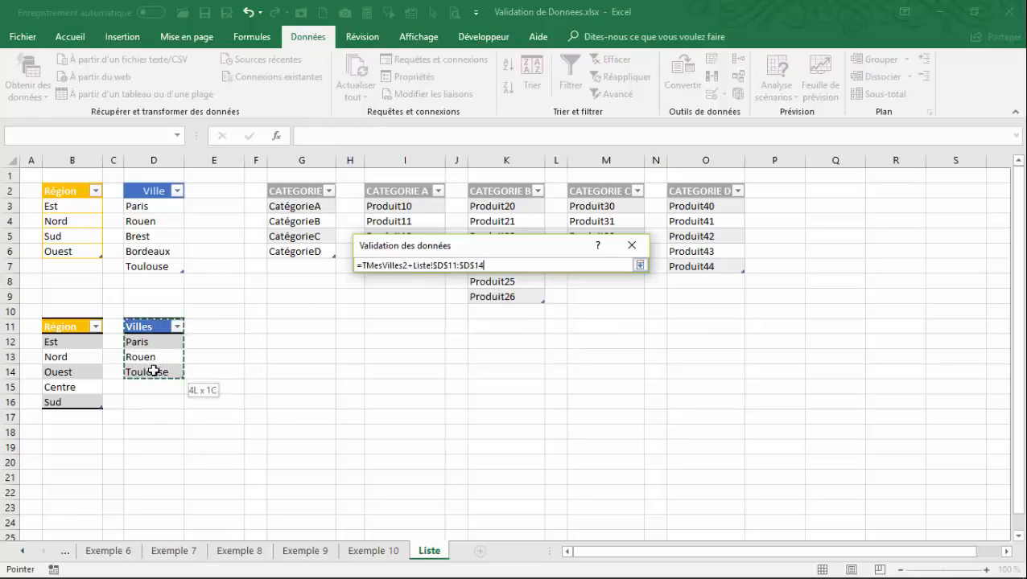
drag(494, 263, 356, 264)
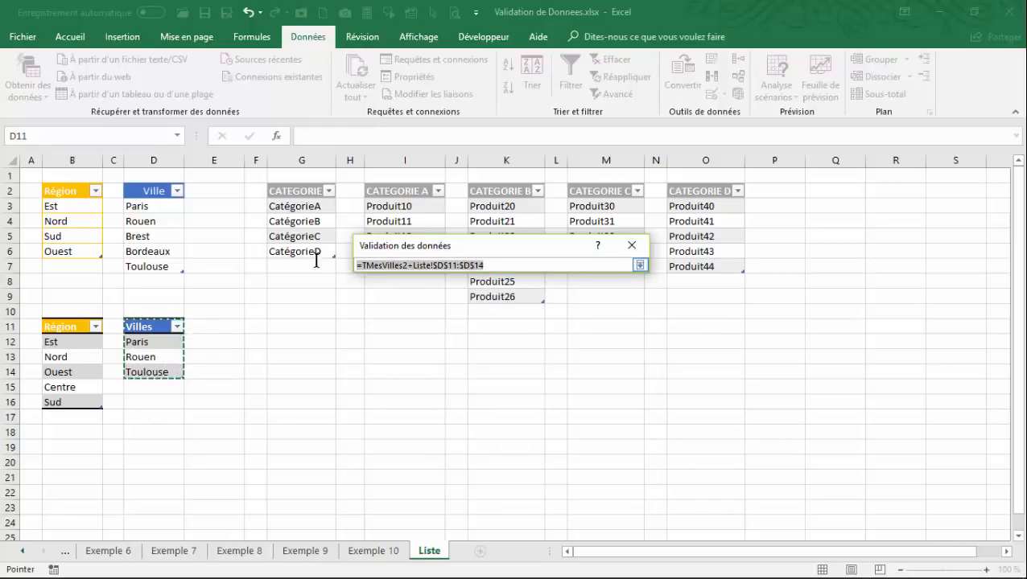
key(BackSpace)
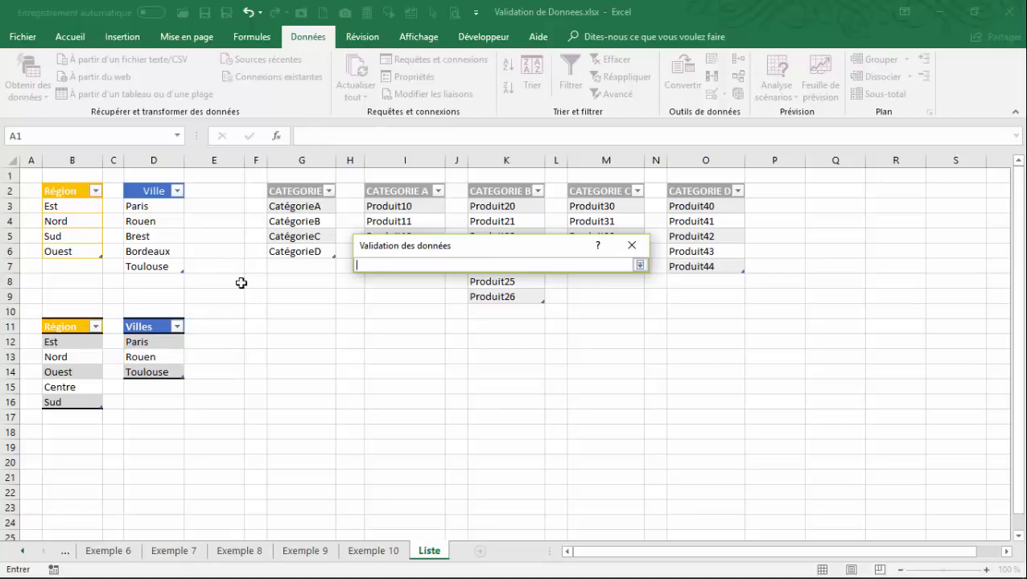
drag(159, 322, 151, 369)
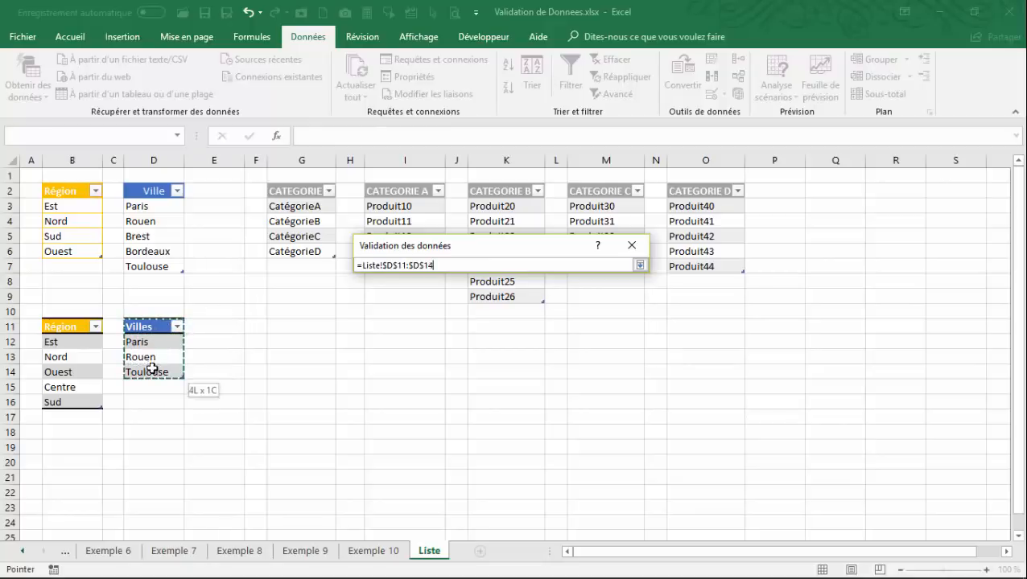
click(640, 265)
click(552, 459)
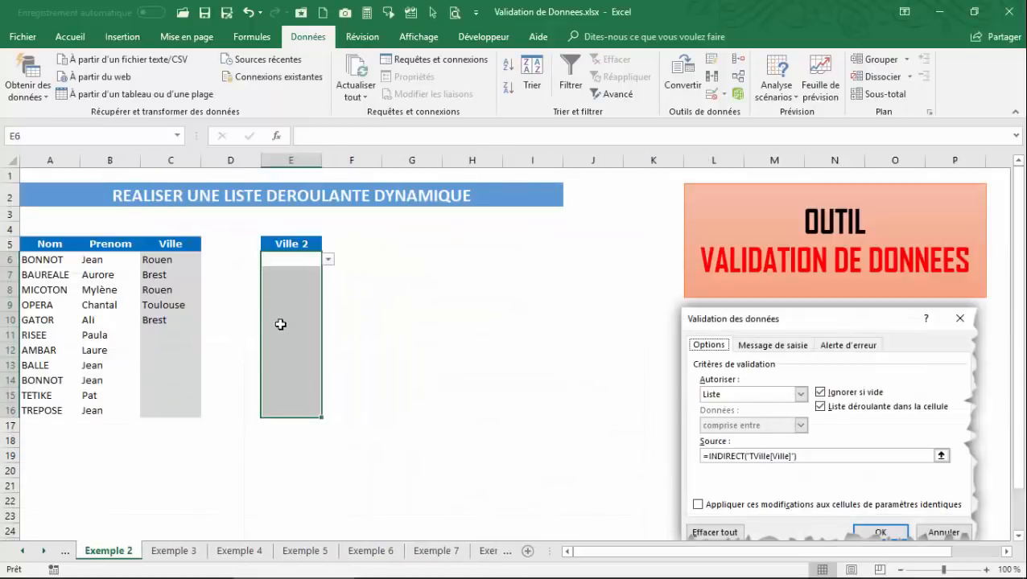
Step: Test the Ville 2 drop-down lists by choosing Paris in cell E6 and Toulouse in cell E7
click(329, 288)
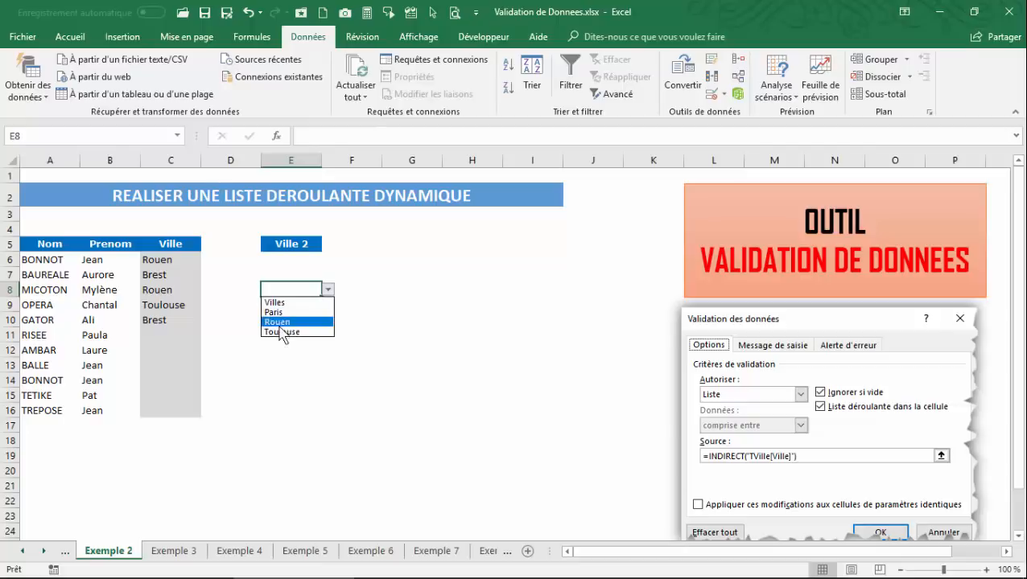
click(291, 261)
click(291, 259)
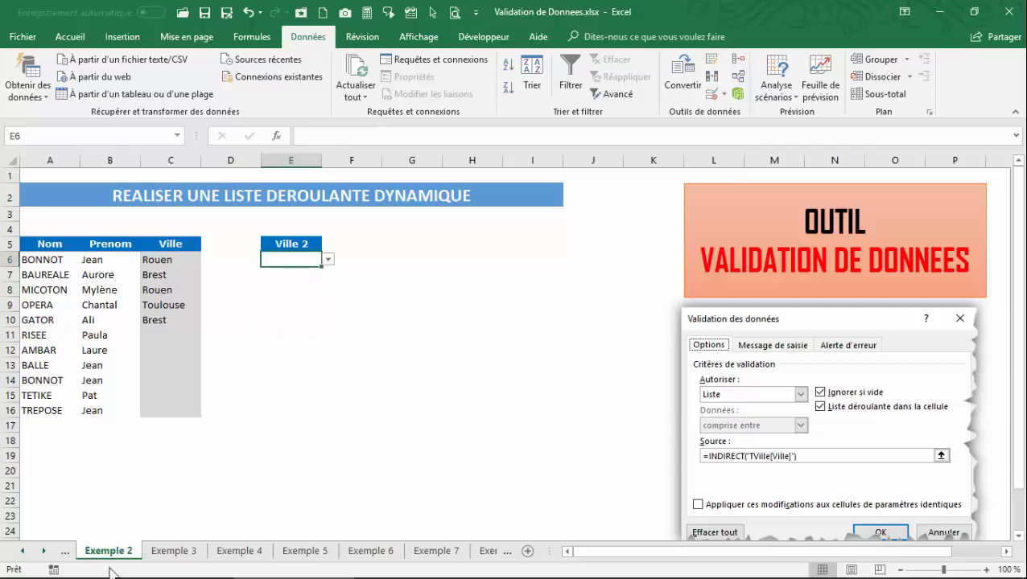
click(329, 259)
click(288, 282)
click(294, 277)
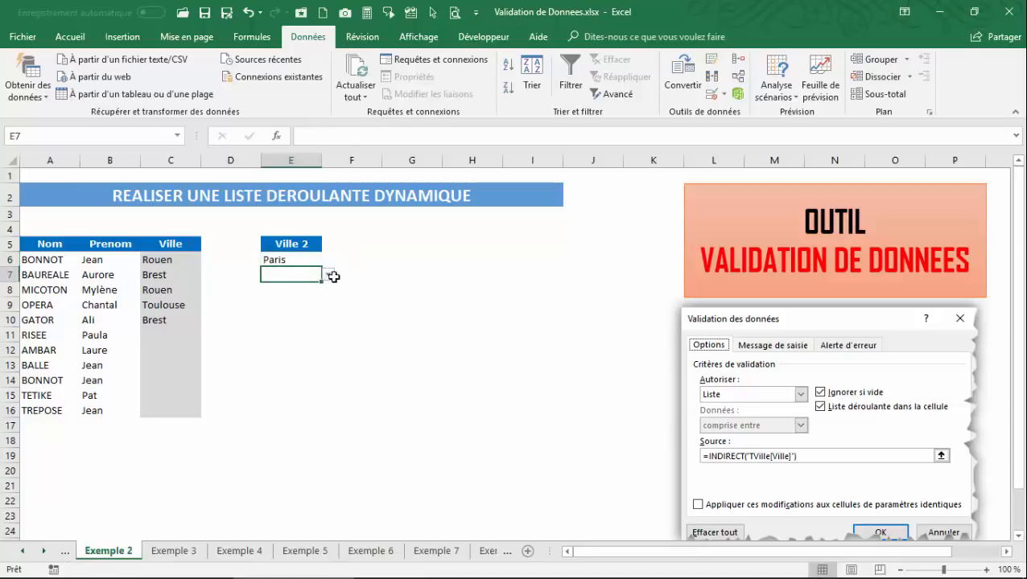
click(333, 273)
click(298, 278)
click(328, 277)
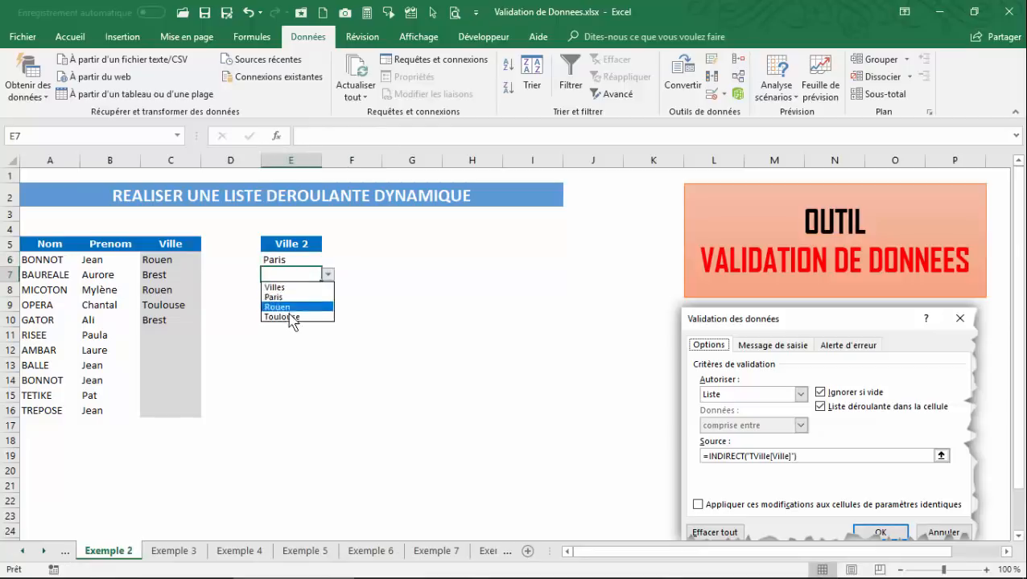
click(286, 316)
Step: Fill the Ville 2 cells E6:E16 with light grey
drag(294, 260, 284, 408)
click(290, 370)
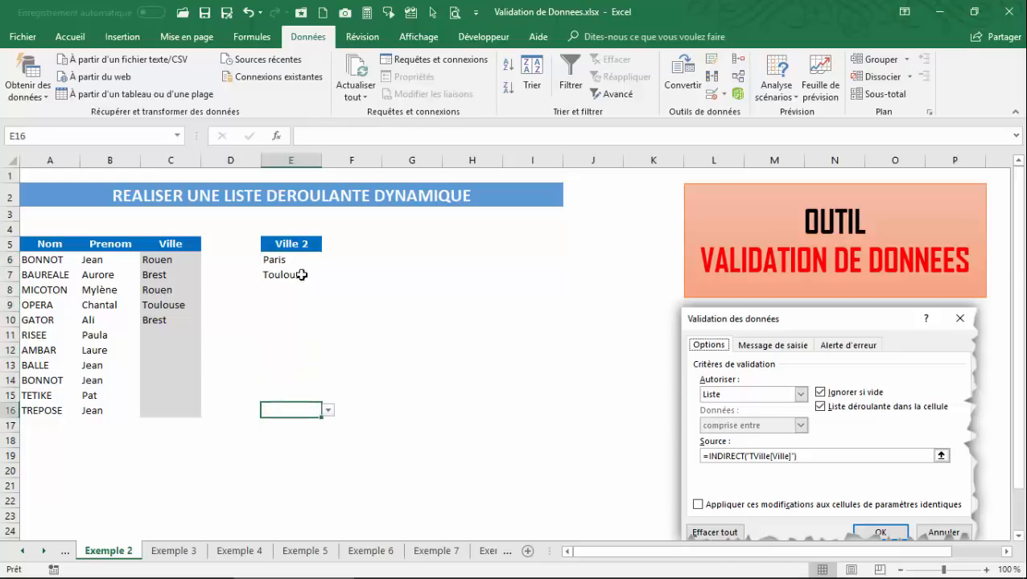
drag(294, 260, 286, 417)
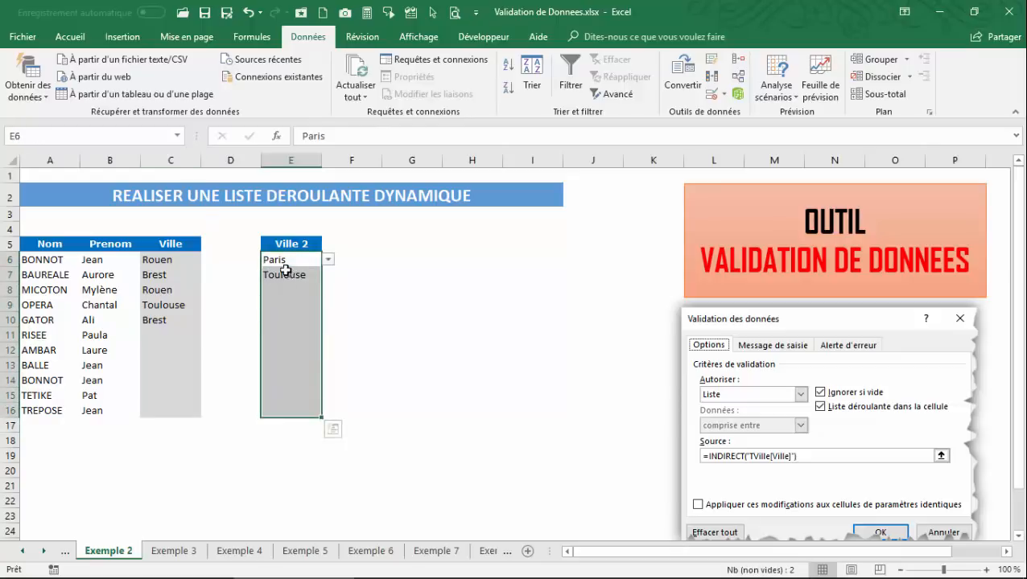
click(71, 38)
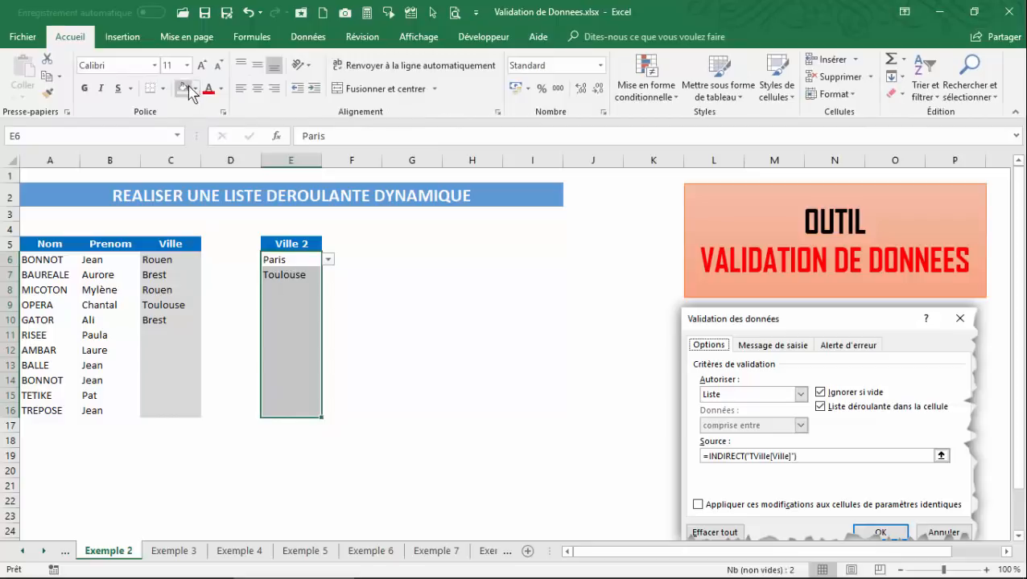
click(276, 274)
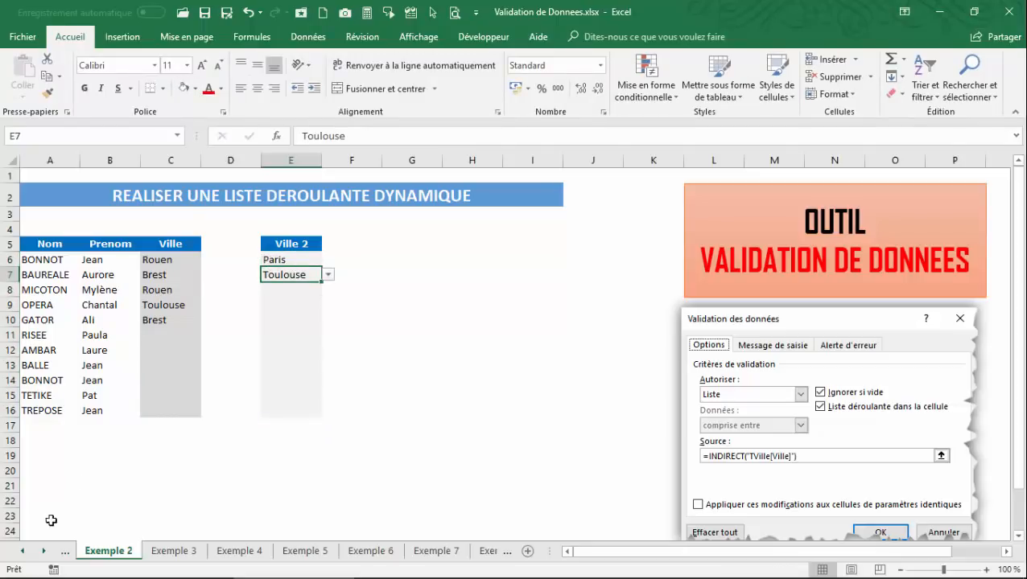
Step: On the Liste sheet, add Bordeaux in cell D15 directly below Toulouse to extend the Villes table
right_click(36, 554)
click(29, 458)
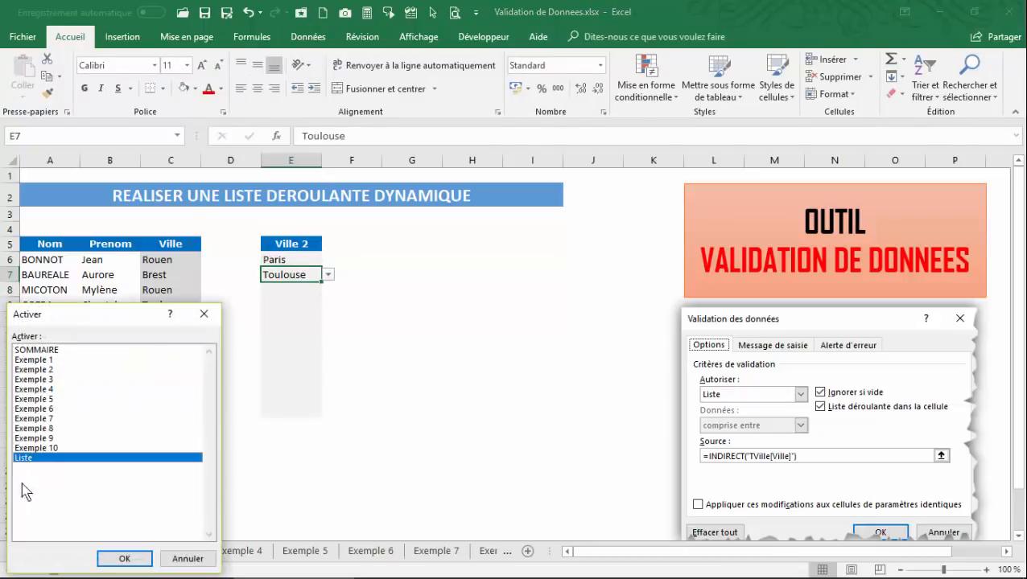
click(122, 558)
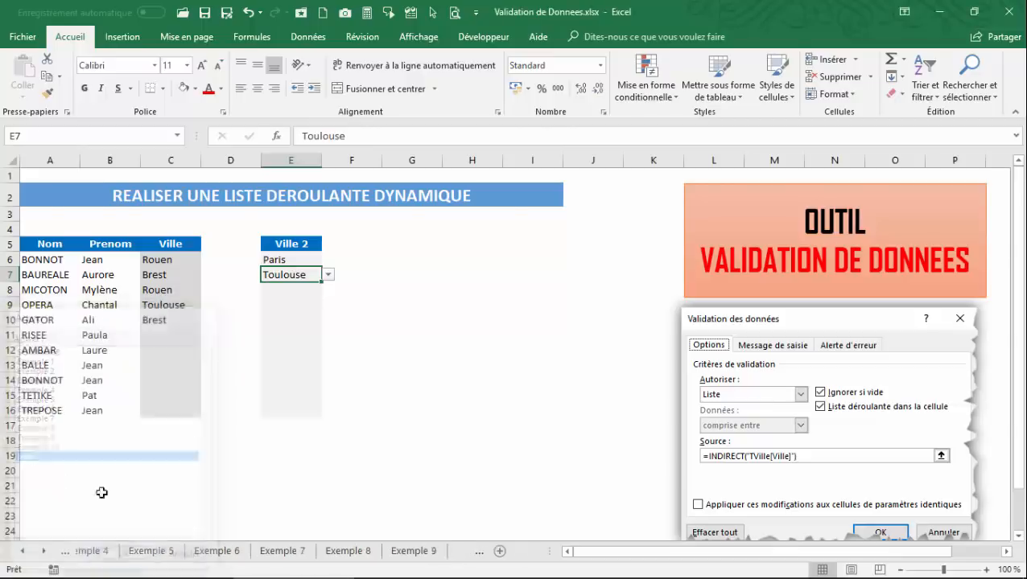
click(157, 386)
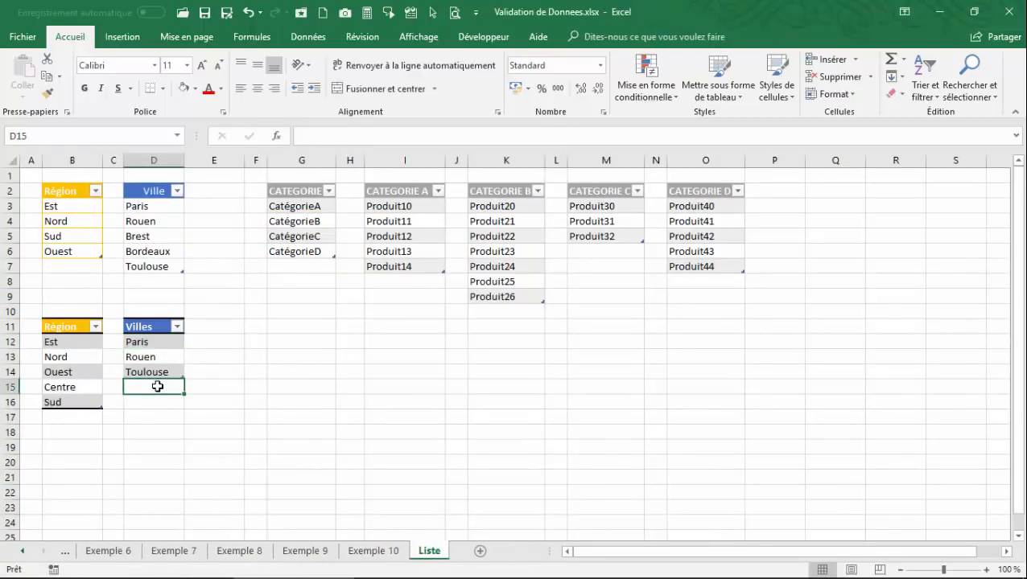
text(Bordeaux)
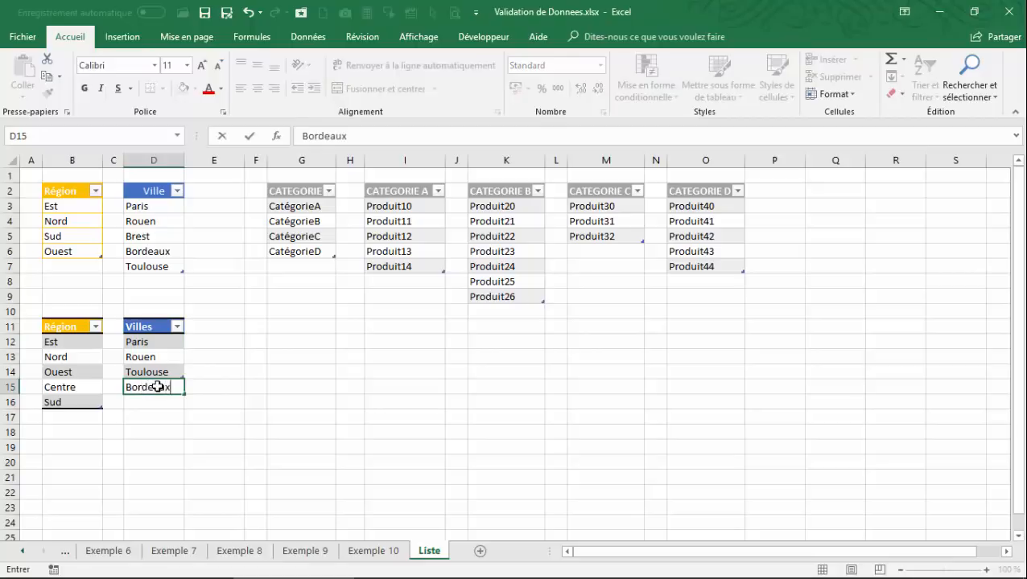
key(Return)
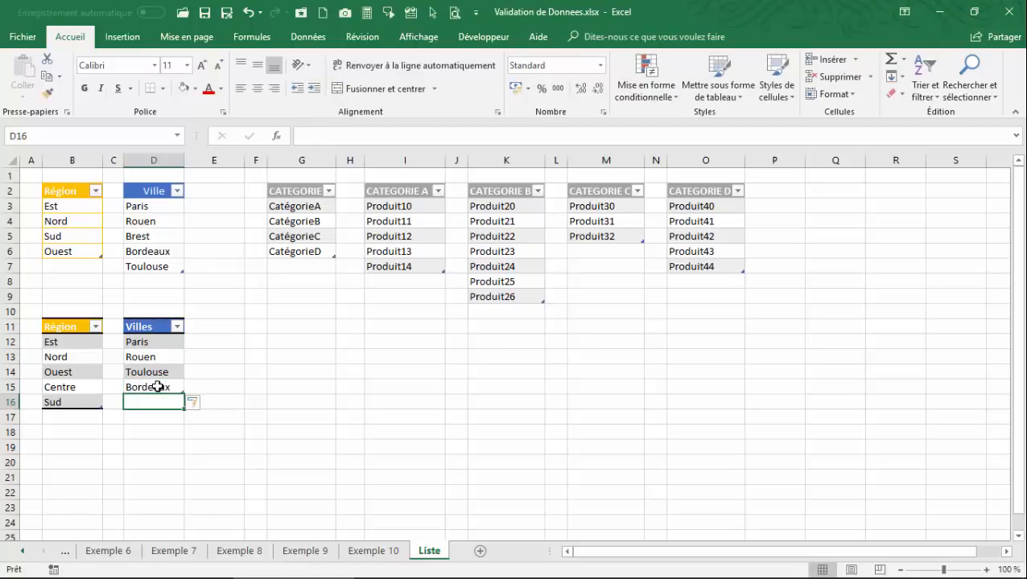
click(148, 358)
click(153, 340)
click(156, 373)
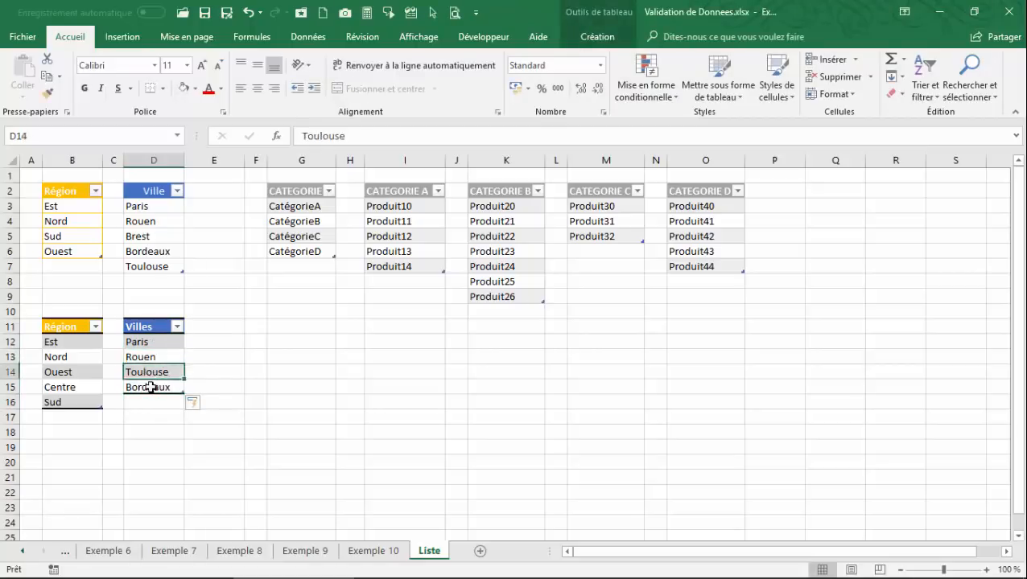
click(145, 352)
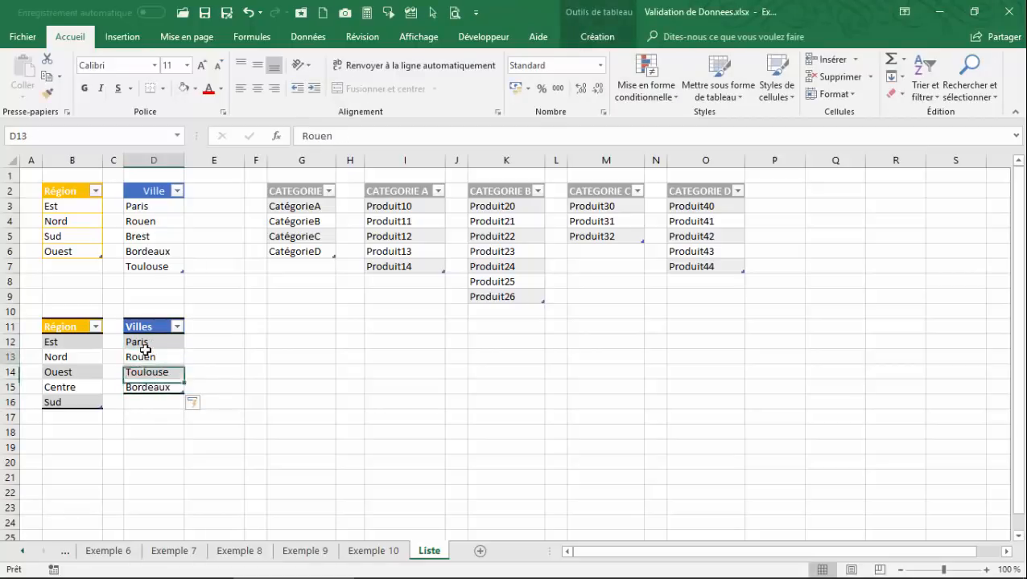
Step: Return to the Exemple 2 sheet, closing the Outil Capture d'écran window without saving its capture
right_click(36, 553)
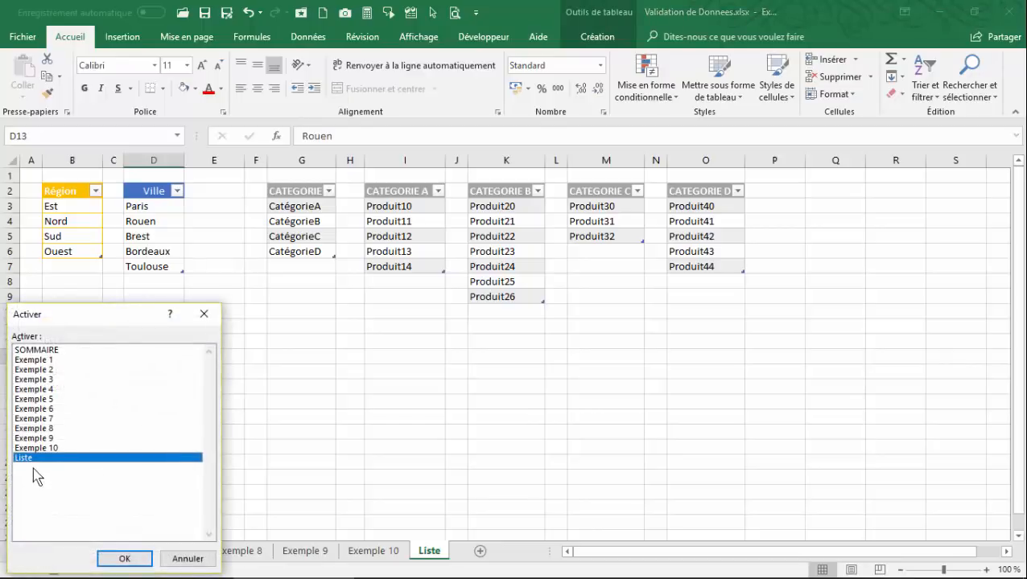
click(38, 370)
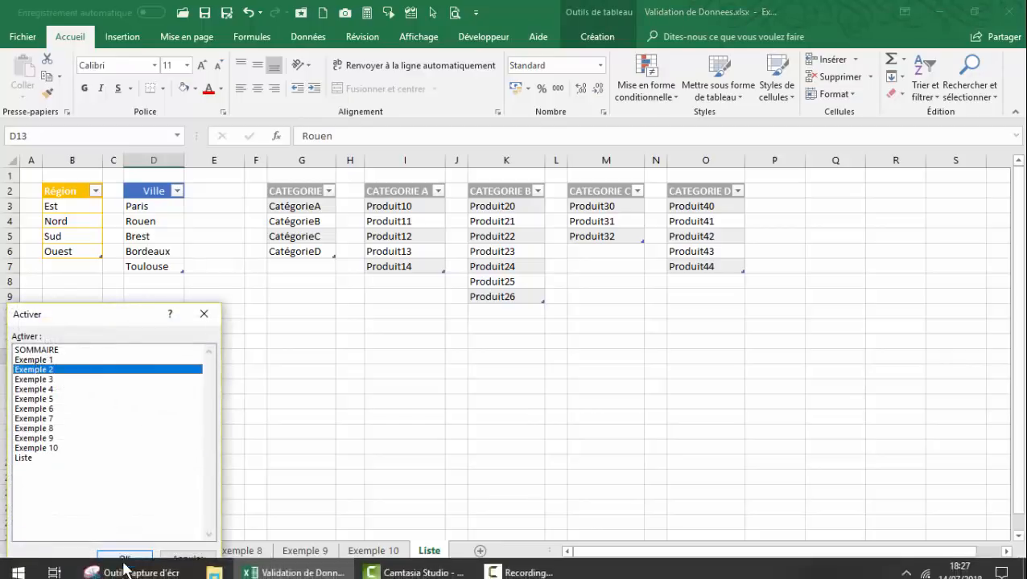
click(121, 564)
click(731, 122)
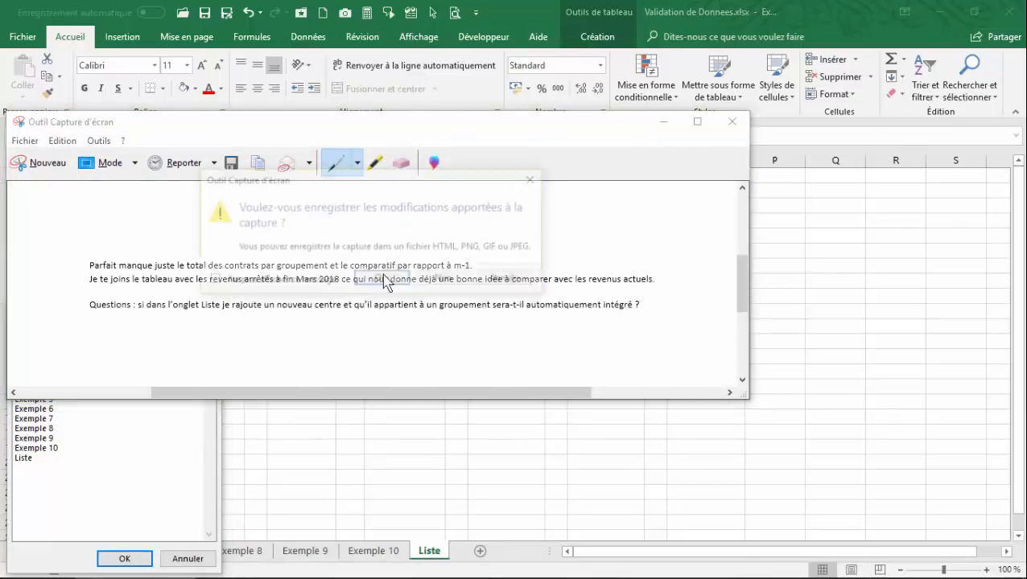
click(444, 280)
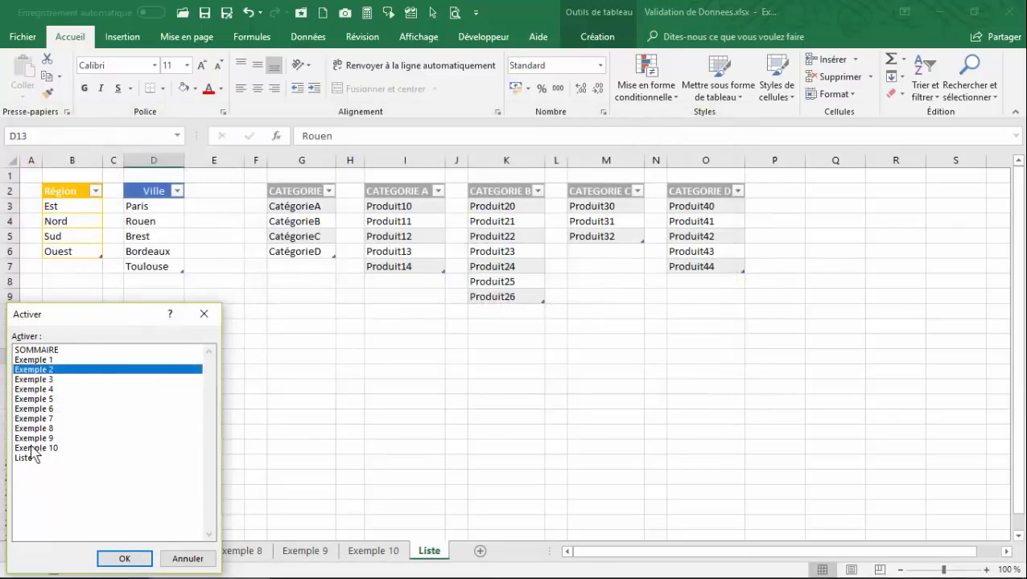
click(124, 558)
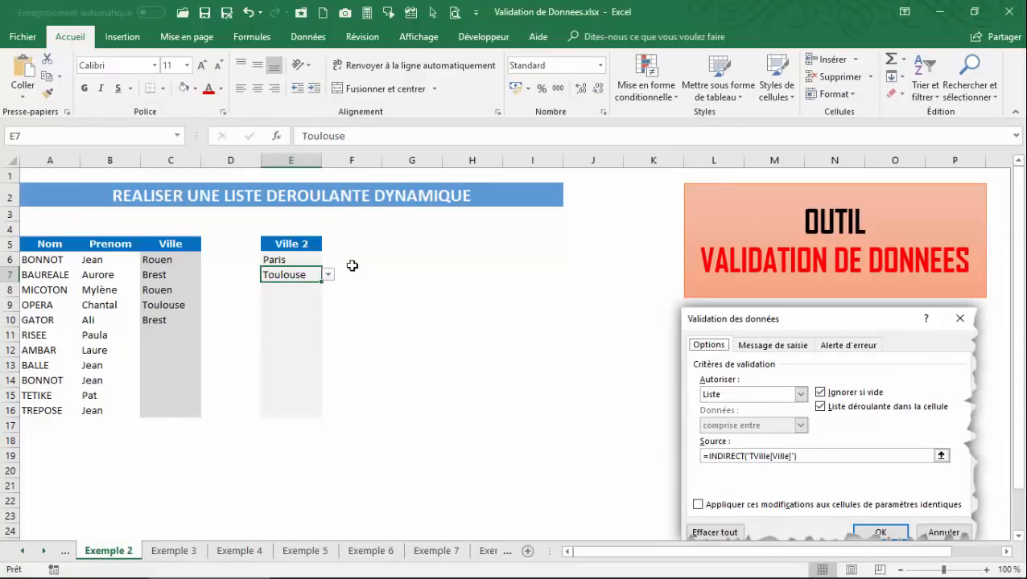
Step: Check which cities the Ville 2 drop-down list offers in cell E9, then return to cell E6
click(297, 303)
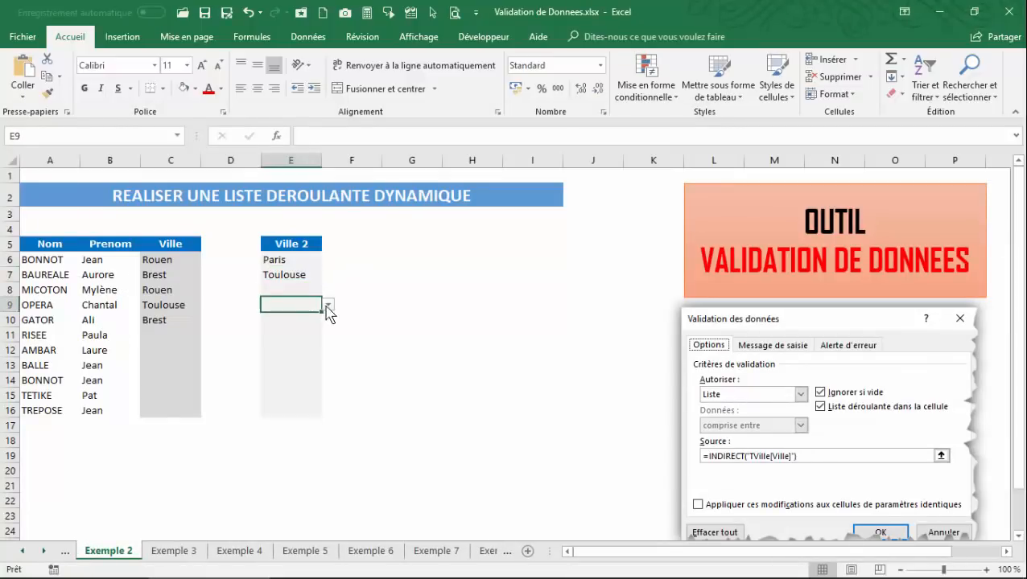
click(326, 305)
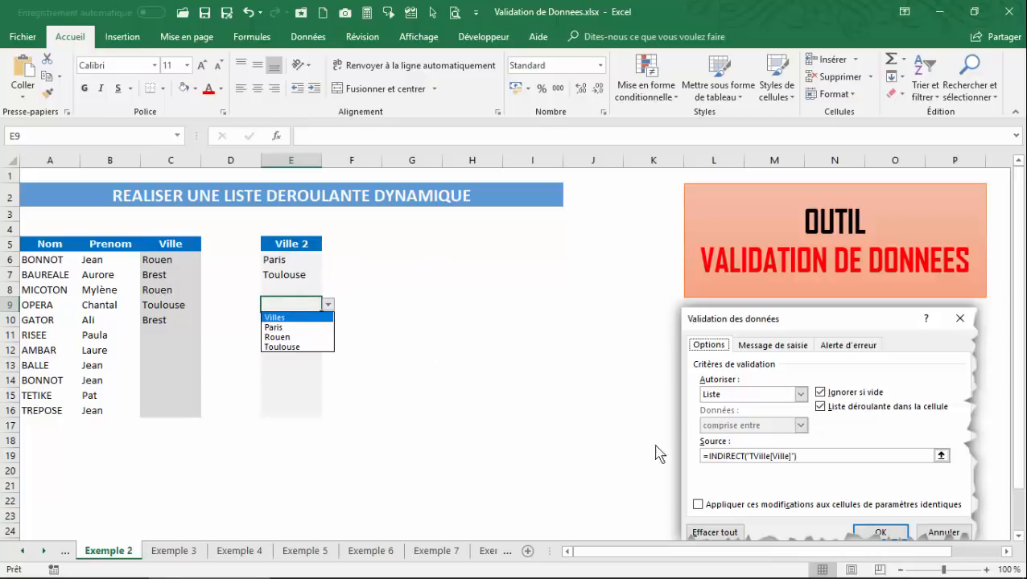
click(277, 260)
click(277, 260)
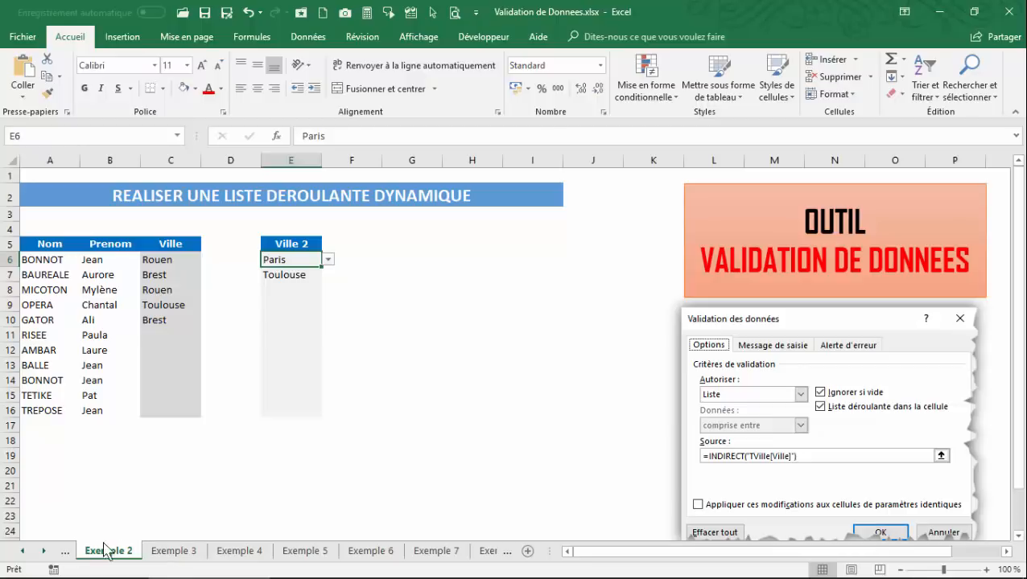
click(38, 552)
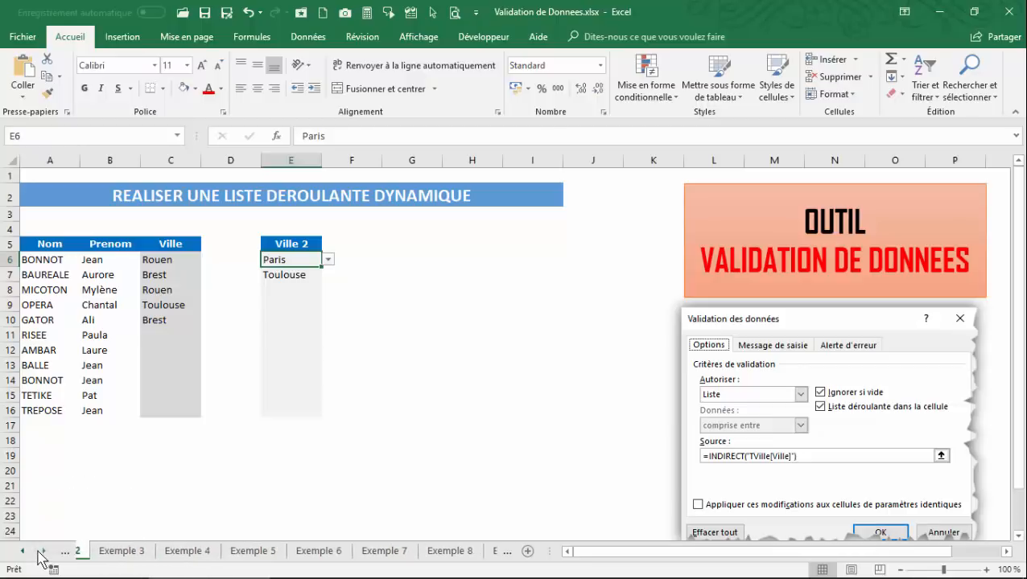
right_click(38, 552)
click(36, 370)
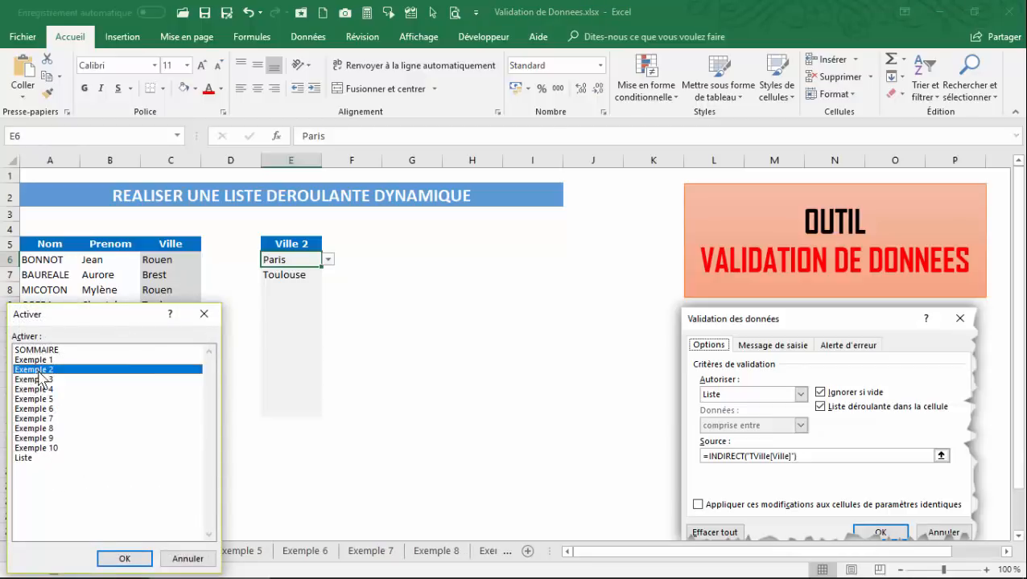
click(126, 560)
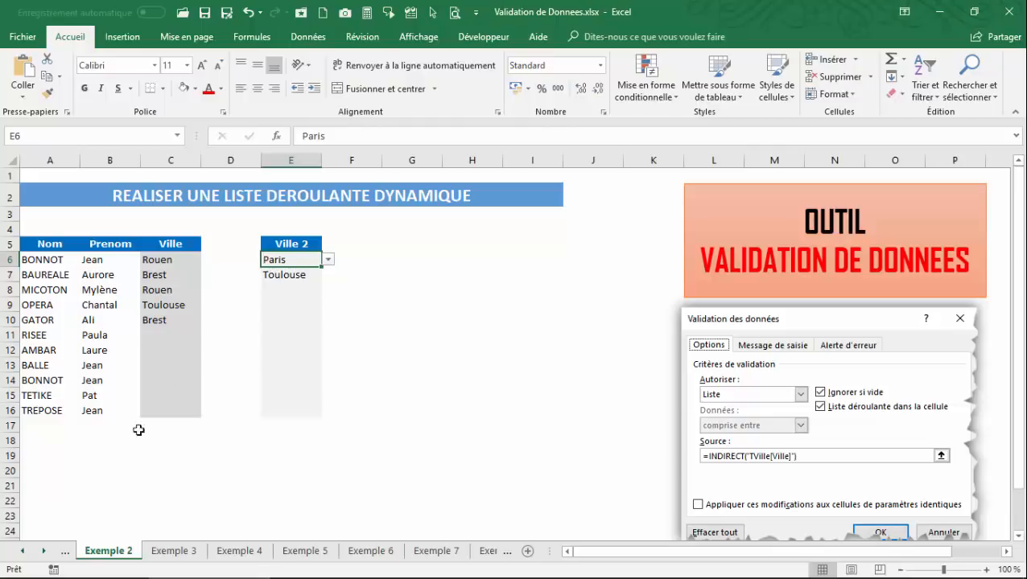
Step: Go to the Liste sheet and check the table name assigned to the Villes table
right_click(33, 552)
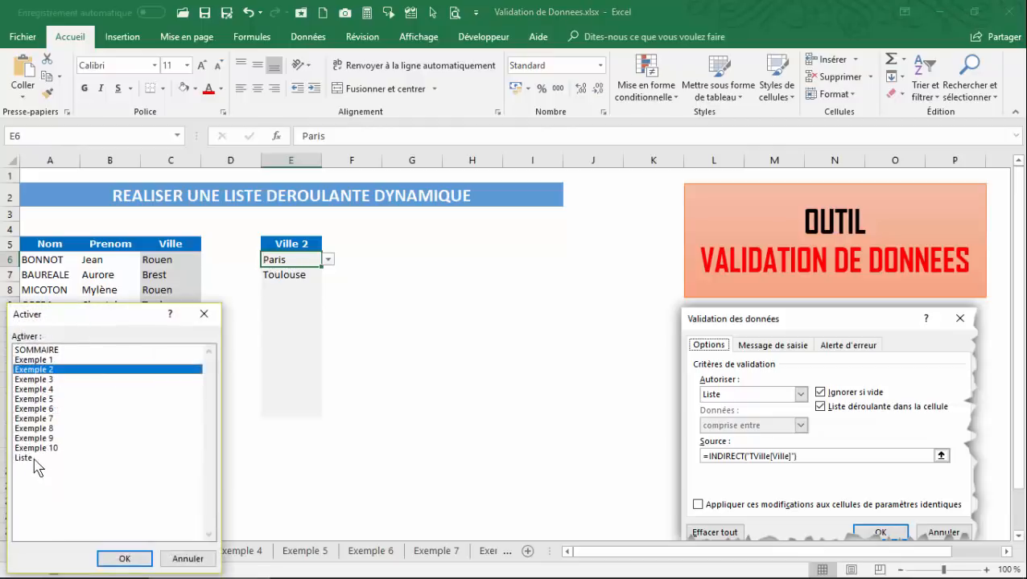
click(24, 457)
click(122, 557)
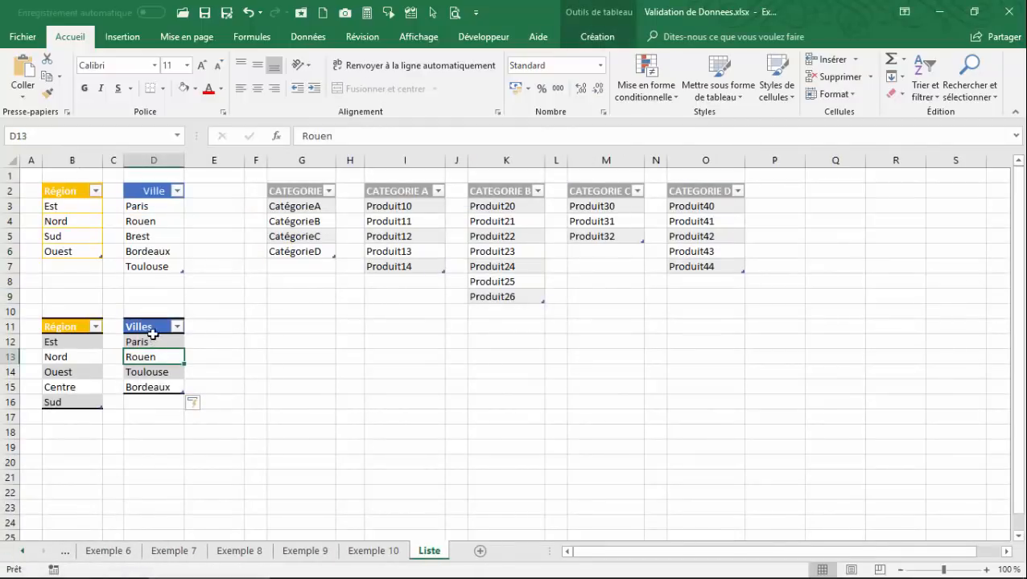
click(145, 325)
click(596, 37)
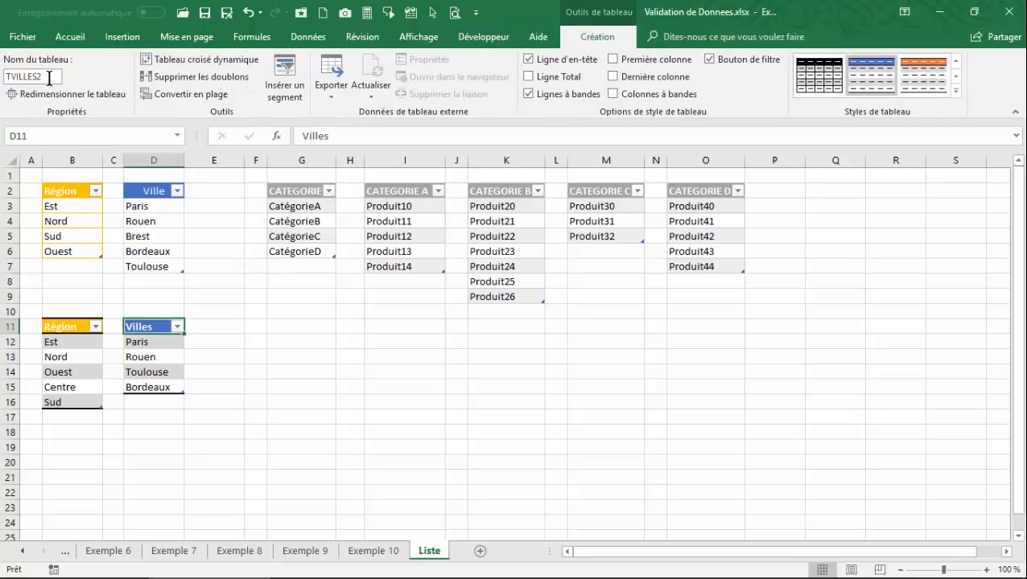
click(49, 78)
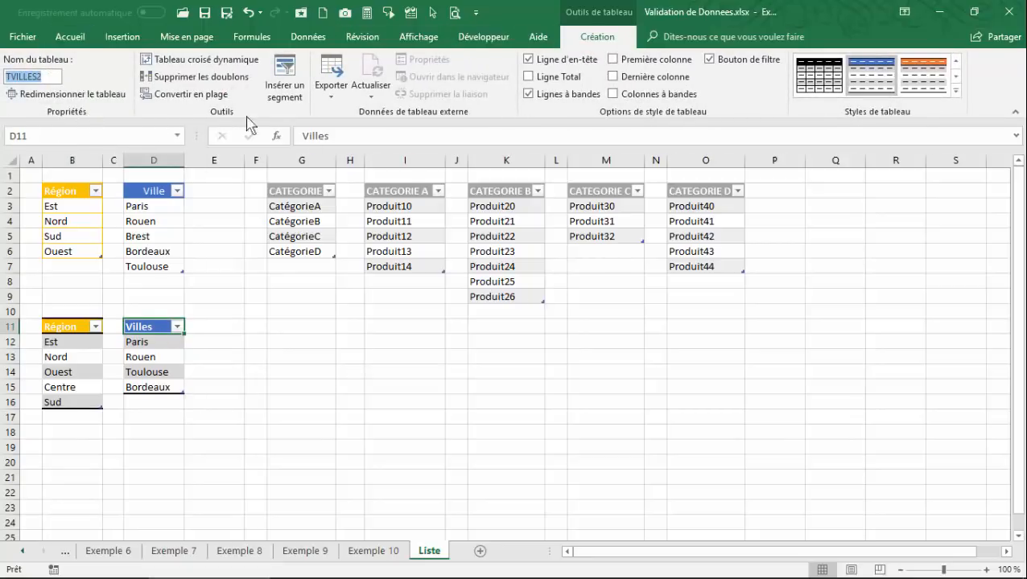
Step: Select the Villes table D11:D15 and look up its entry in the Name Manager, closing it without changes
drag(161, 326, 159, 383)
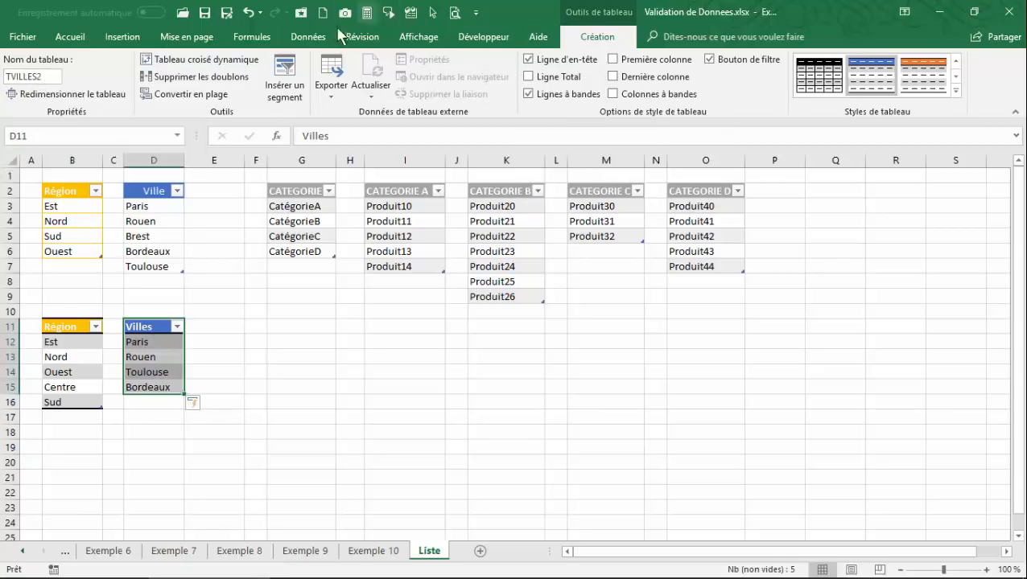
click(251, 36)
click(510, 90)
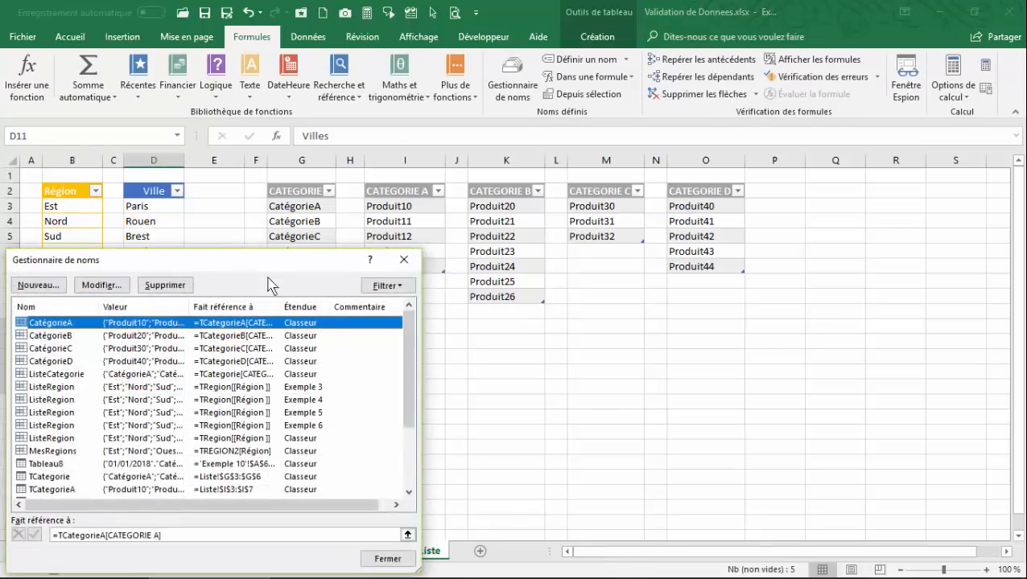
drag(234, 256, 473, 185)
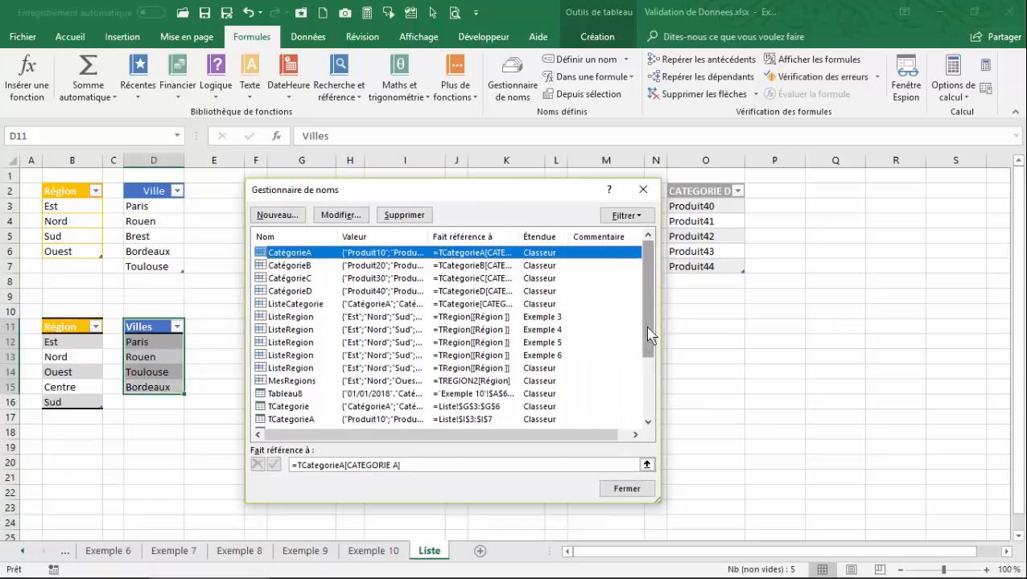
drag(648, 310, 649, 394)
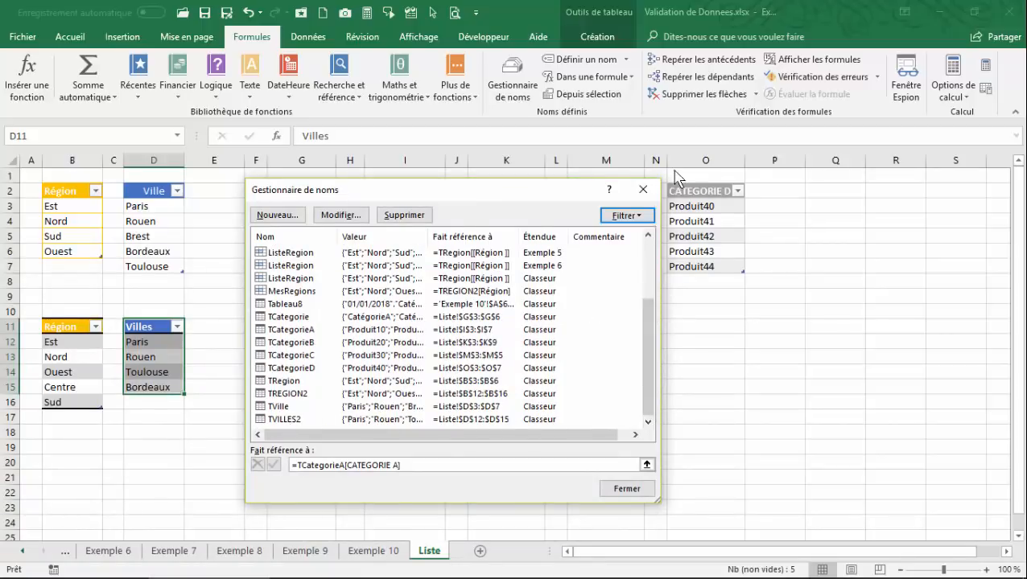
click(643, 189)
Step: Enter the formula =TVILLES2 in cell G12 of the Liste sheet
mouse_move(296, 342)
mouse_down()
mouse_move(300, 351)
mouse_move(296, 341)
mouse_up()
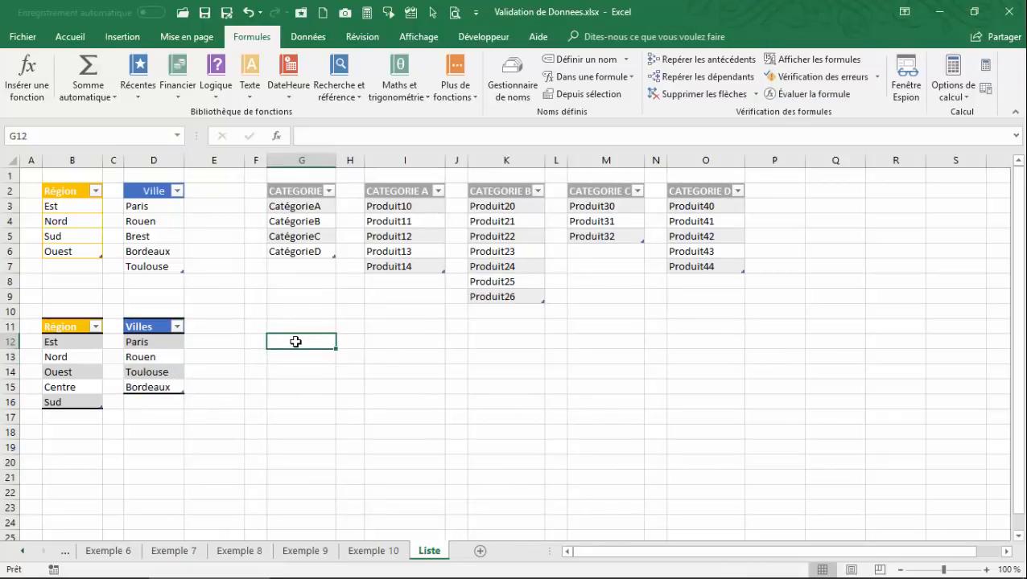
text(=t)
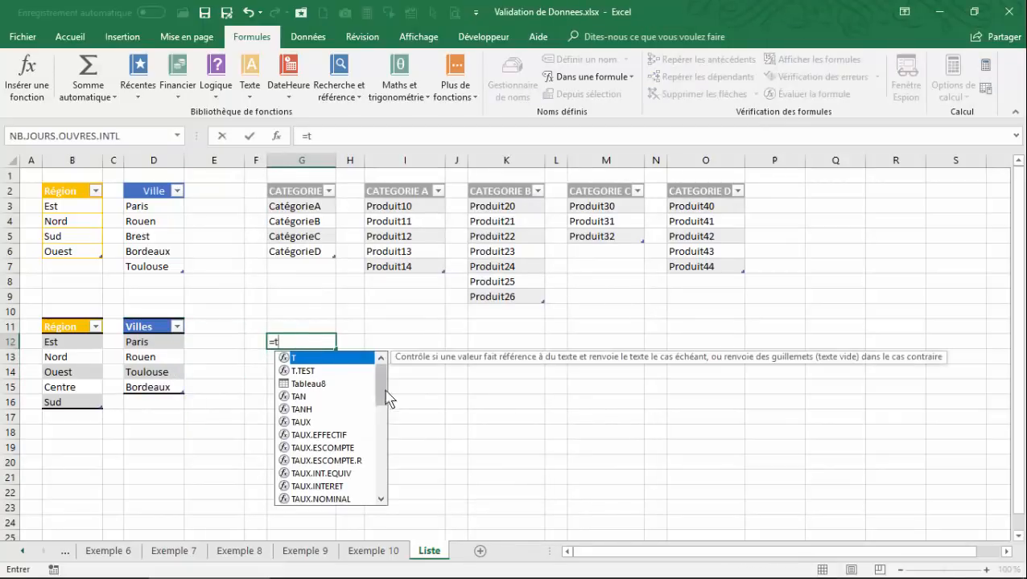
drag(383, 390, 378, 485)
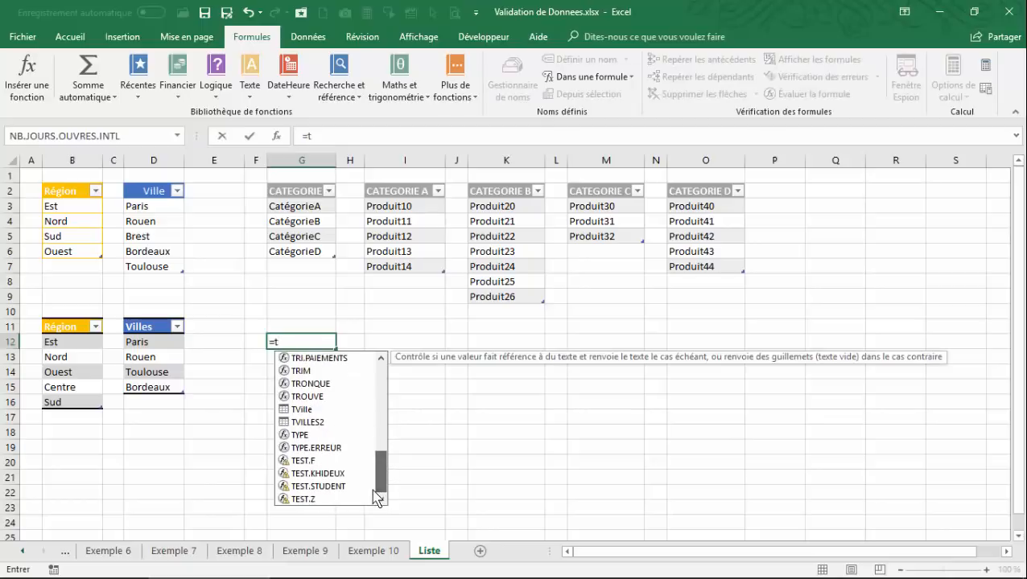
double_click(306, 421)
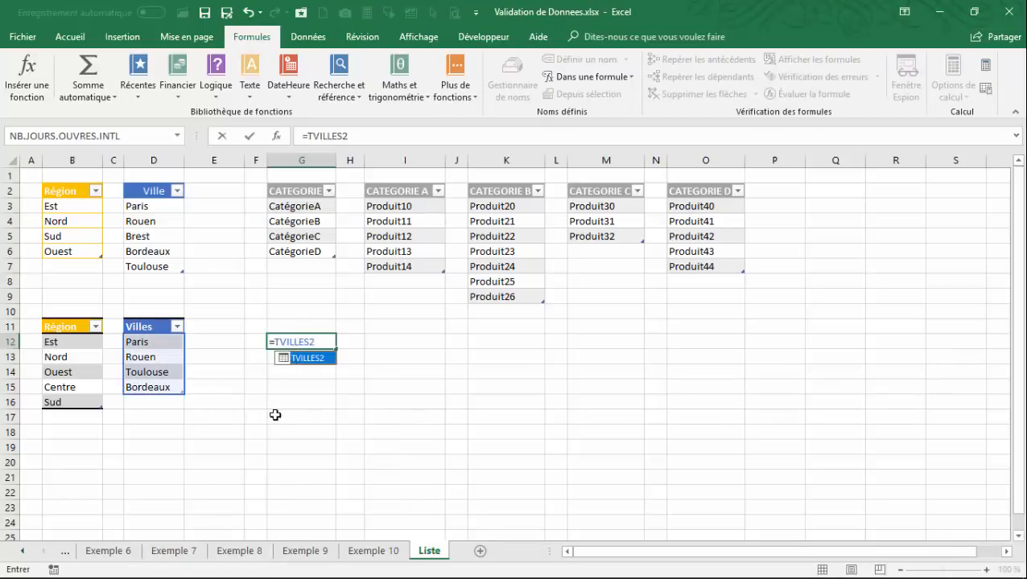
key(Return)
click(283, 340)
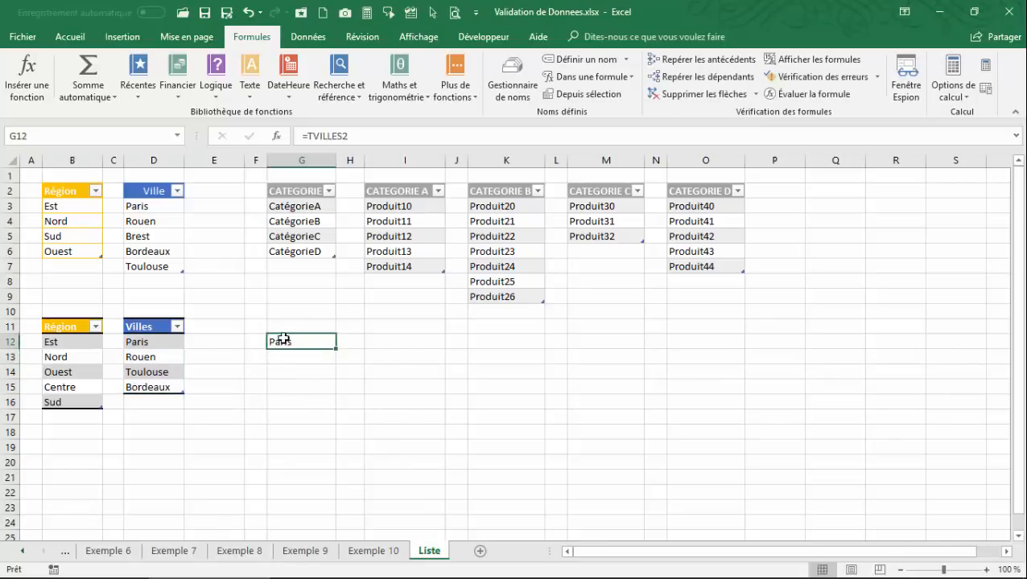
Step: Replace the table name in G12's formula with a reference to the full Villes table D11:D15, including its header
click(369, 135)
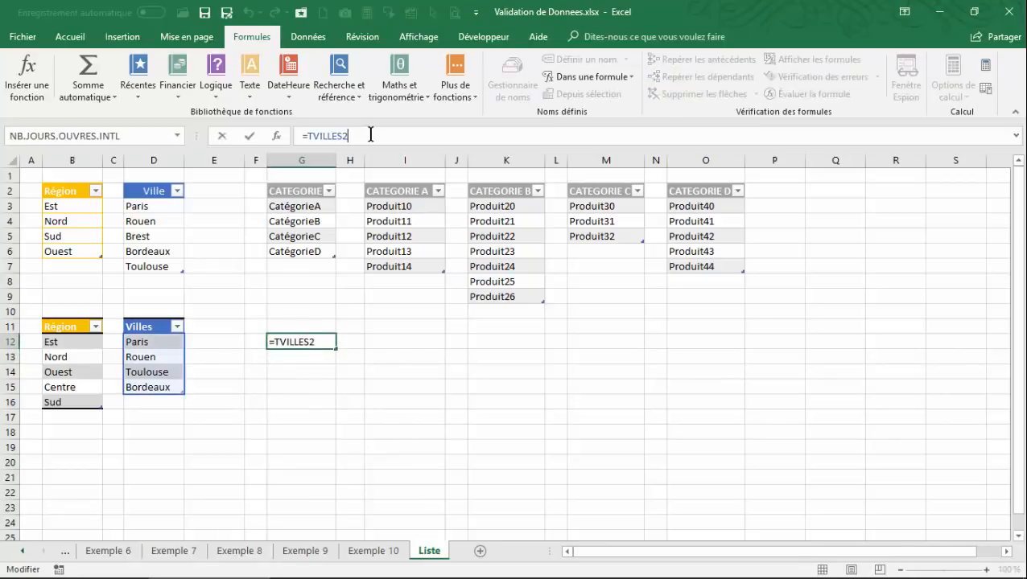
drag(364, 137, 308, 136)
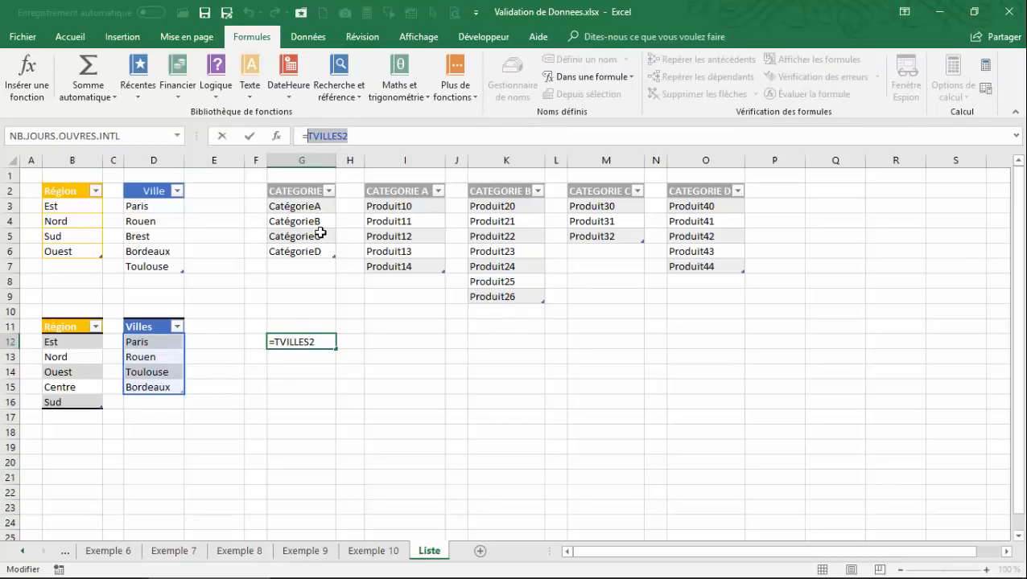
drag(161, 327, 160, 388)
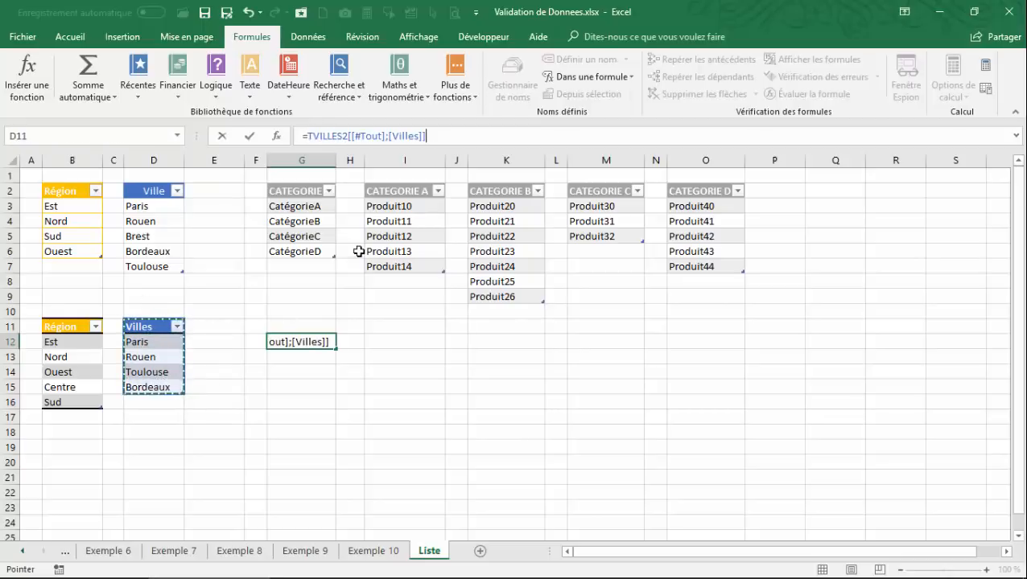
Step: Reduce the reference in G12's formula to TVILLES2[Villes] and copy that text without the equals sign
click(388, 136)
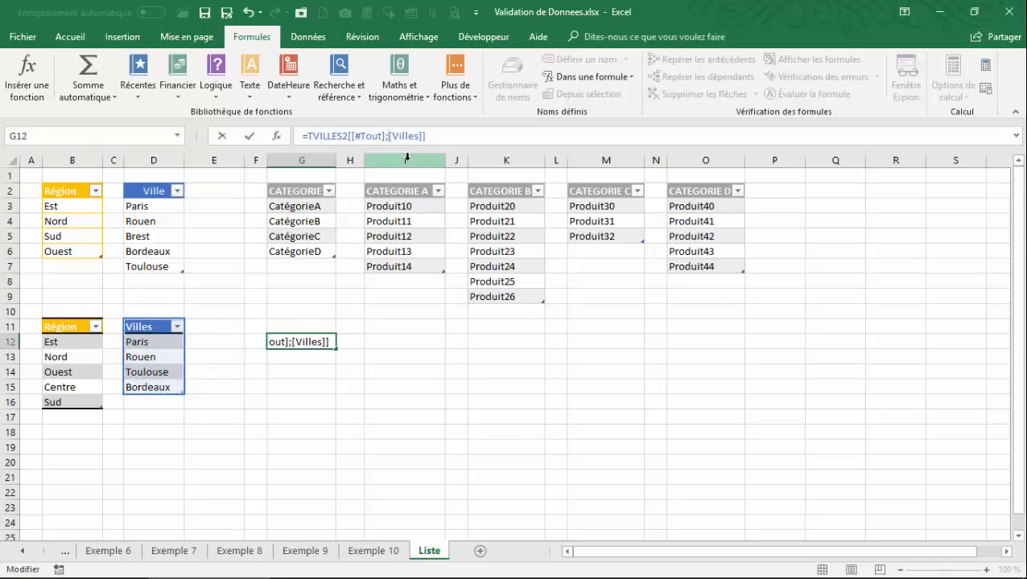
key(BackSpace)
key(BackSpace)
key(BackSpace)
key(BackSpace)
key(BackSpace)
key(BackSpace)
key(BackSpace)
key(BackSpace)
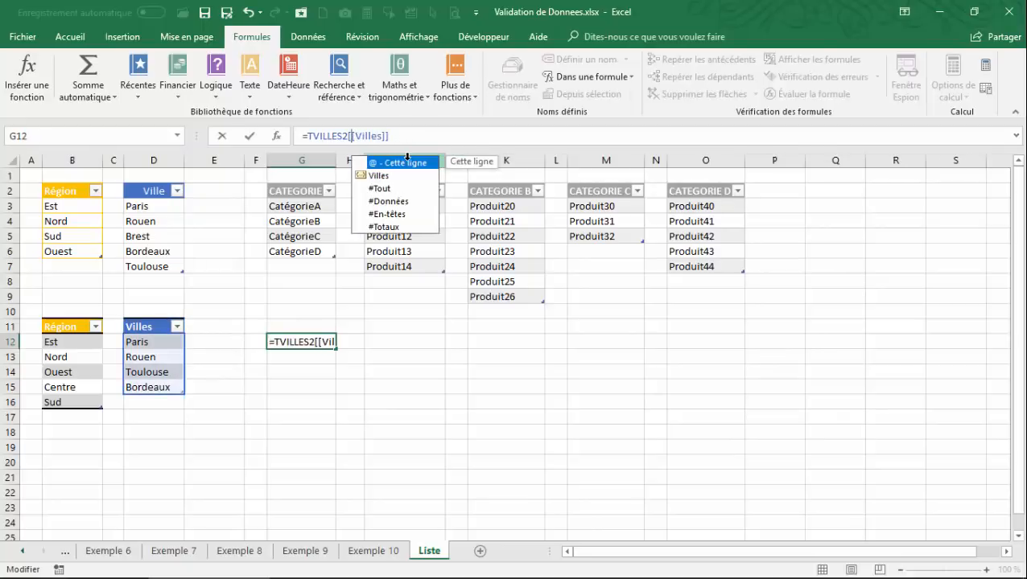
double_click(378, 176)
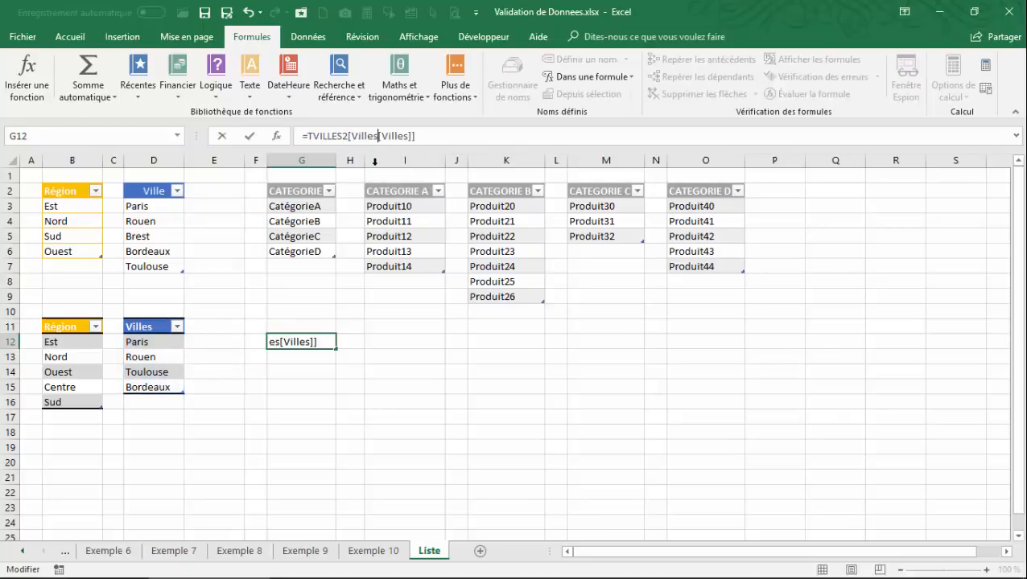
key(Delete)
key(Delete)
key(Delete)
key(Delete)
key(Delete)
key(Delete)
key(Delete)
key(Delete)
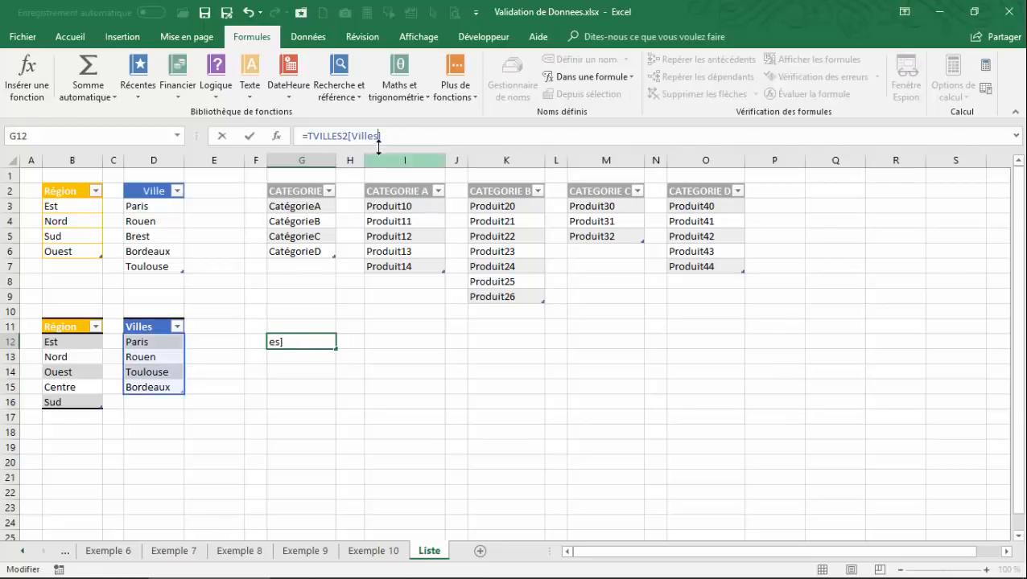
drag(309, 134, 403, 138)
key(ctrl+c)
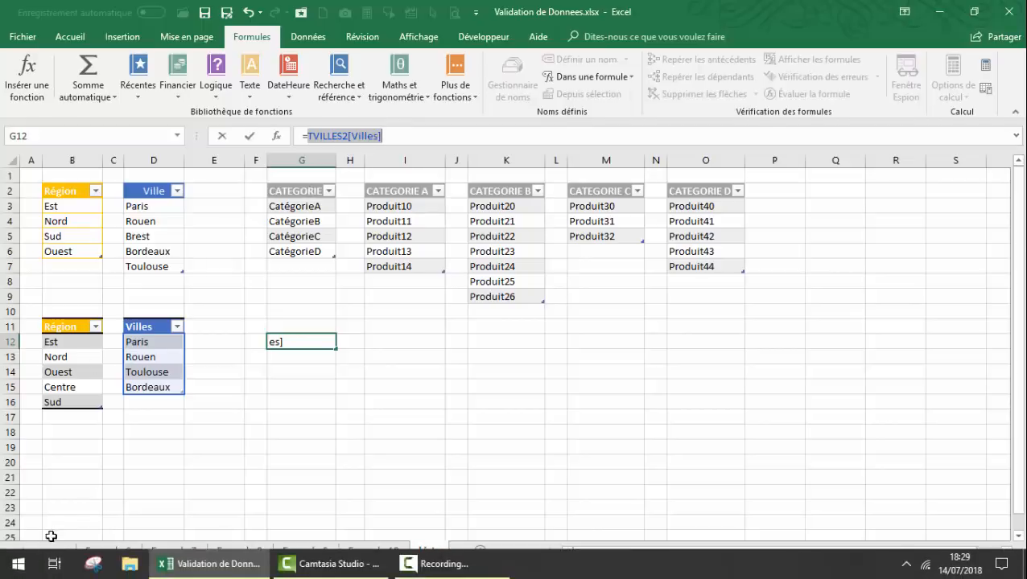
Step: Abandon the formula edit in G12 and activate the Exemple 2 sheet
right_click(28, 552)
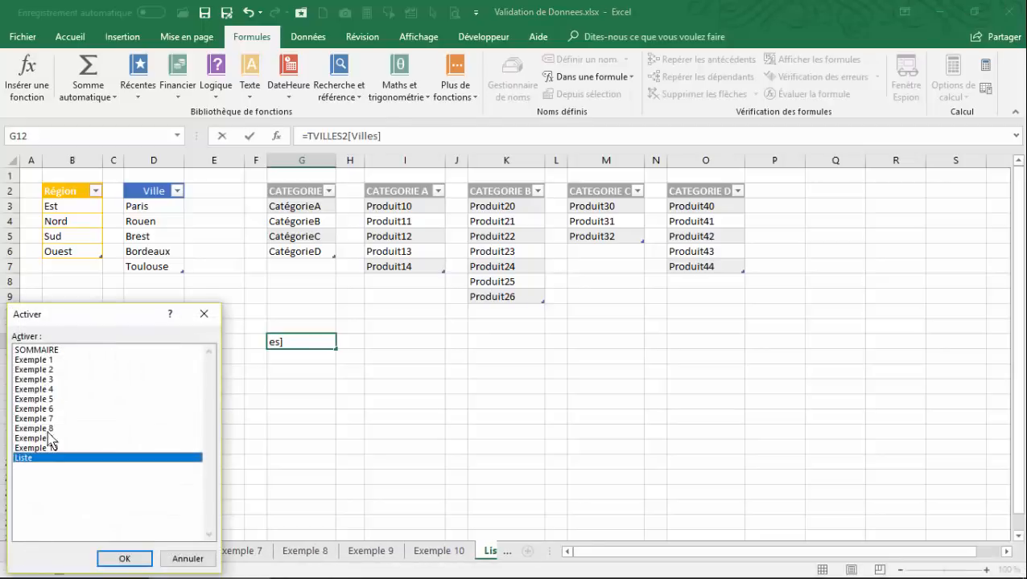
click(37, 362)
click(40, 370)
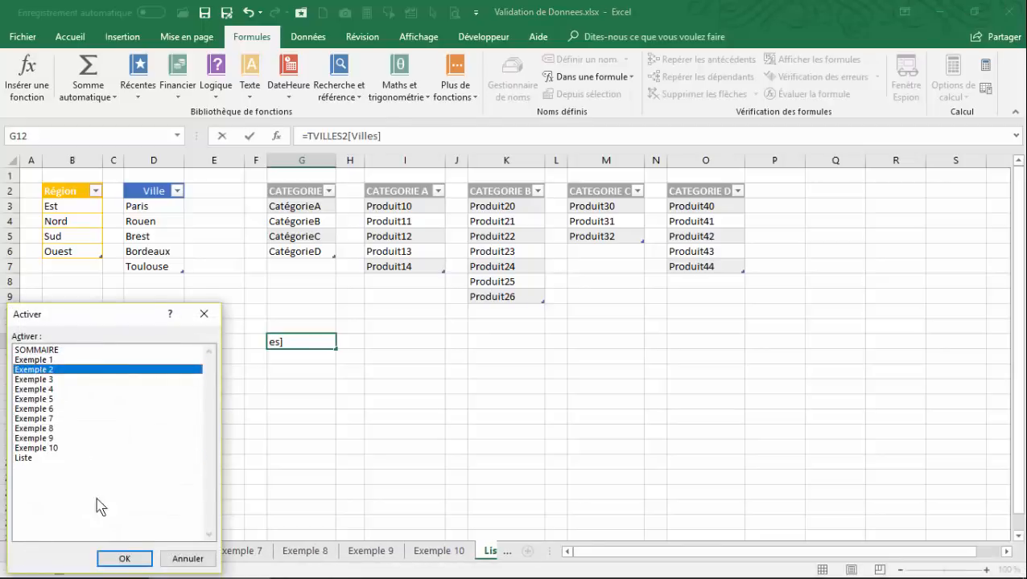
click(127, 559)
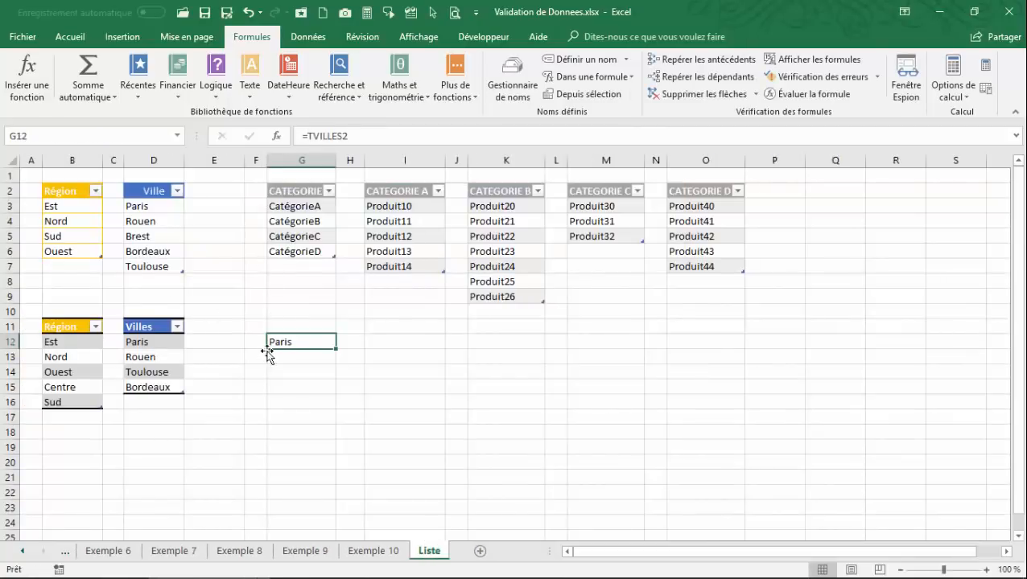
click(23, 551)
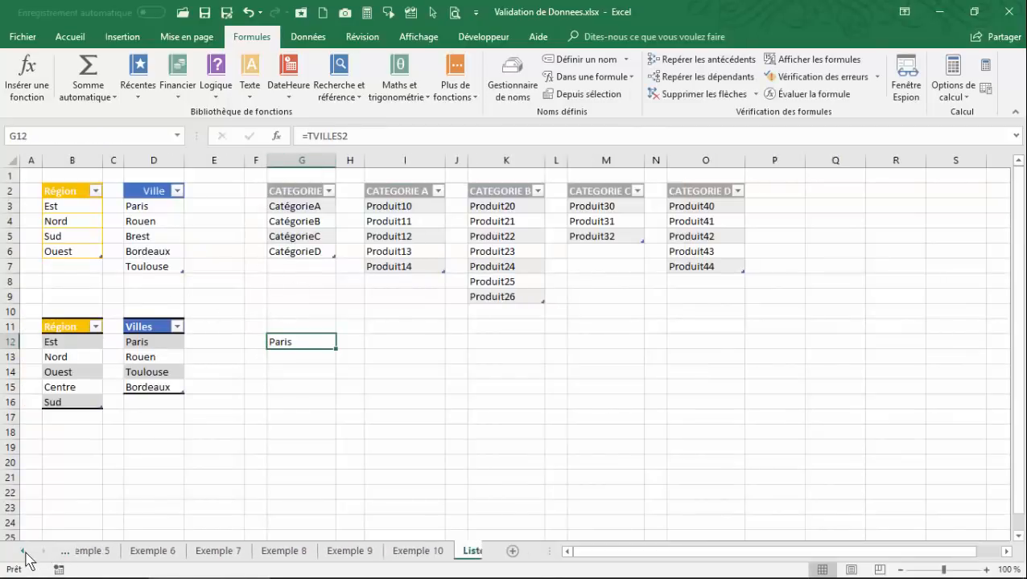
right_click(23, 551)
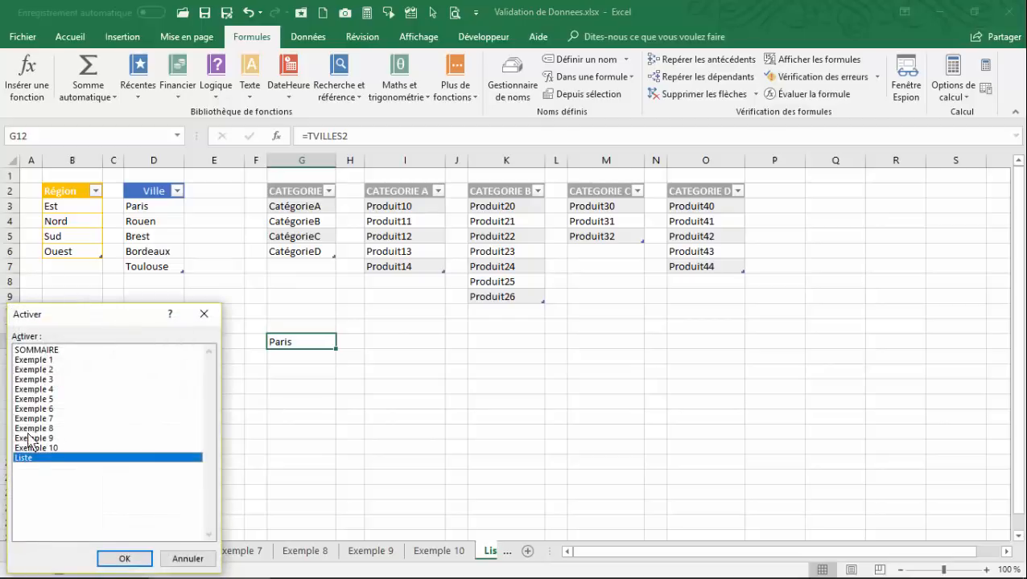
click(37, 371)
click(124, 559)
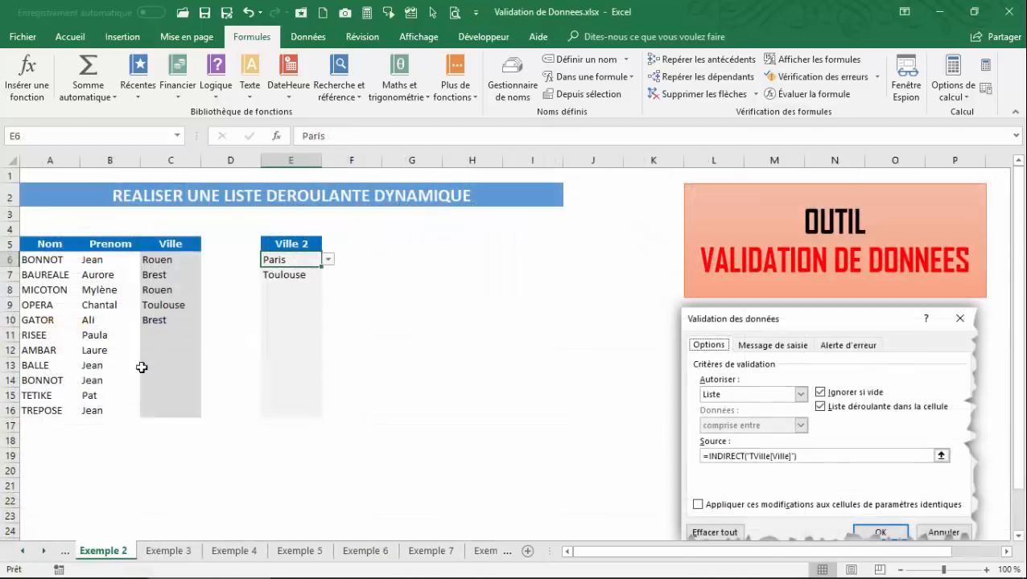
Step: Try to set the list validation source for the Ville 2 cells E6:E16 to =TVILLES2[Villes]
drag(284, 259, 288, 407)
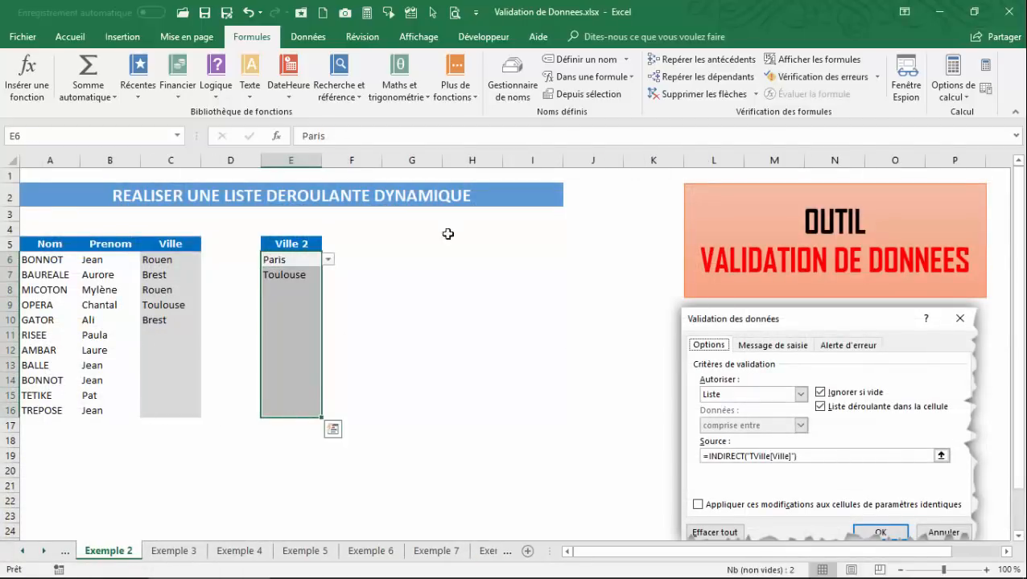
click(308, 37)
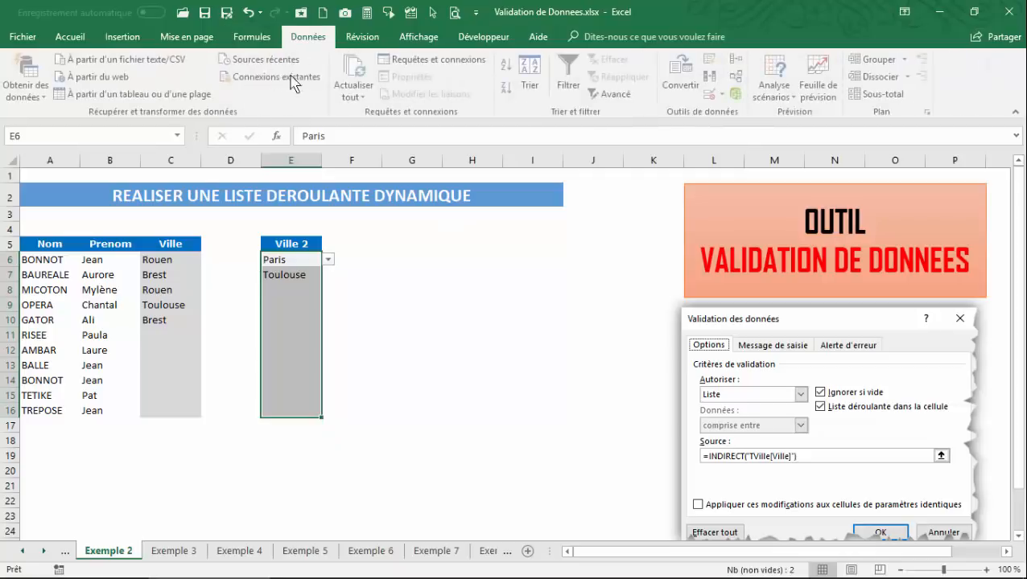
click(711, 95)
click(87, 469)
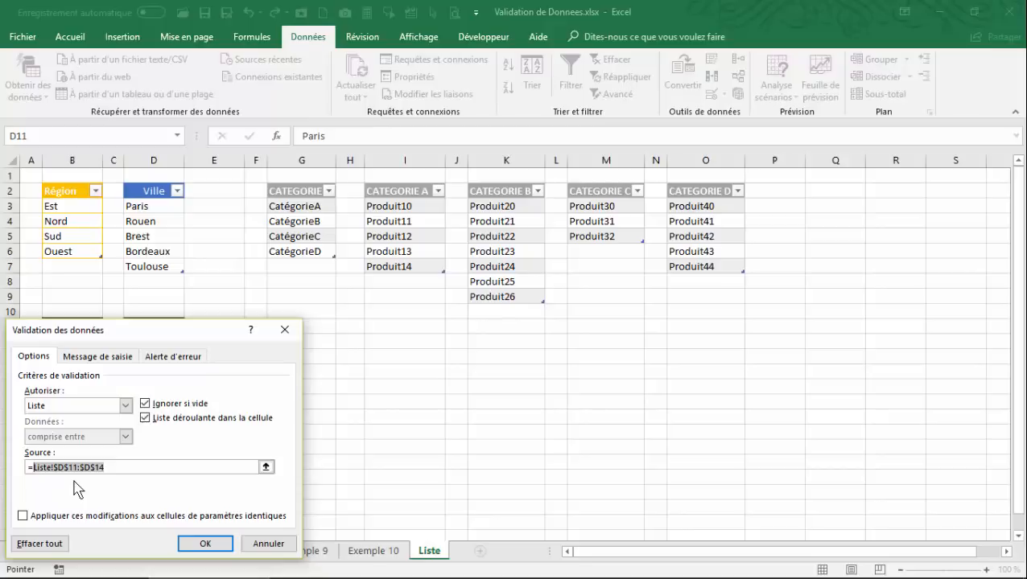
key(ctrl+v)
click(214, 545)
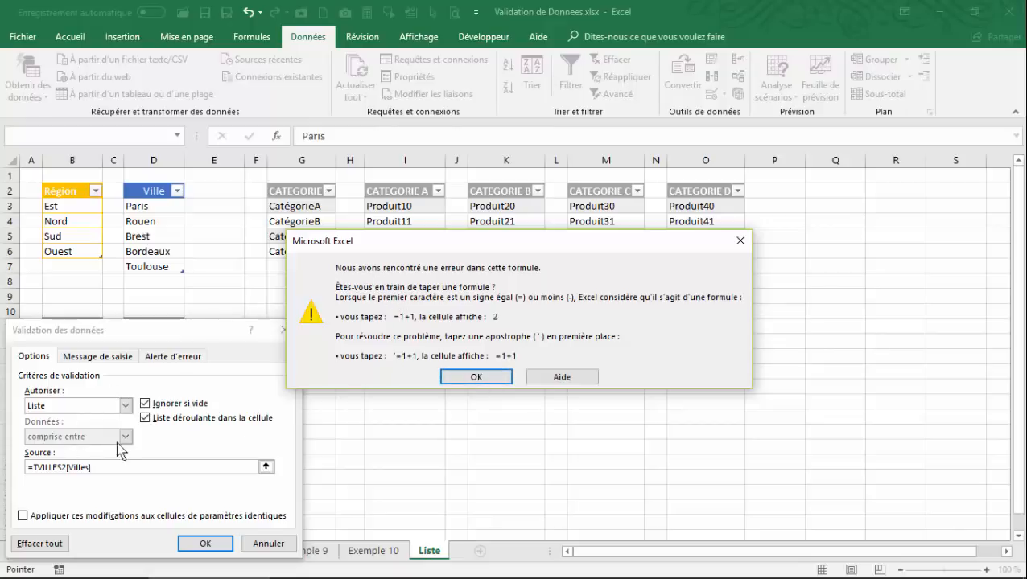
click(467, 378)
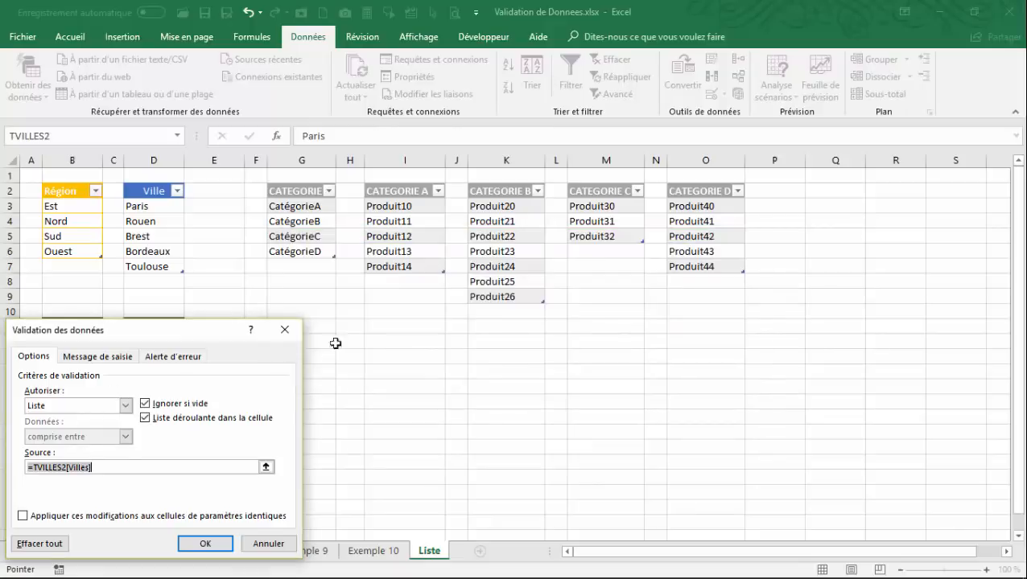
Step: Retry applying the =TVILLES2[Villes] source and leave the validation settings
click(35, 467)
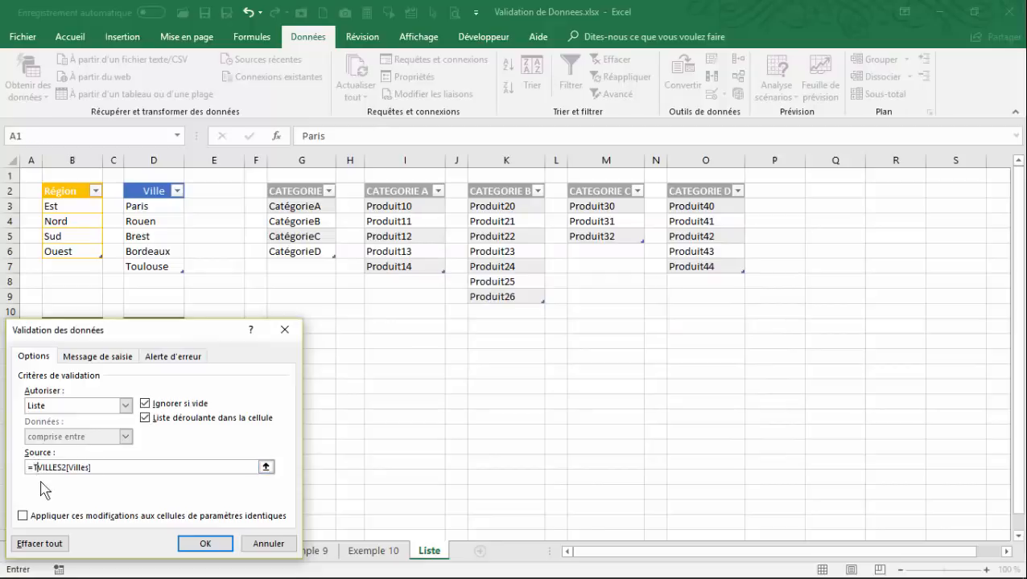
drag(153, 338, 453, 320)
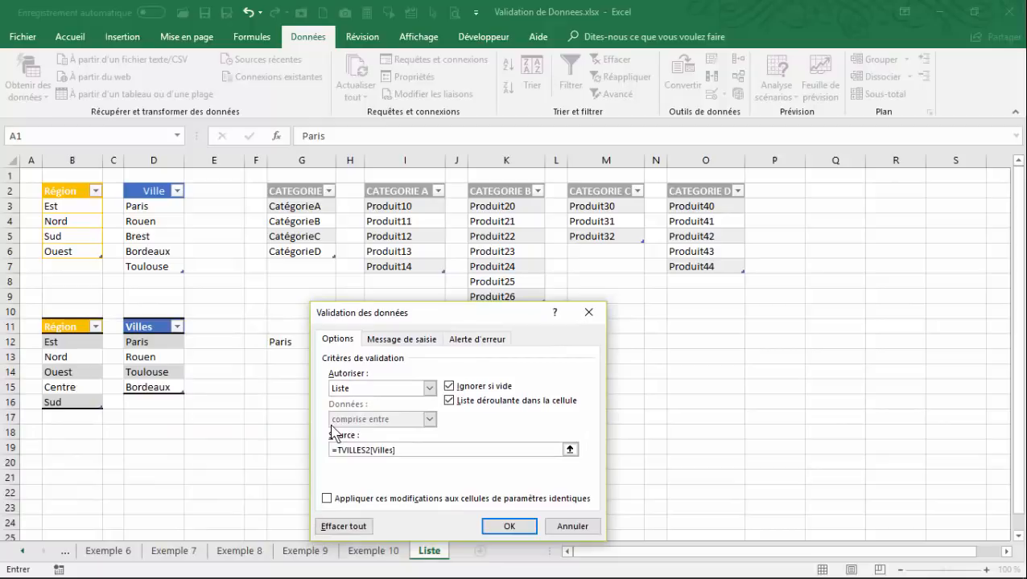
click(510, 526)
click(471, 377)
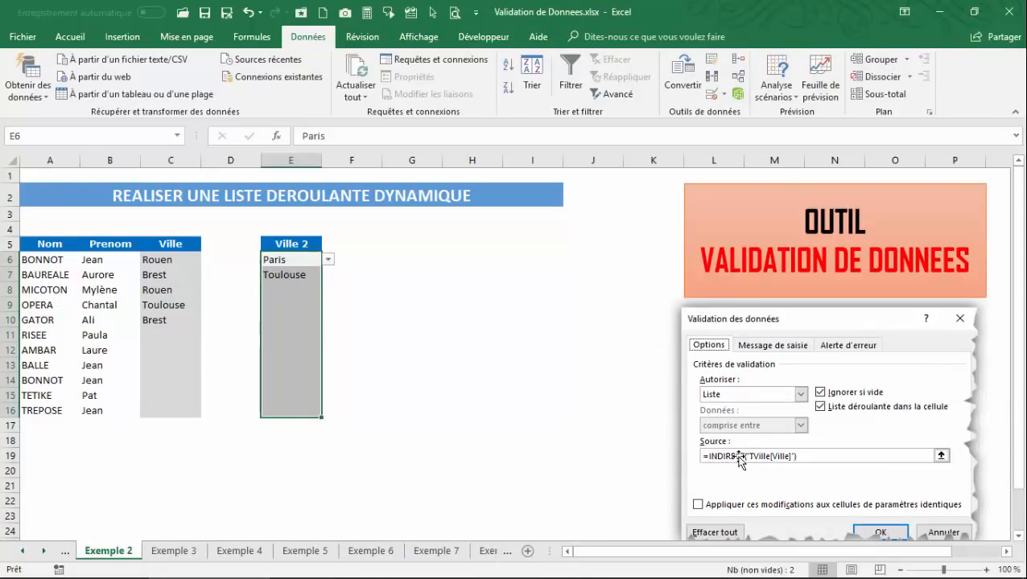
Step: Enter the formula =INDIRECT(E7) in cell H9
click(470, 305)
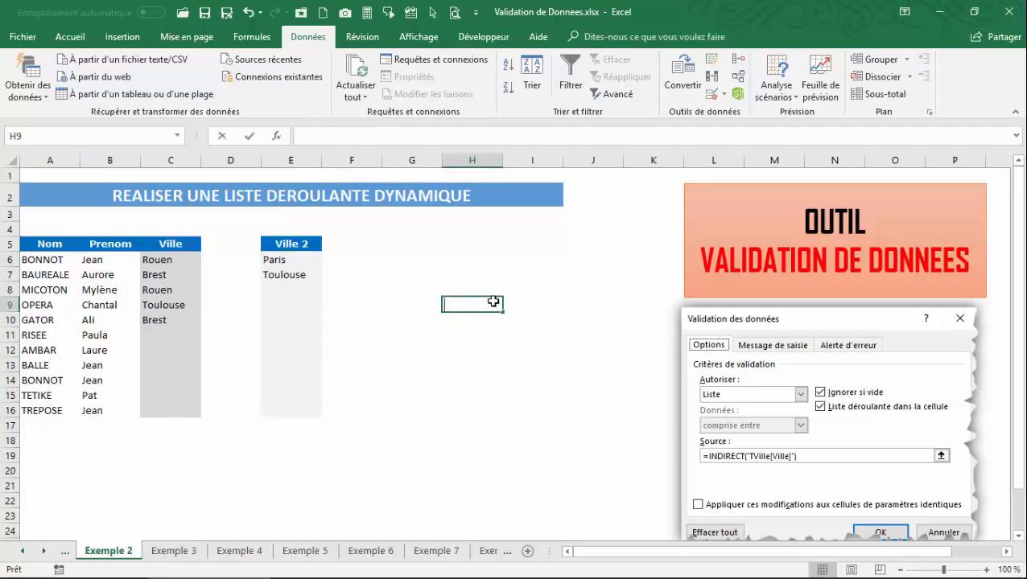
text(=indict)
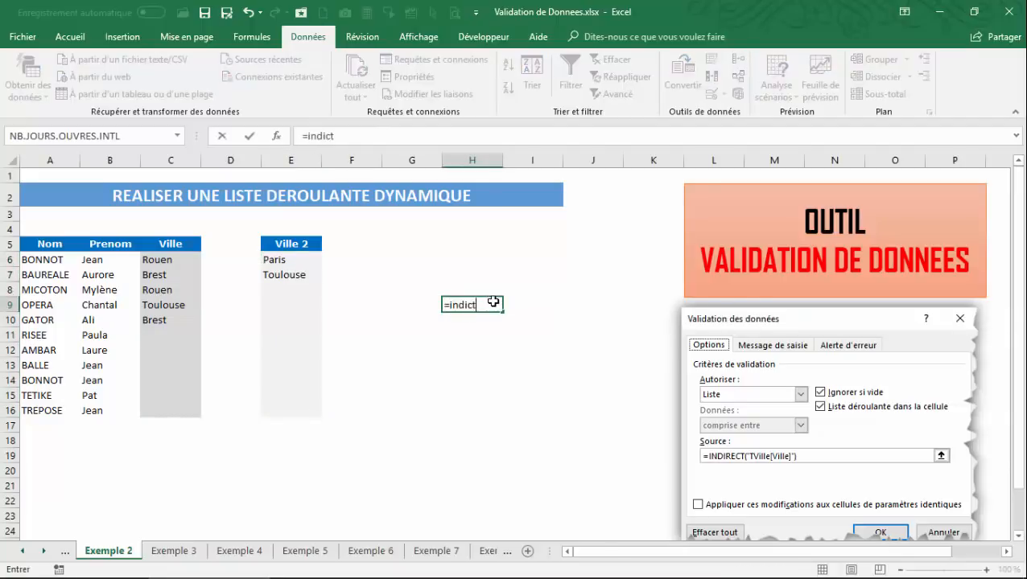
key(BackSpace)
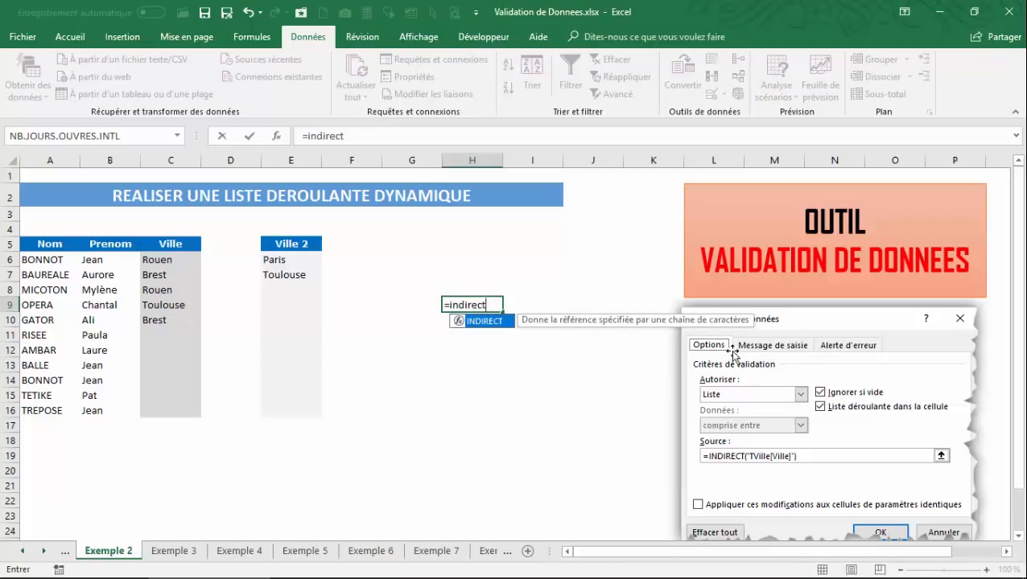
text(()
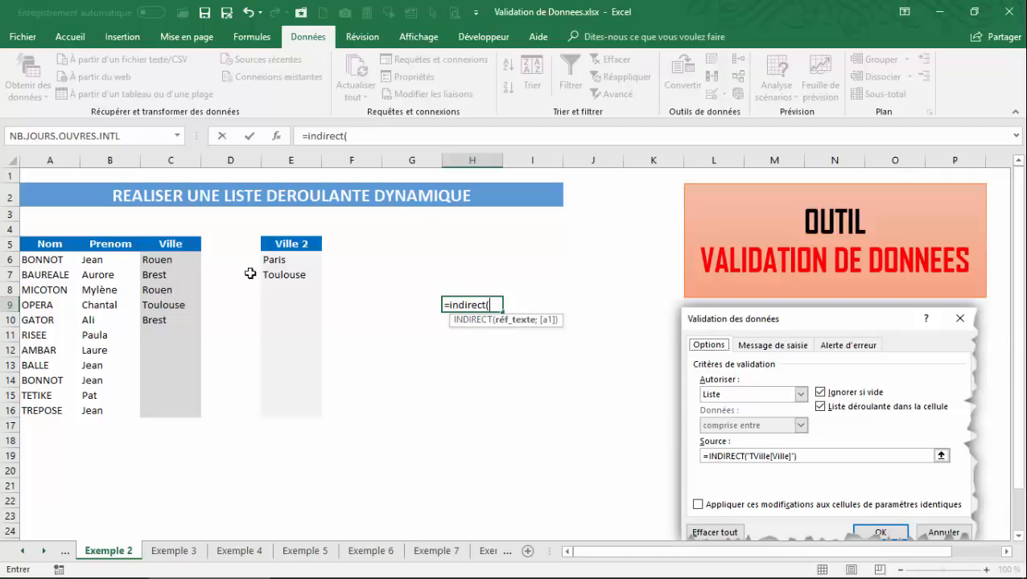
click(277, 274)
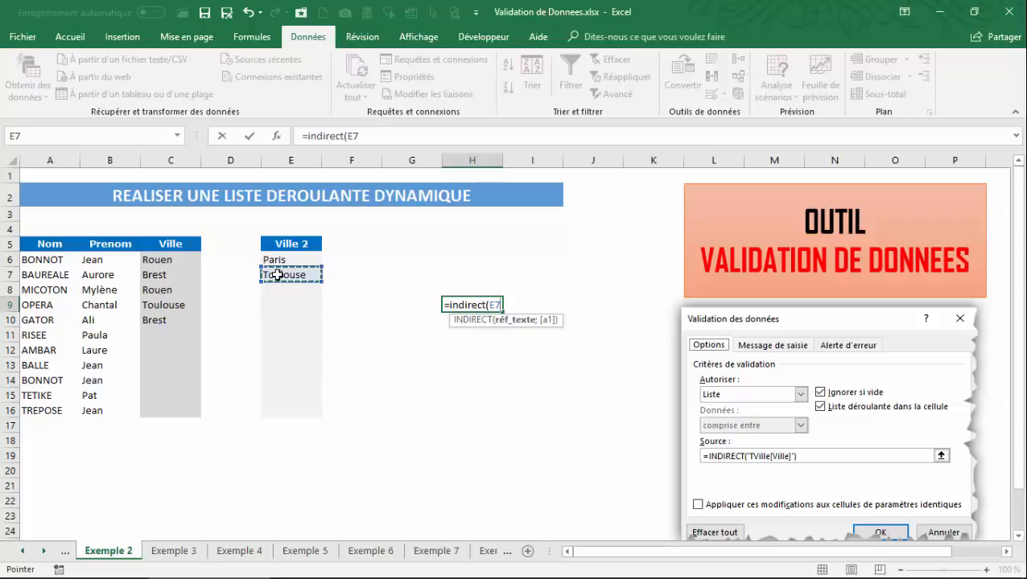
key(Return)
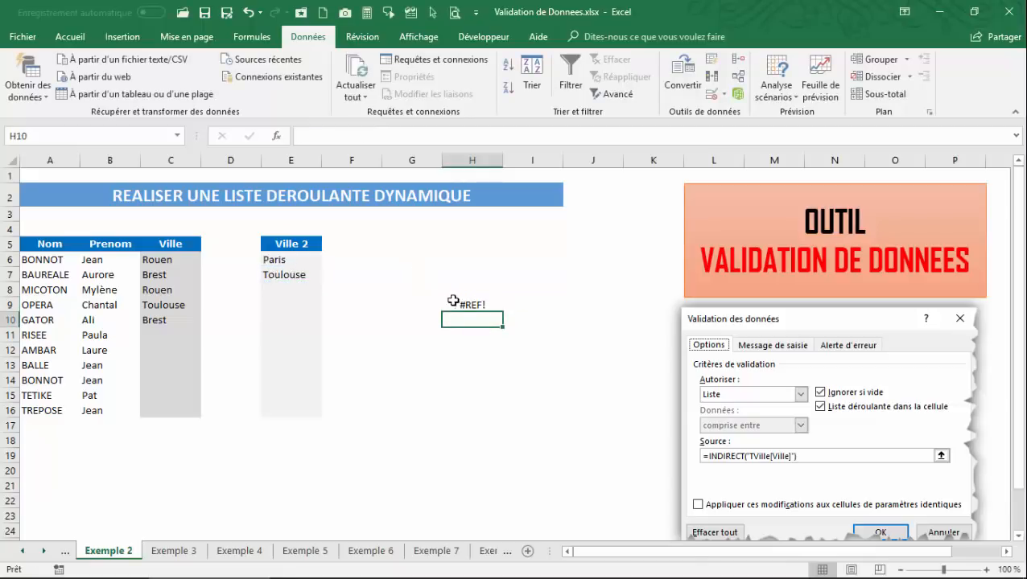
Step: Add the A1-style argument VRAI to the formula in H9, giving =INDIRECT(E7;VRAI)
click(453, 304)
click(367, 137)
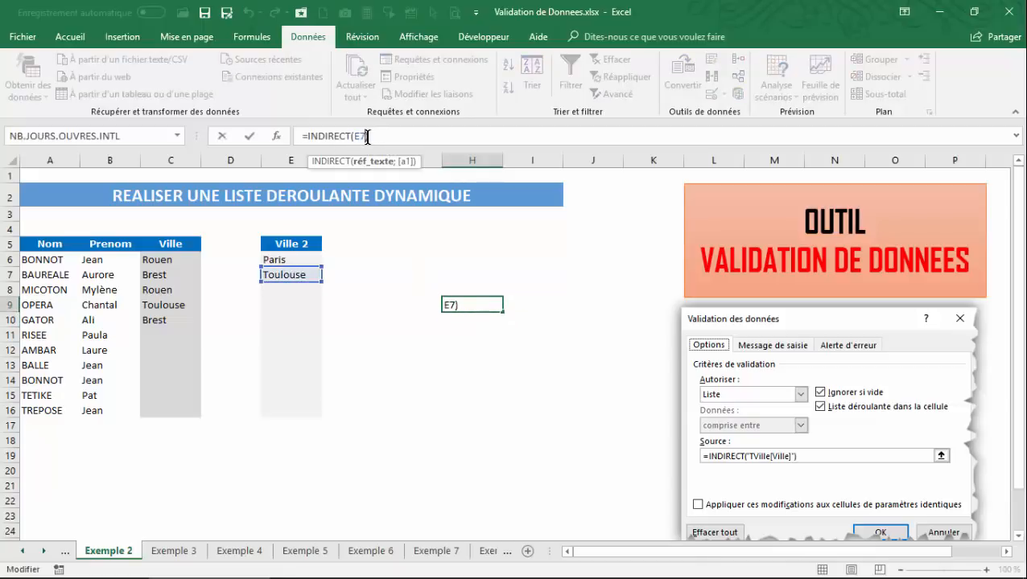
text(,)
text(;)
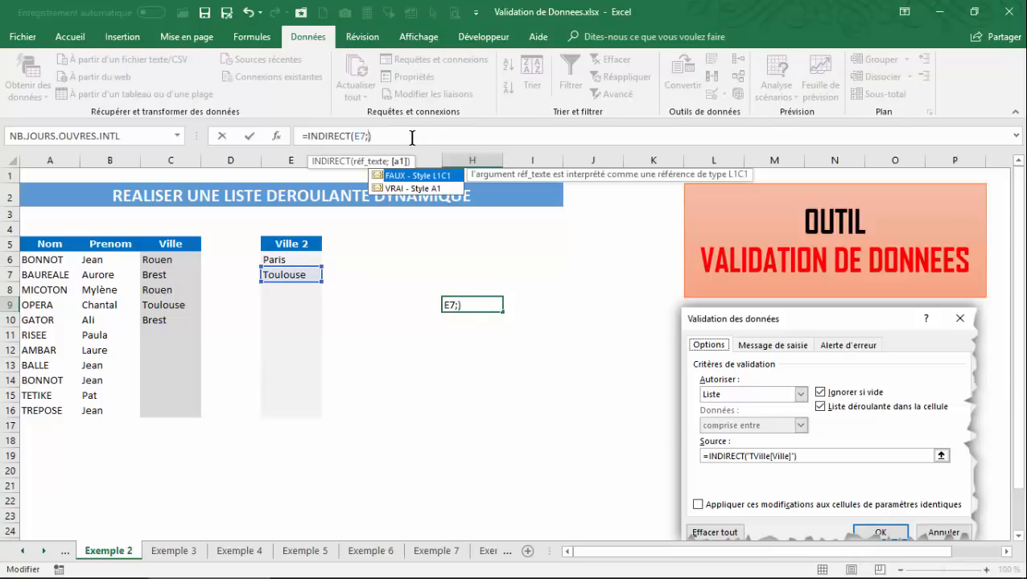
double_click(413, 188)
key(Return)
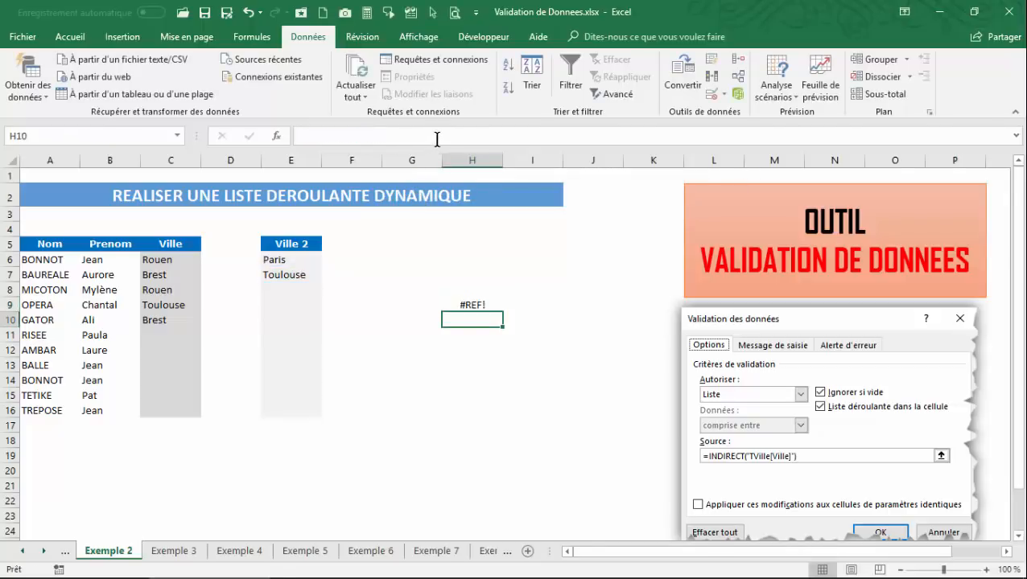
Step: Compare the Ville 2 cells E6 and E7 with the INDIRECT formula in H9, and clear H9
click(284, 278)
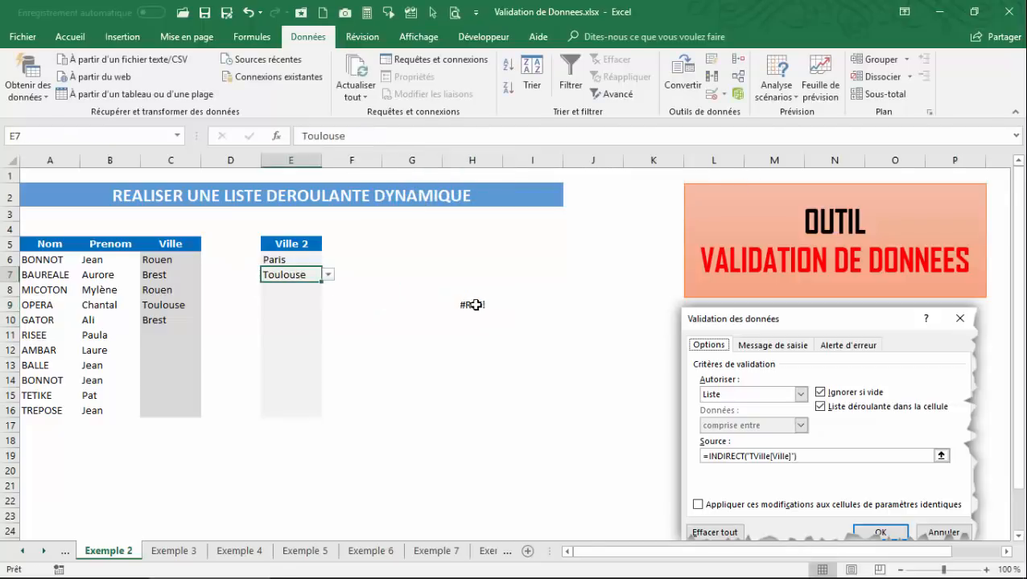
click(471, 304)
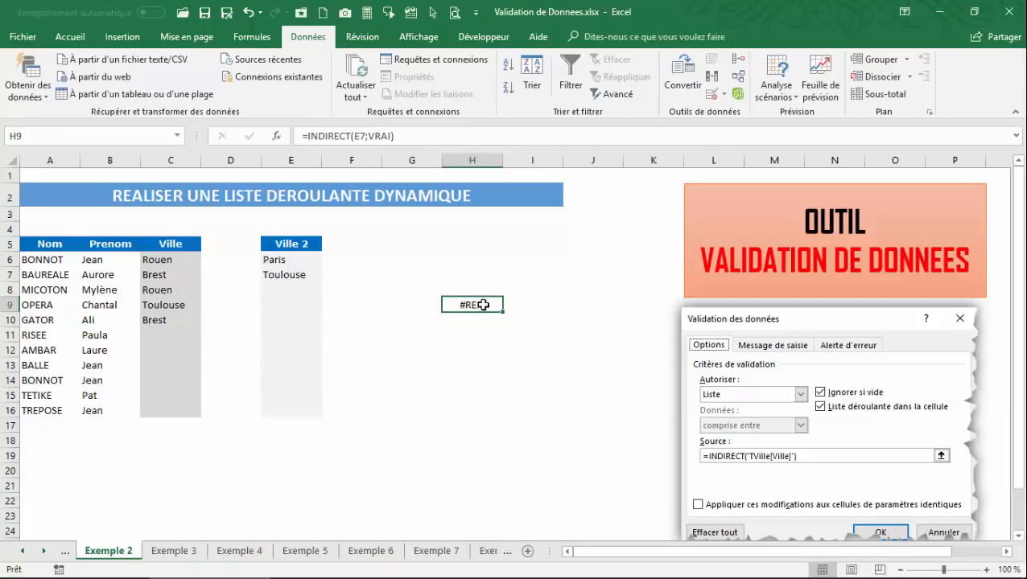
click(299, 275)
click(289, 257)
click(291, 277)
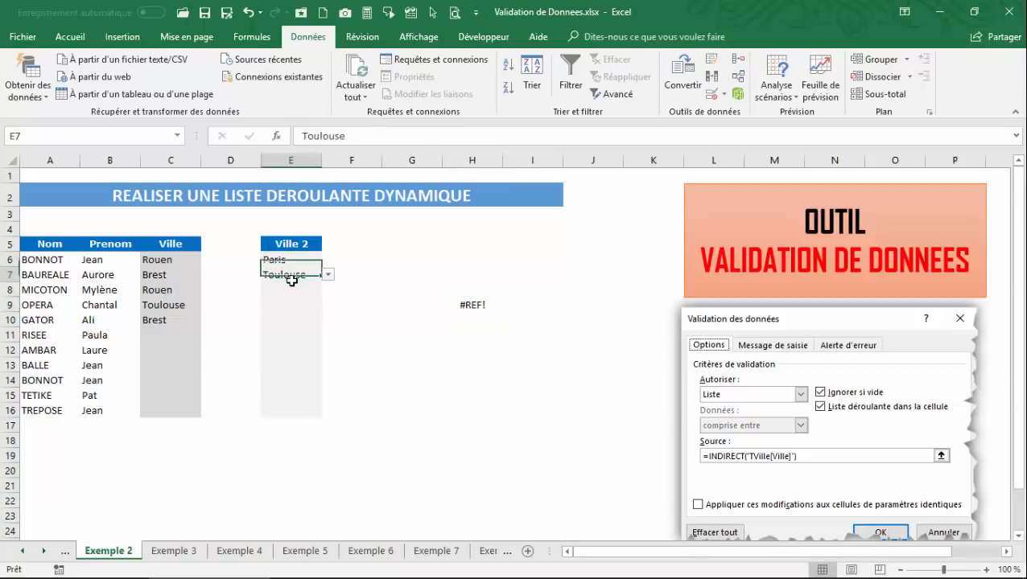
click(290, 261)
drag(285, 262, 288, 276)
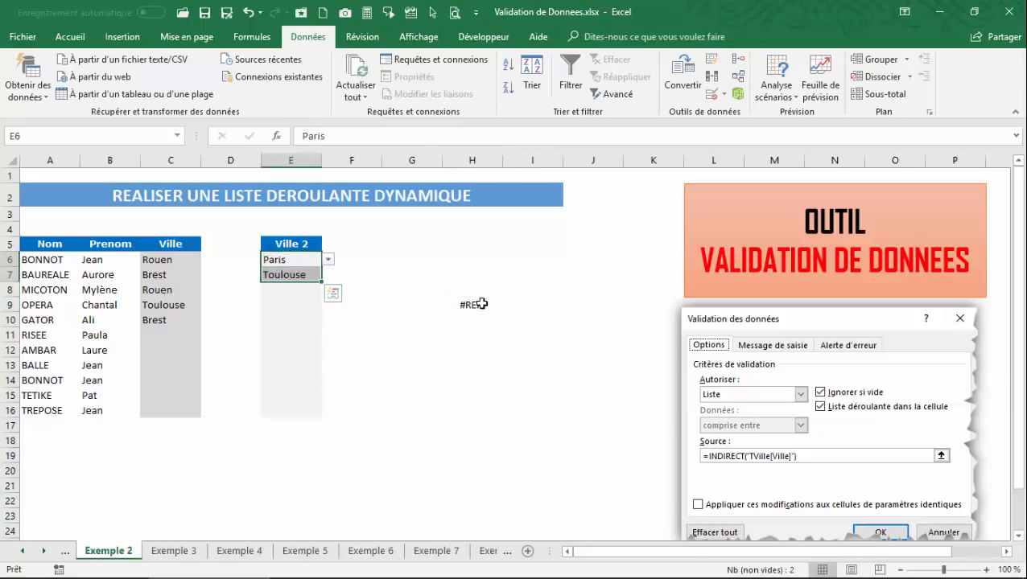
click(481, 303)
key(Delete)
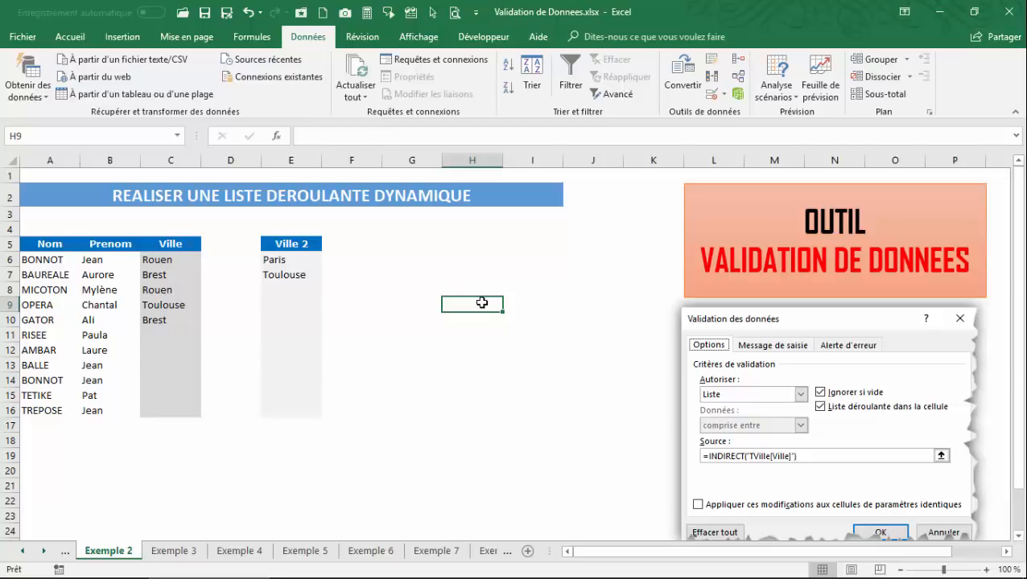
Step: Enter the cell address A1 as text in cell H6
click(485, 276)
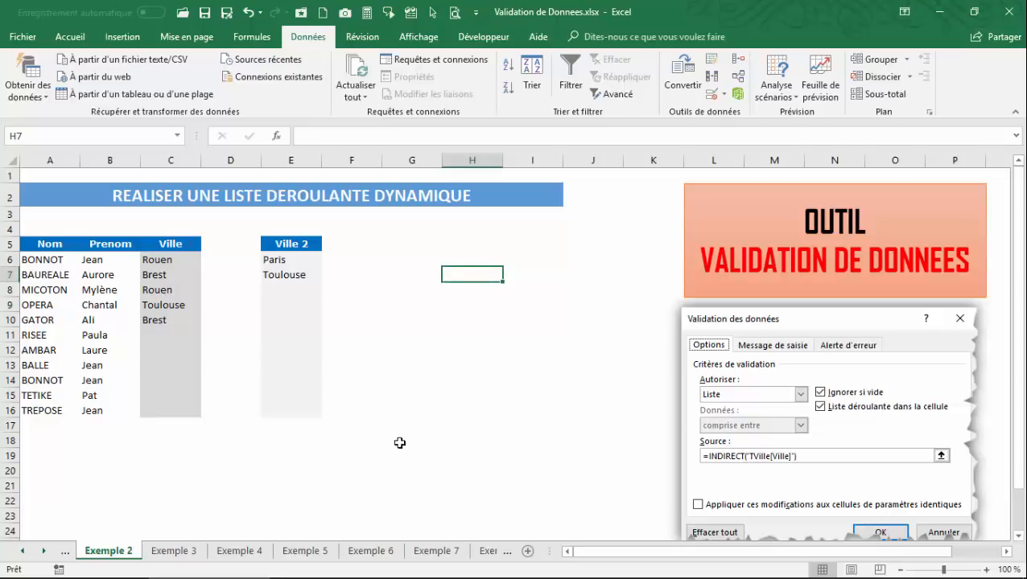
click(456, 300)
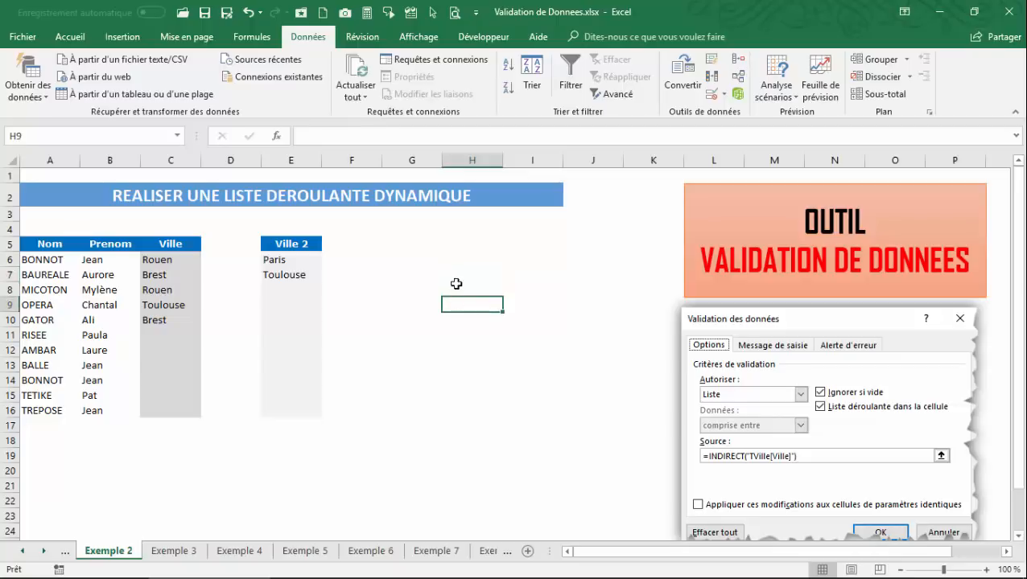
click(478, 255)
text(A)
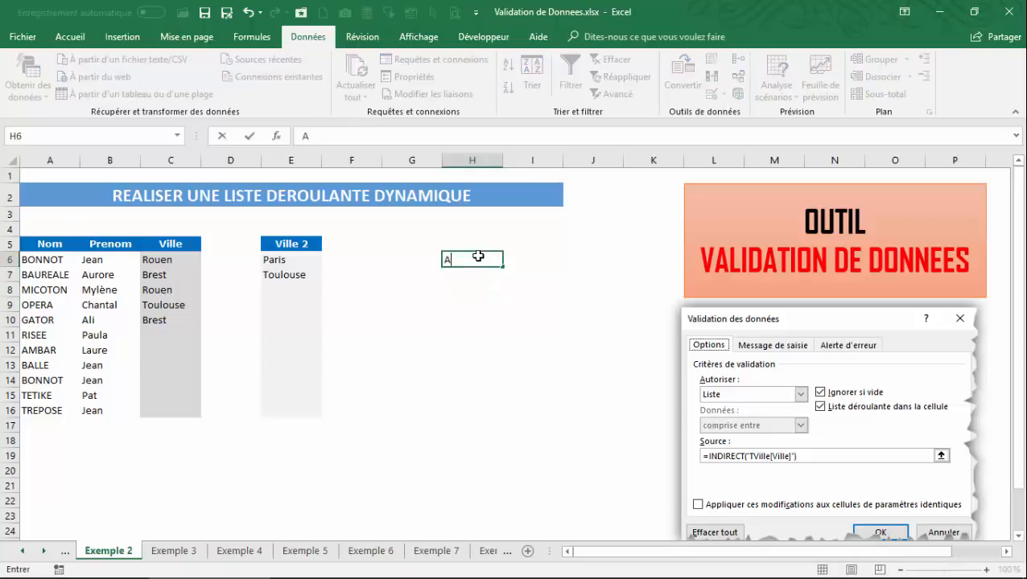
key(Up)
key(Right)
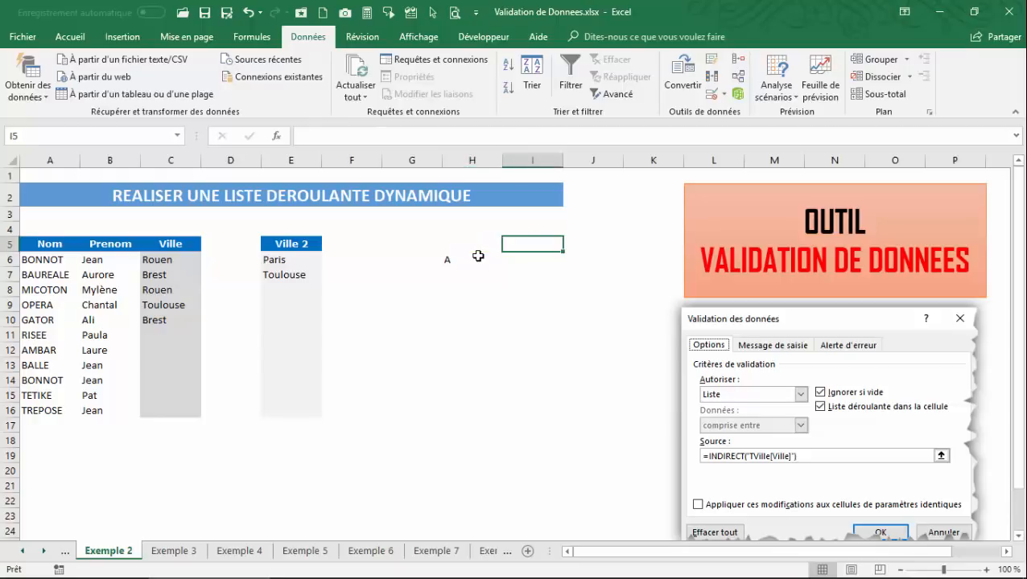
key(Down)
key(Left)
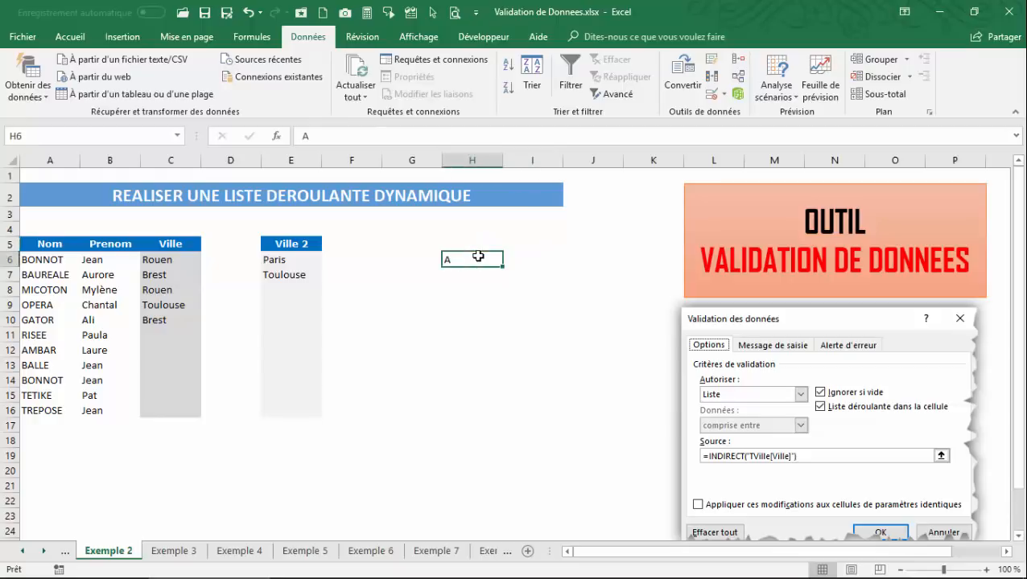
text(A1)
key(Return)
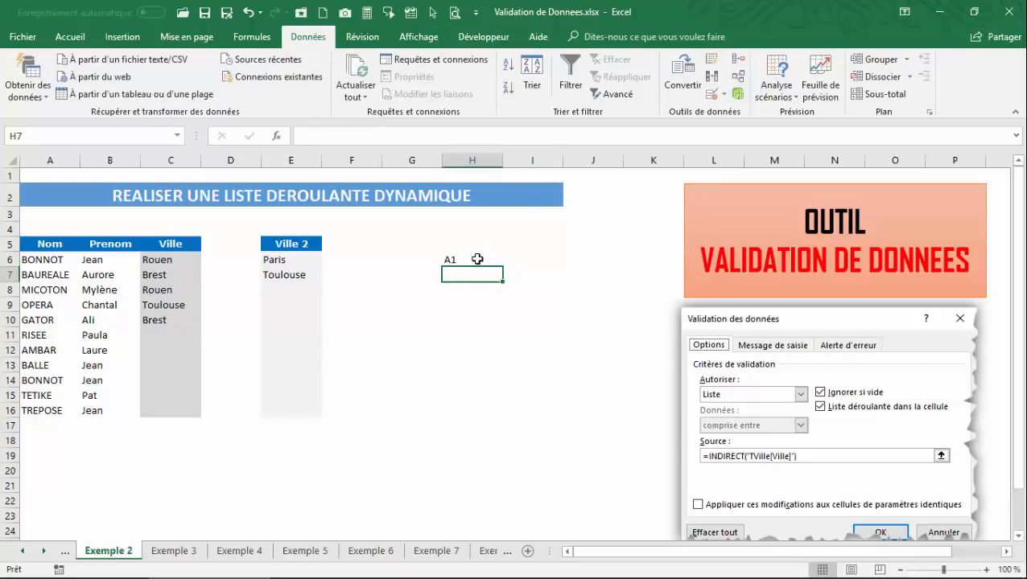
Step: Enter the address of the cell containing Toulouse, E7, as text in cell G6
click(286, 259)
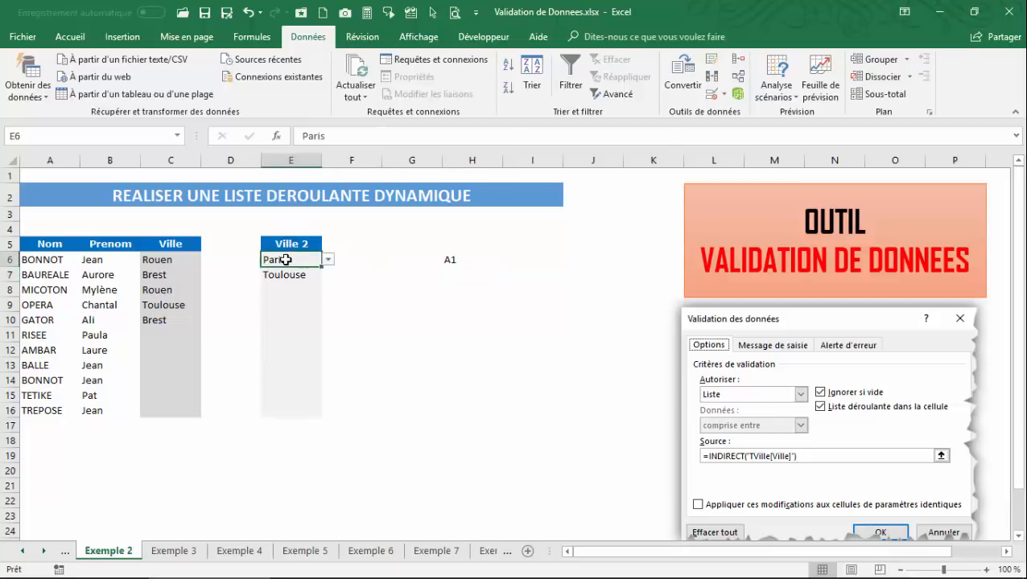
click(437, 259)
click(288, 275)
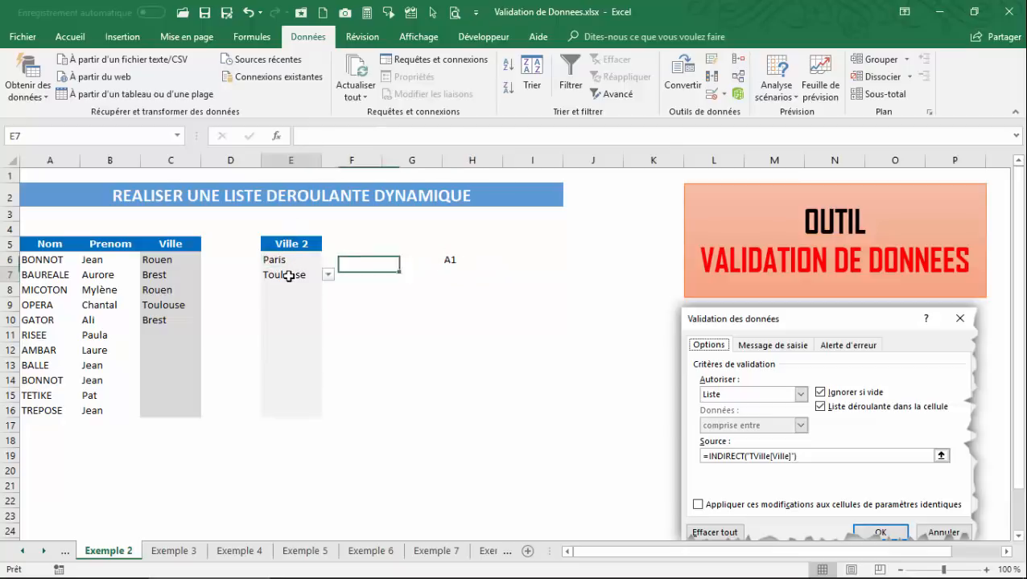
drag(439, 266, 448, 260)
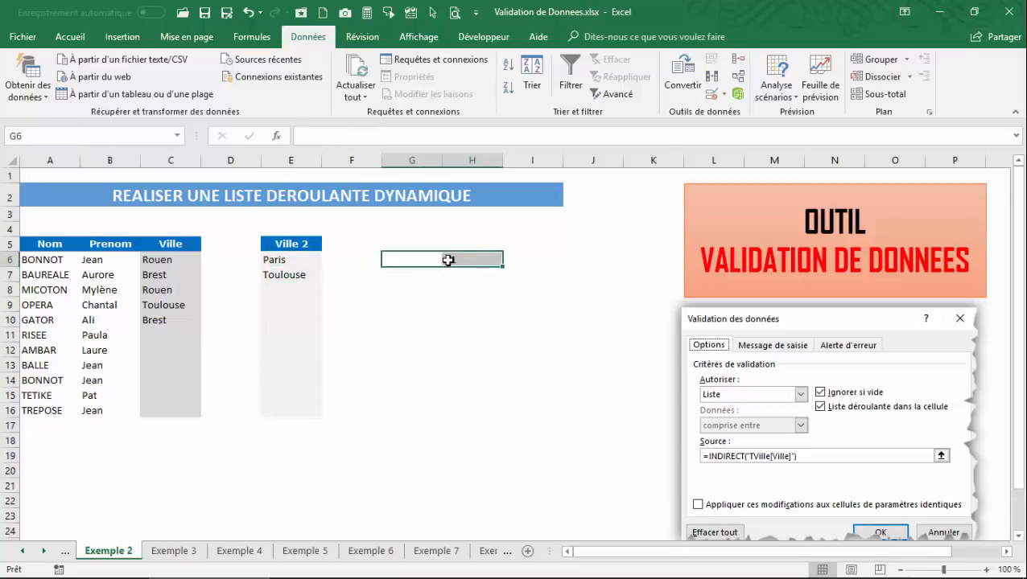
text(E7)
key(Return)
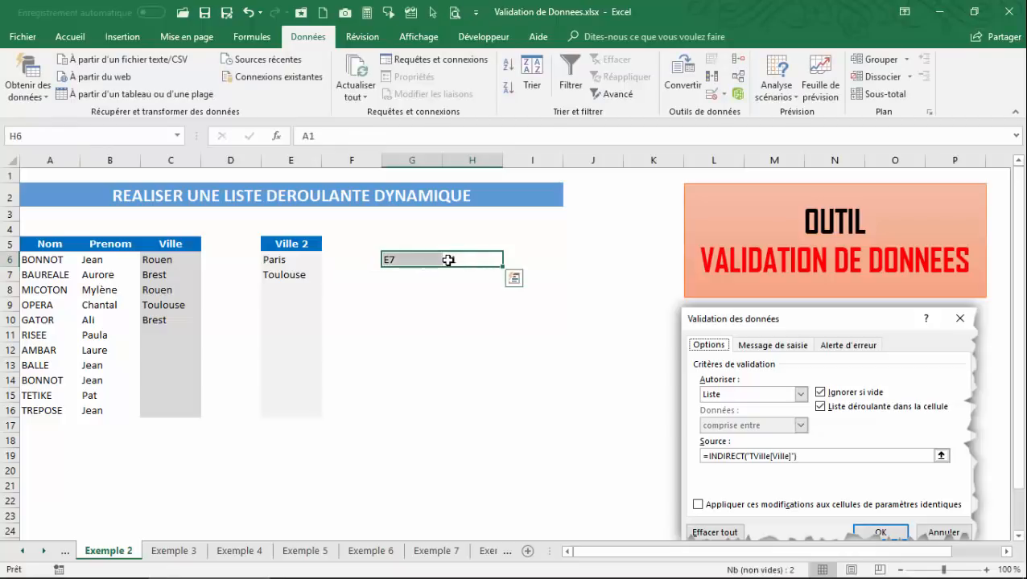
Step: Clear the A1 text from cell H6
click(445, 285)
click(440, 263)
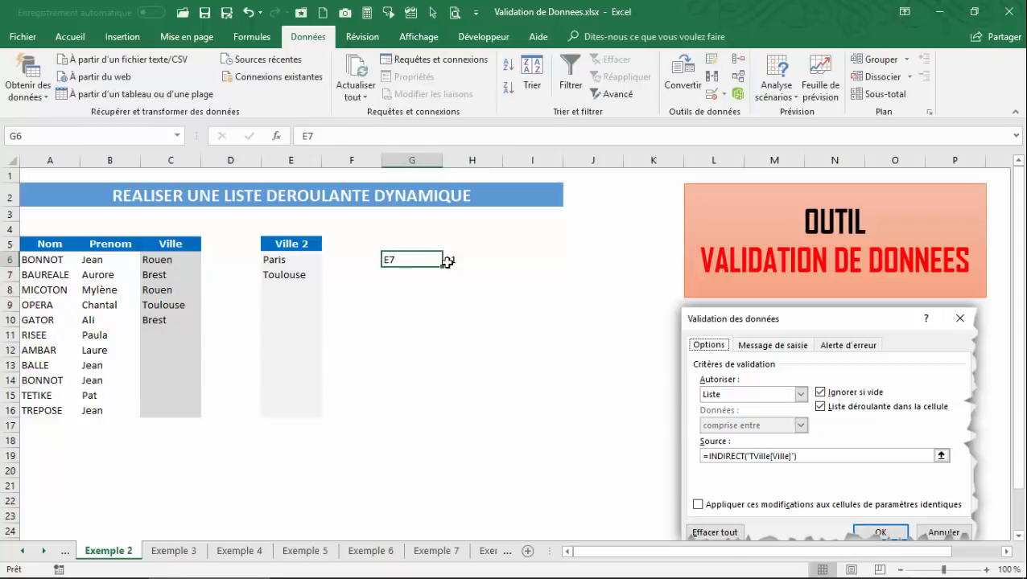
click(465, 264)
key(Delete)
Step: Enter the formula =INDIRECT(G6) in cell G10 and check the cell it points to
click(426, 316)
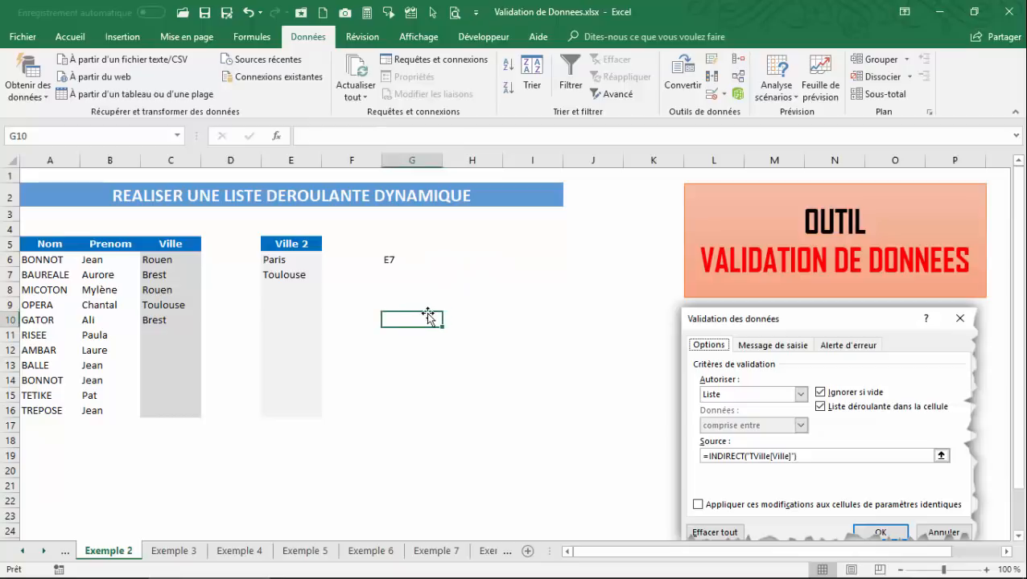
text(=in)
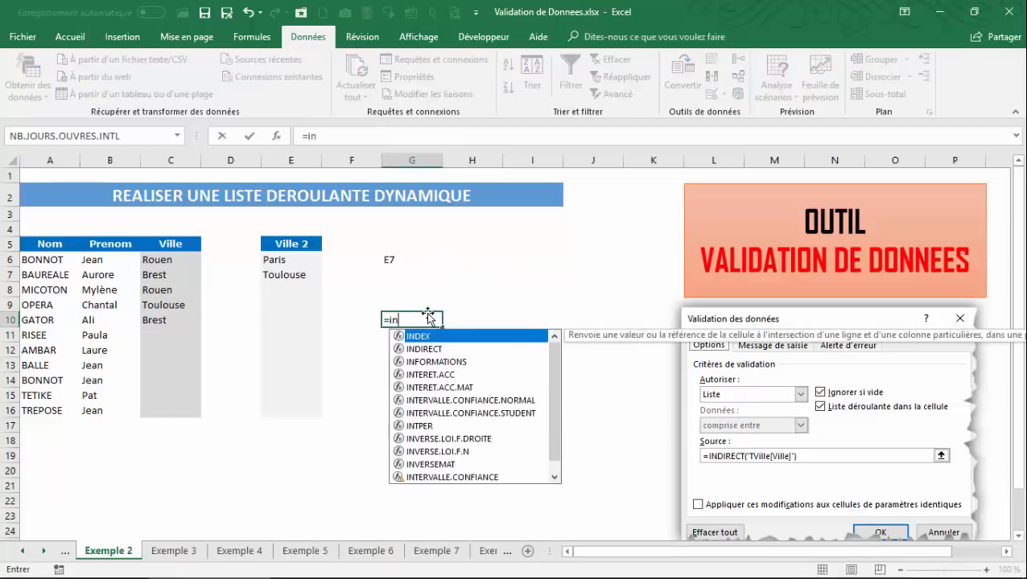
double_click(423, 352)
click(389, 260)
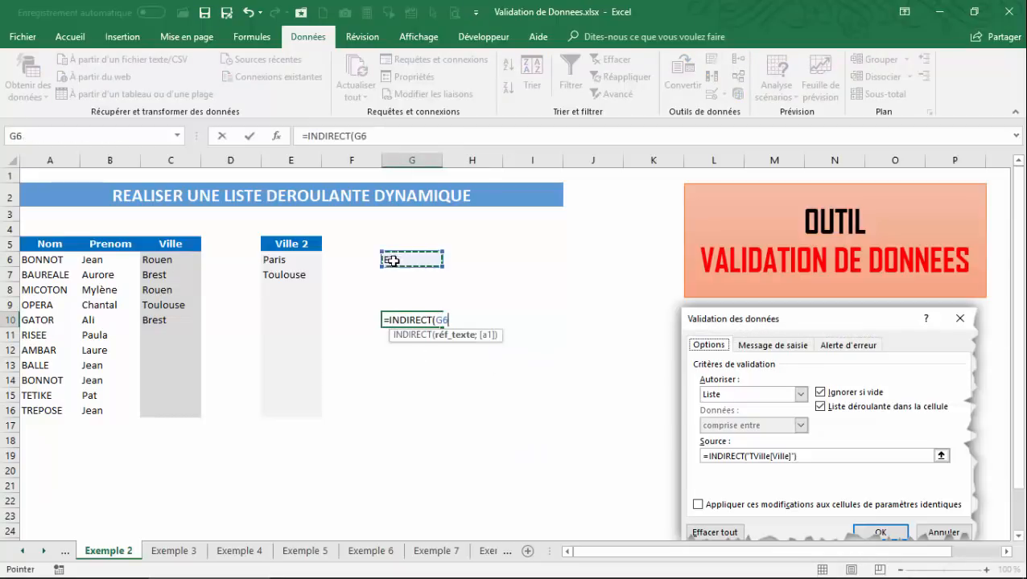
key(Return)
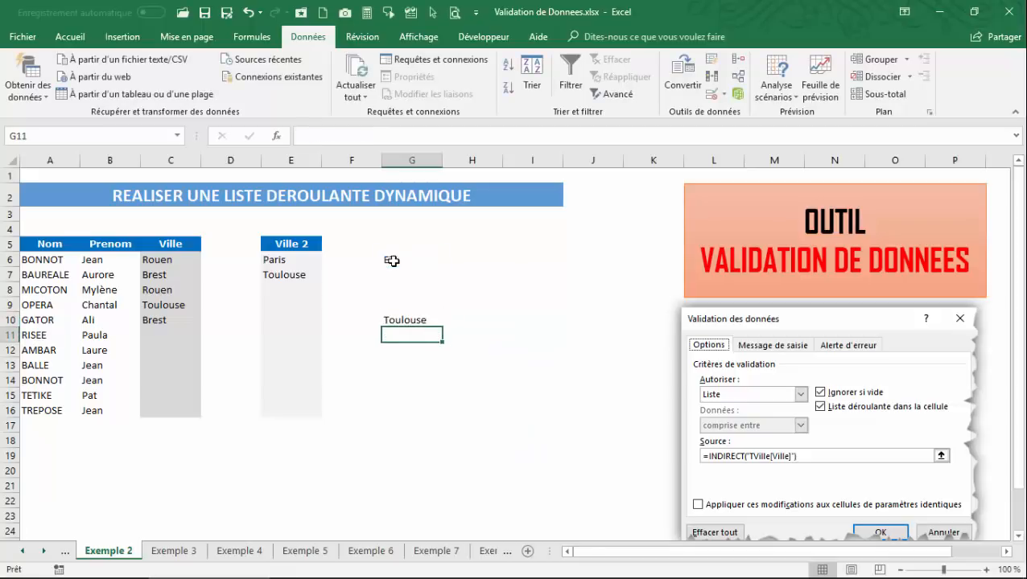
click(401, 320)
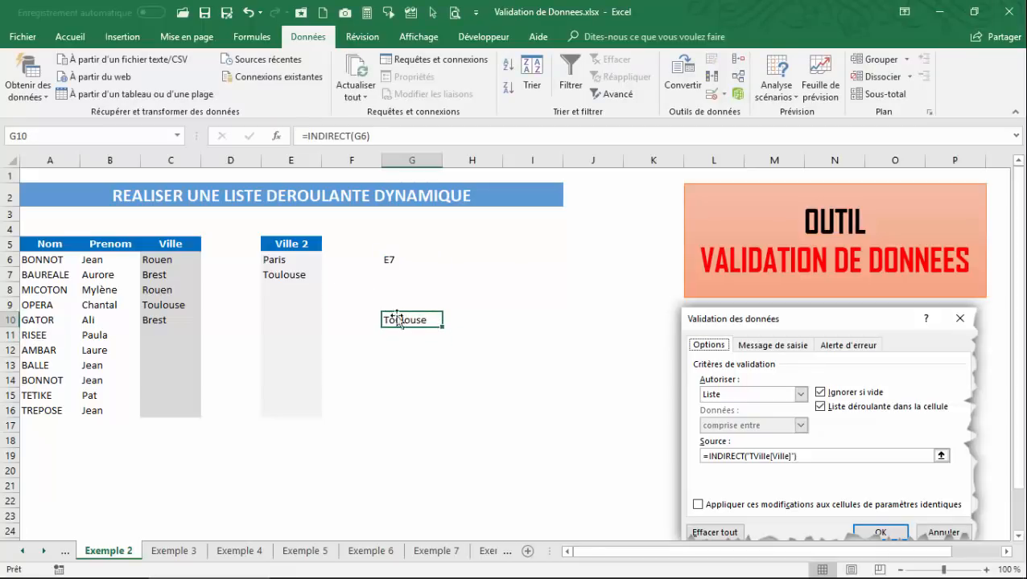
Step: Change the address text in cell G6 to E6 and check the INDIRECT formula in G10
click(383, 264)
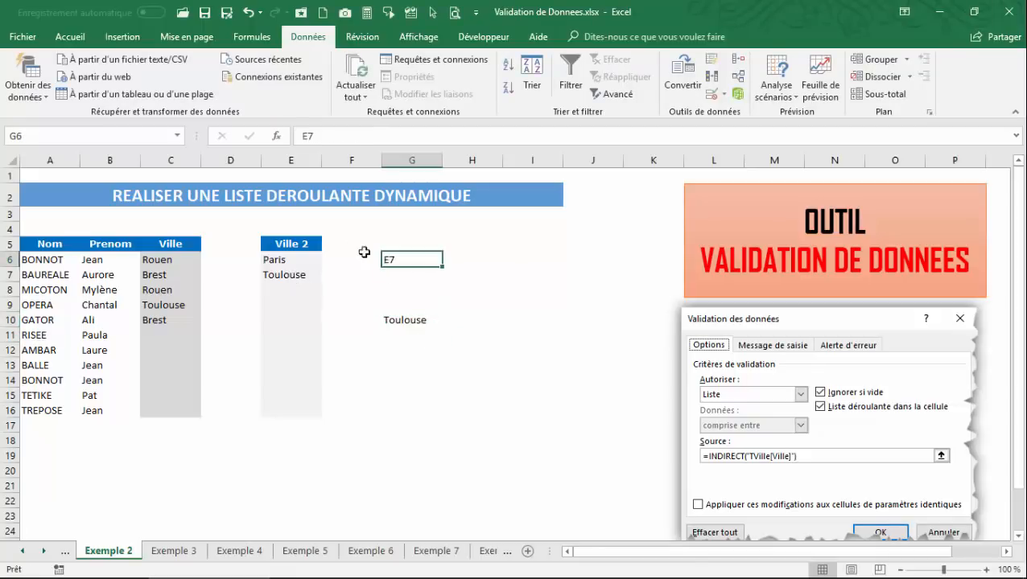
double_click(313, 135)
text(E6)
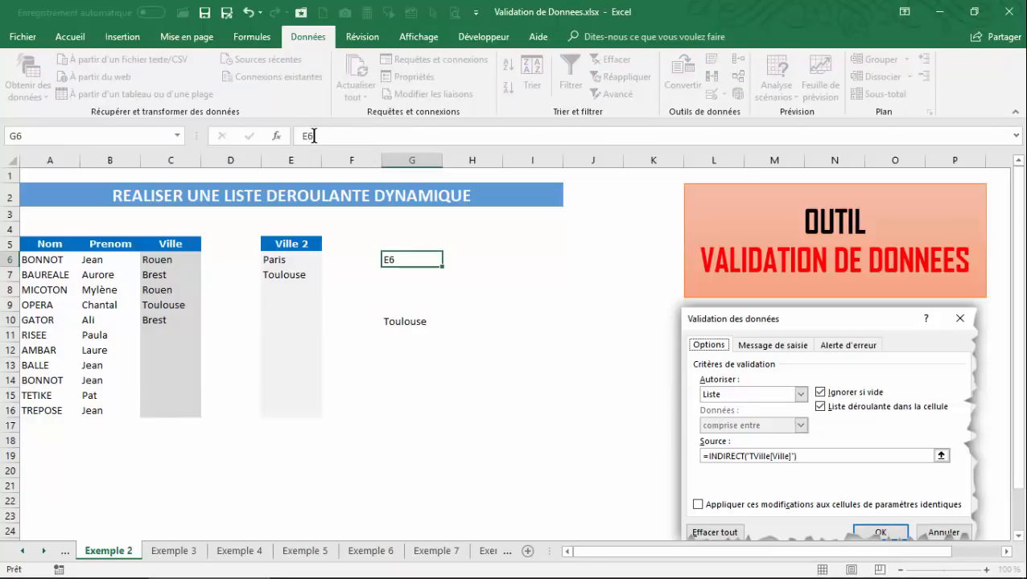
key(Return)
click(410, 322)
Step: Change the address text in cell G6 to E5 and look at the INDIRECT formula in G10 again
drag(398, 261, 391, 245)
click(349, 136)
text(5)
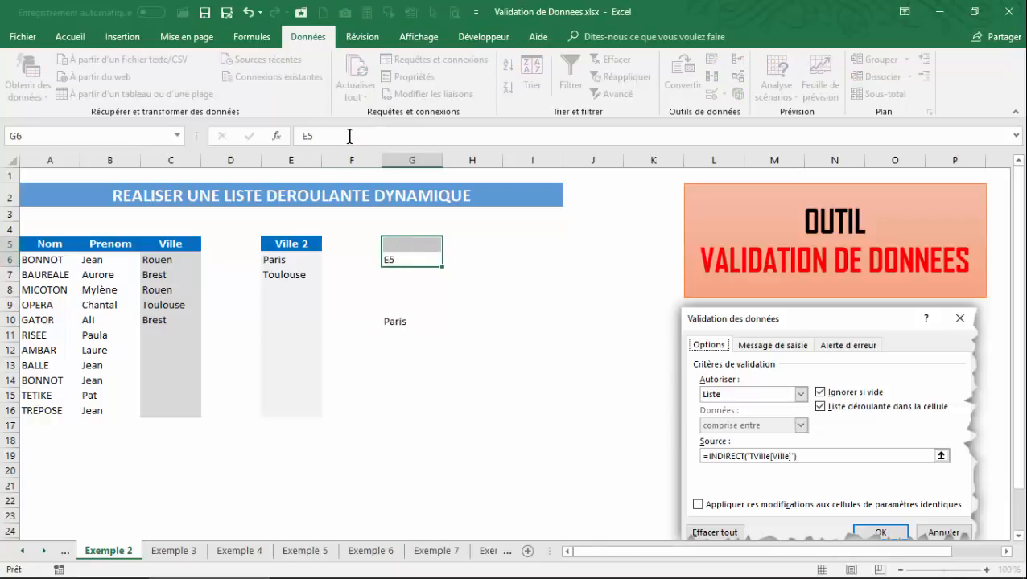
key(Return)
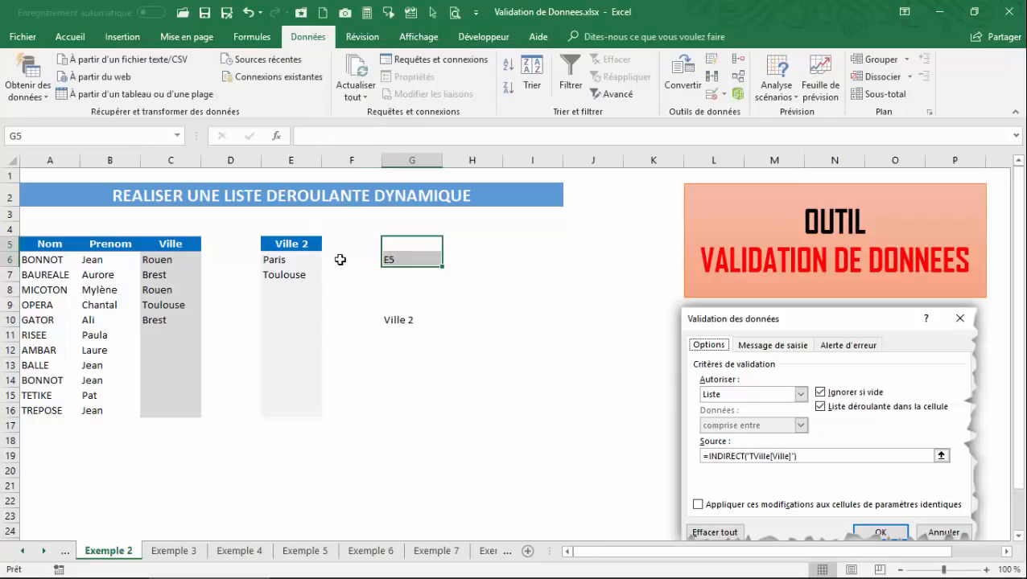
click(403, 320)
Step: Clear the INDIRECT example from cells G6 to G10
click(410, 261)
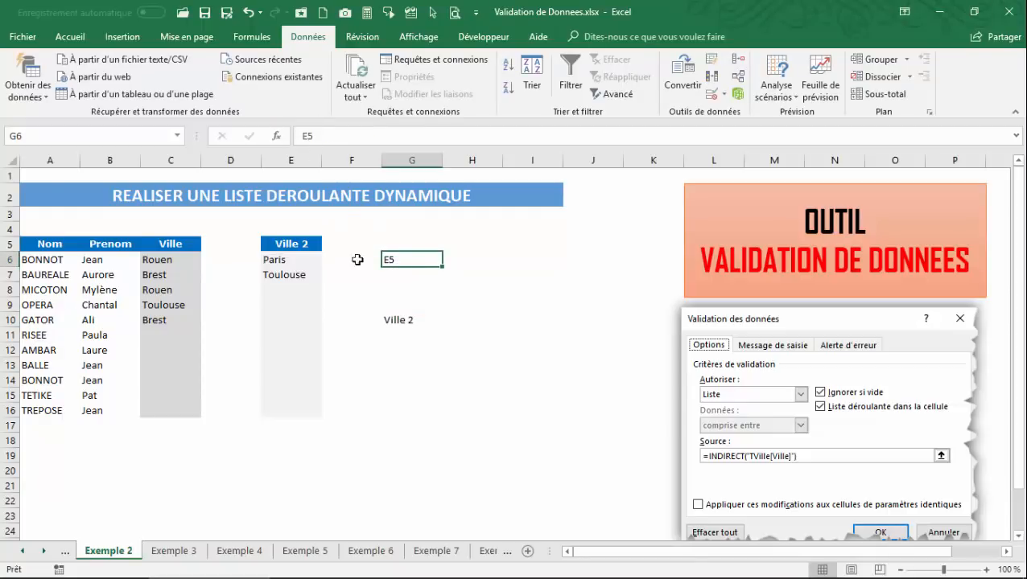
drag(392, 261, 403, 321)
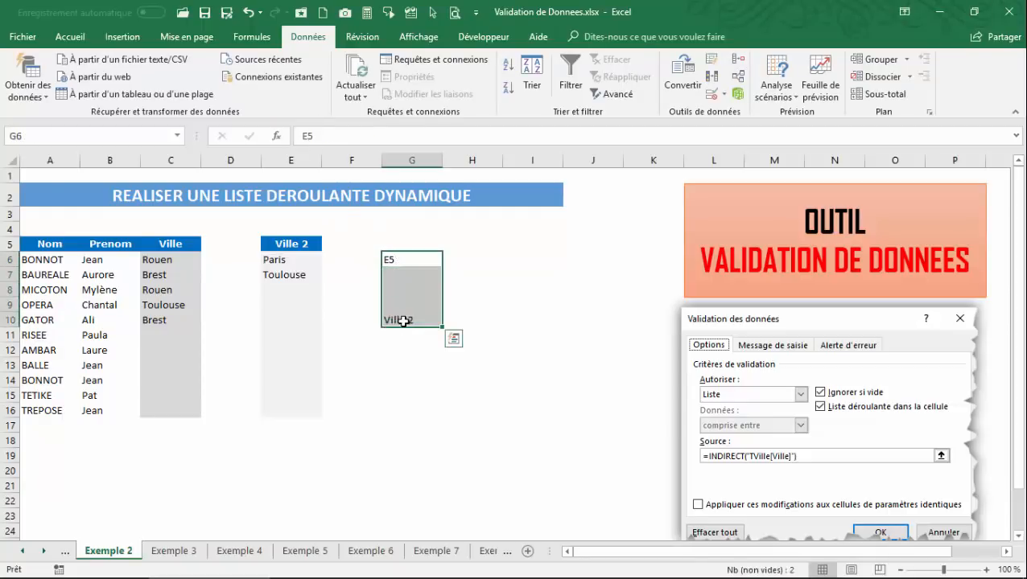
key(Delete)
Step: Edit the data validation of the Ville 2 cells E6:E16, setting the list source to =TVILLES2[Villes]
drag(285, 259, 292, 410)
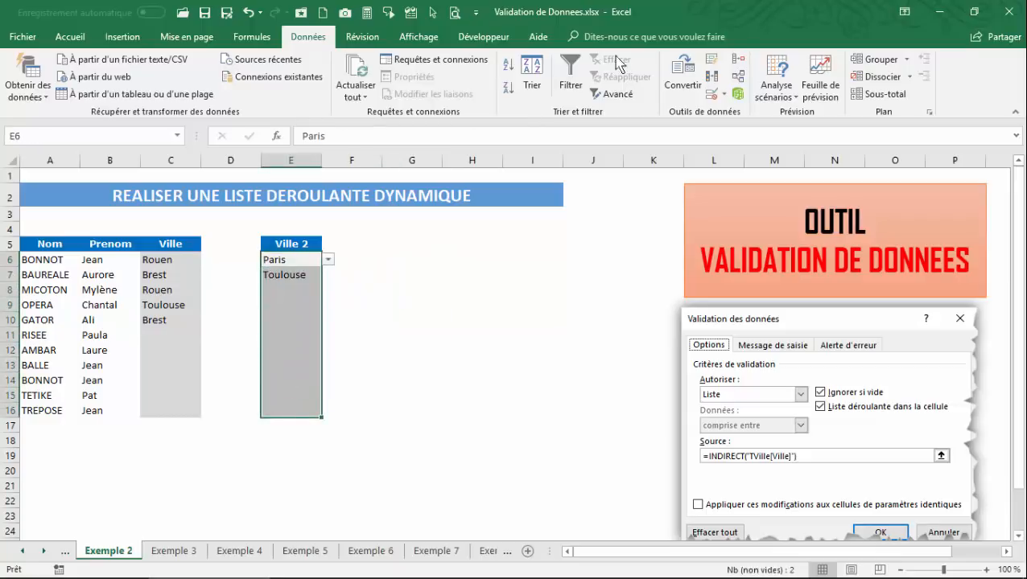
click(711, 94)
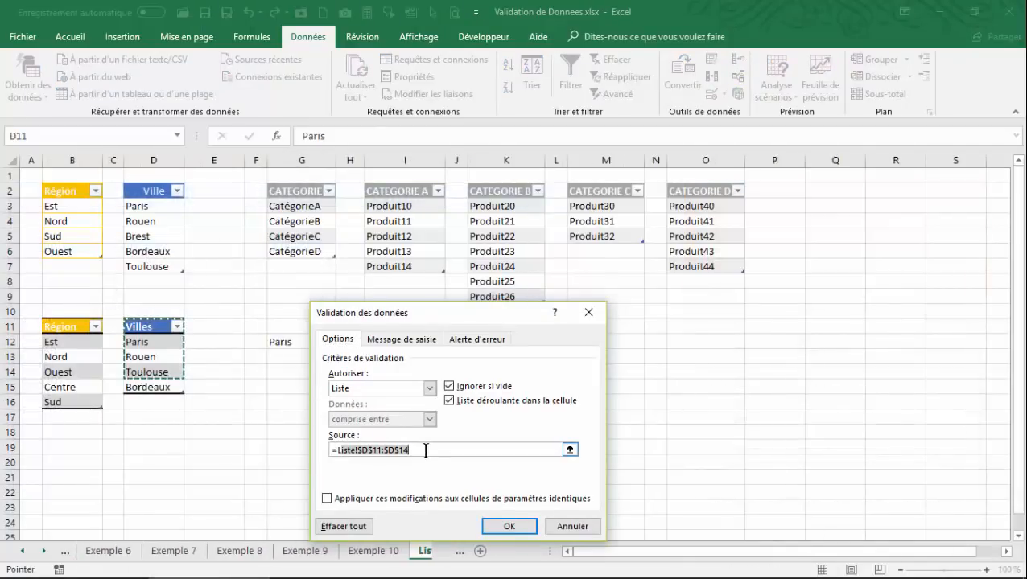
text(=L)
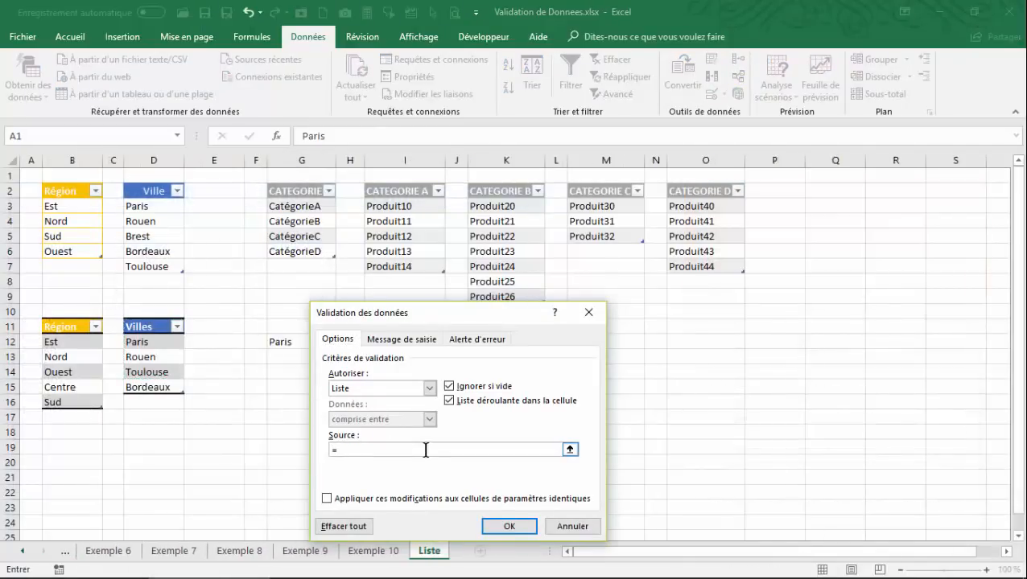
text(TVILLES2[Villes])
Step: Wrap the TVILLES2[Villes] source in the INDIRECT function and try to apply the validation
click(337, 450)
text(indirect()
click(449, 451)
text())
key(Return)
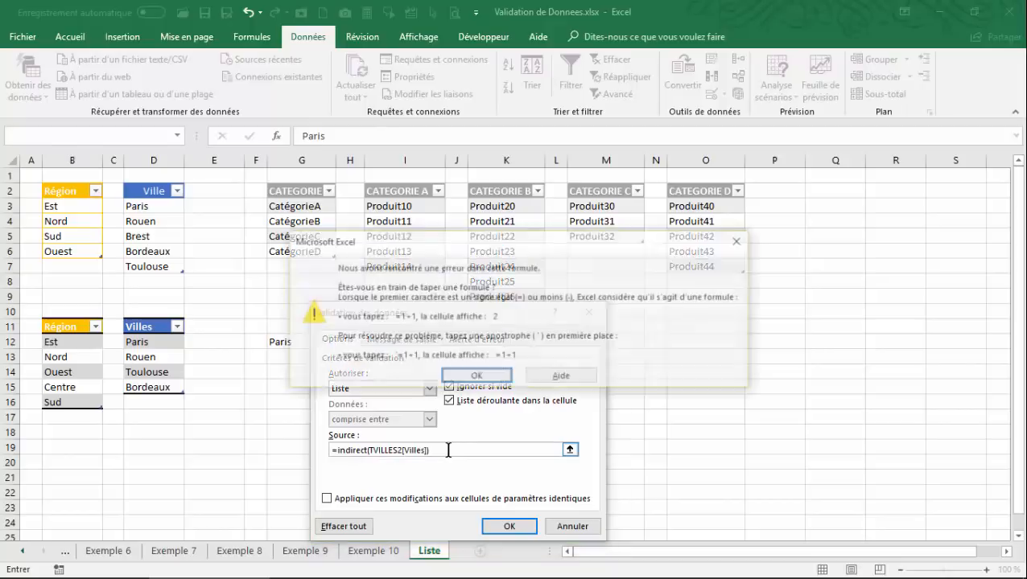
click(475, 377)
Step: Enclose TVILLES2[Villes] in quotation marks inside the INDIRECT source and apply the validation
click(371, 451)
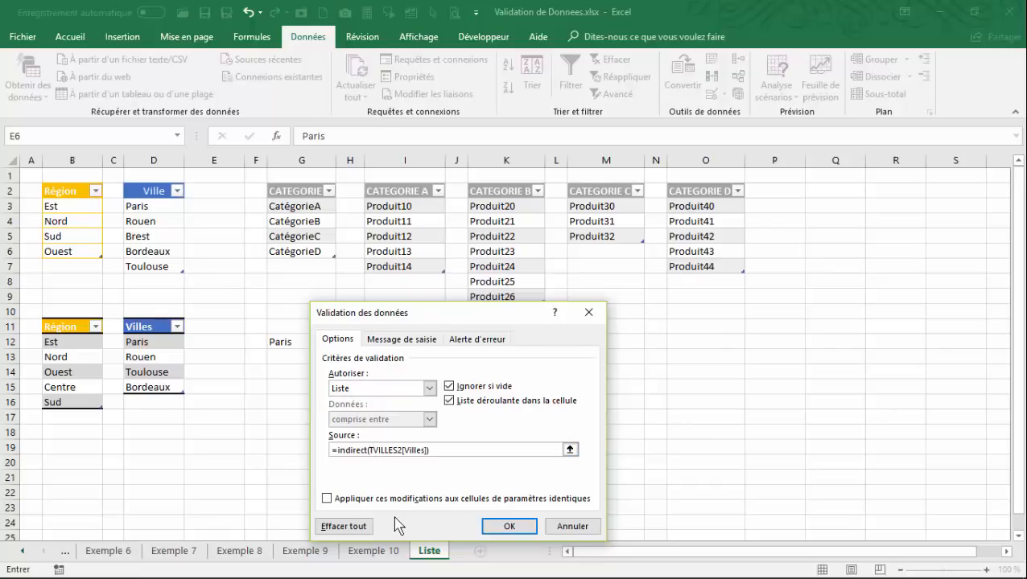
text(')
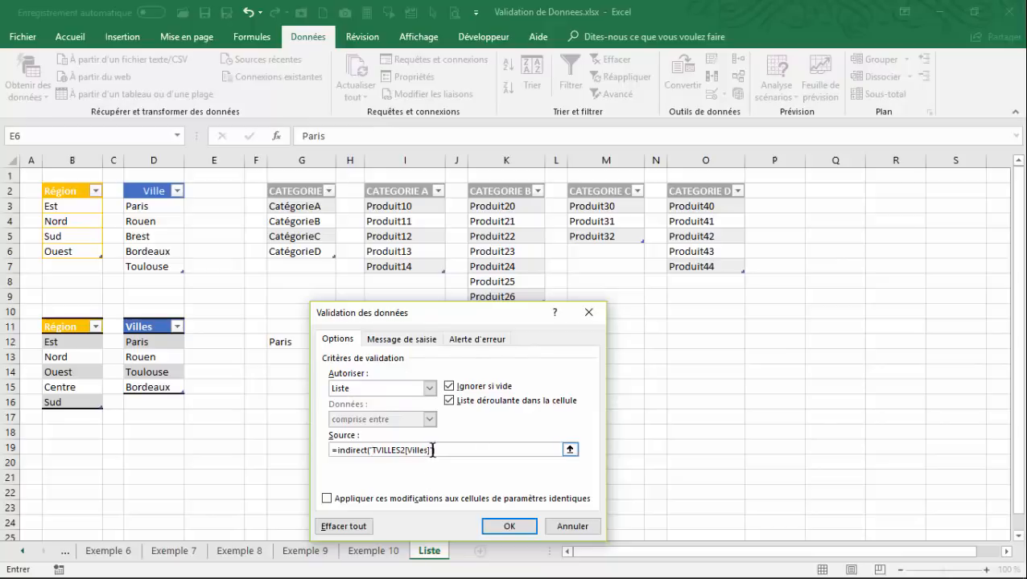
drag(502, 316, 519, 232)
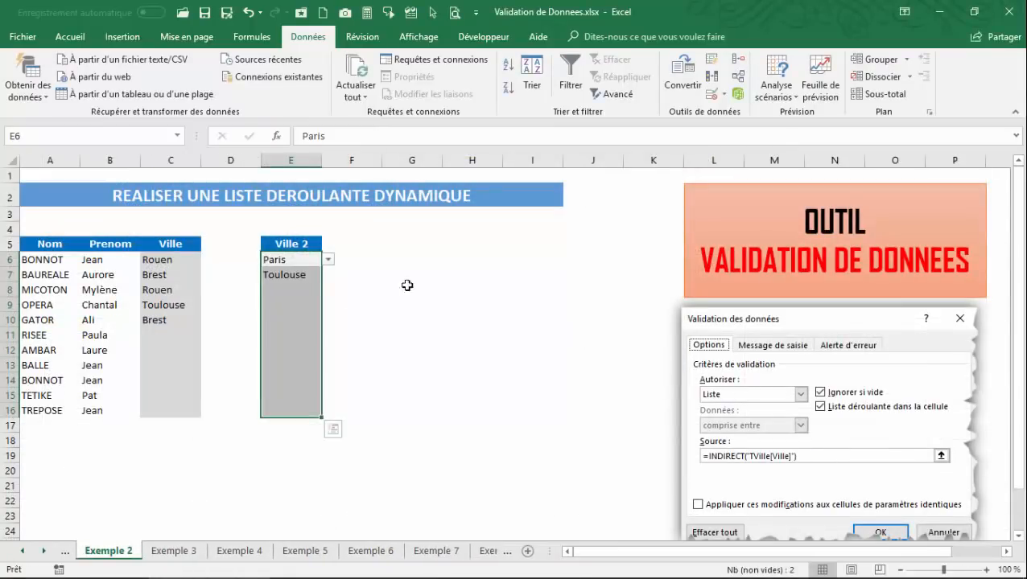
Step: Use the Ville 2 drop-down lists to choose Bordeaux in E7, Paris in E9 and Toulouse in E8
click(286, 290)
click(284, 320)
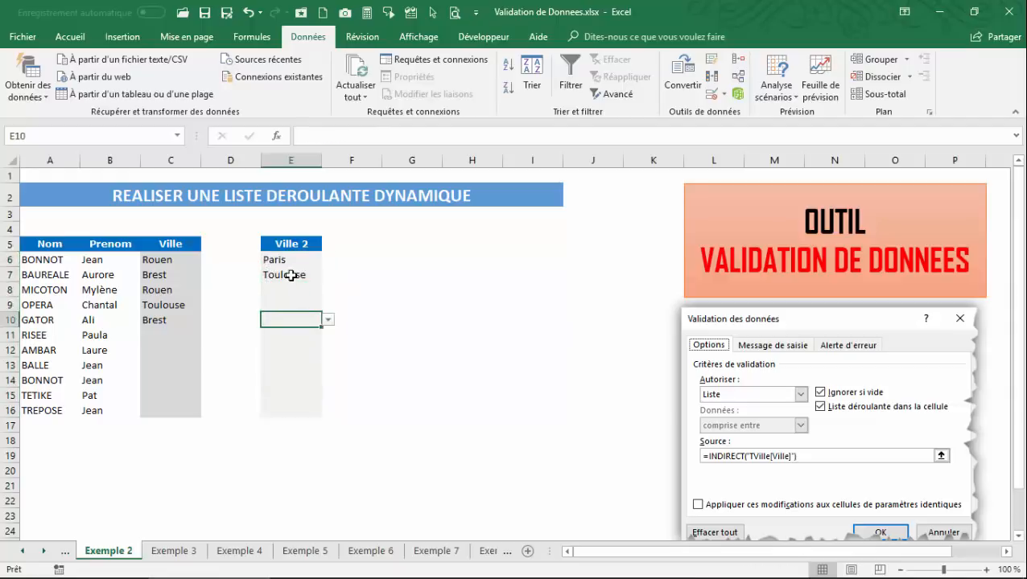
click(291, 275)
click(328, 274)
click(286, 316)
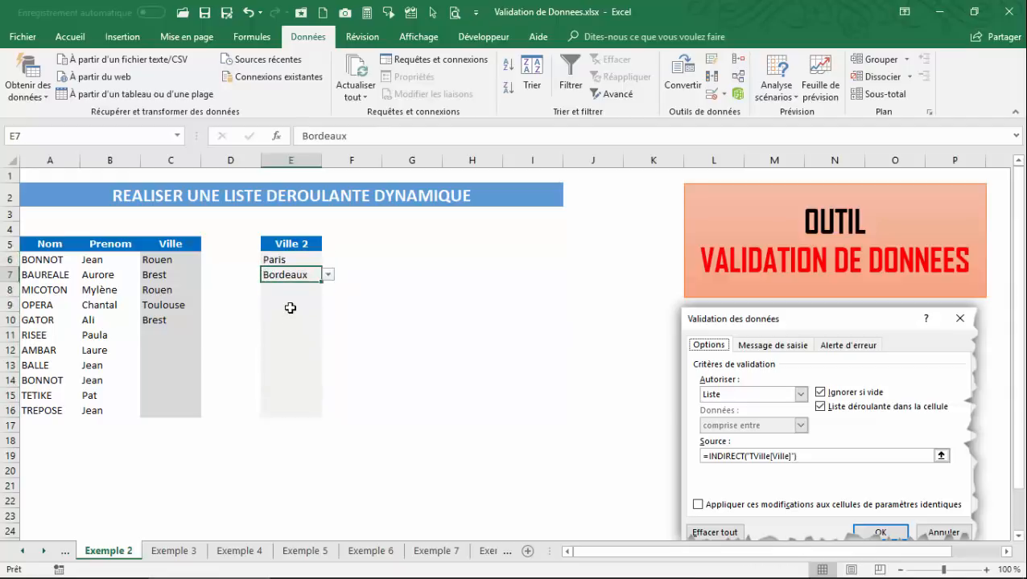
click(292, 305)
click(328, 305)
click(282, 318)
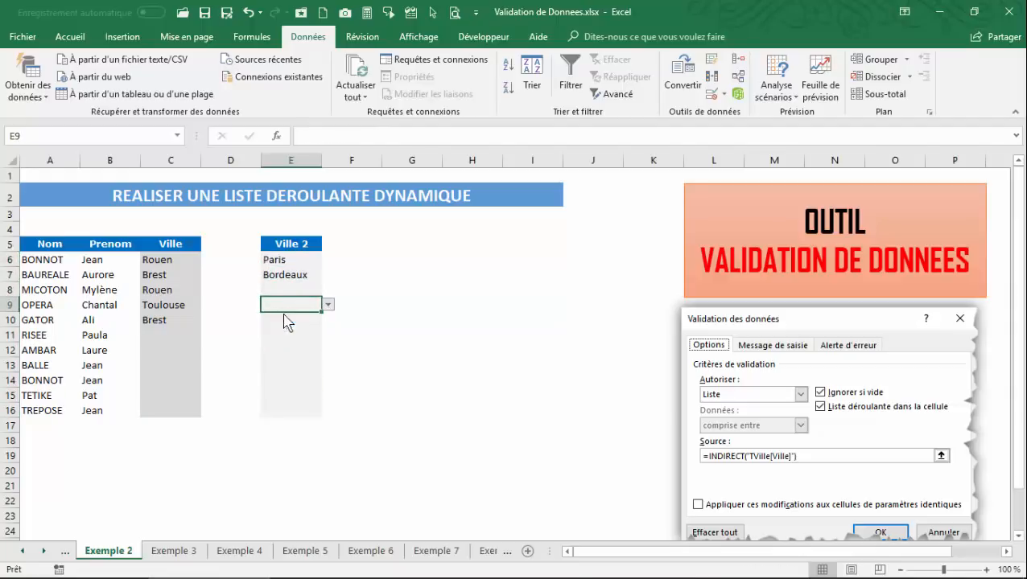
click(290, 291)
click(328, 290)
click(286, 321)
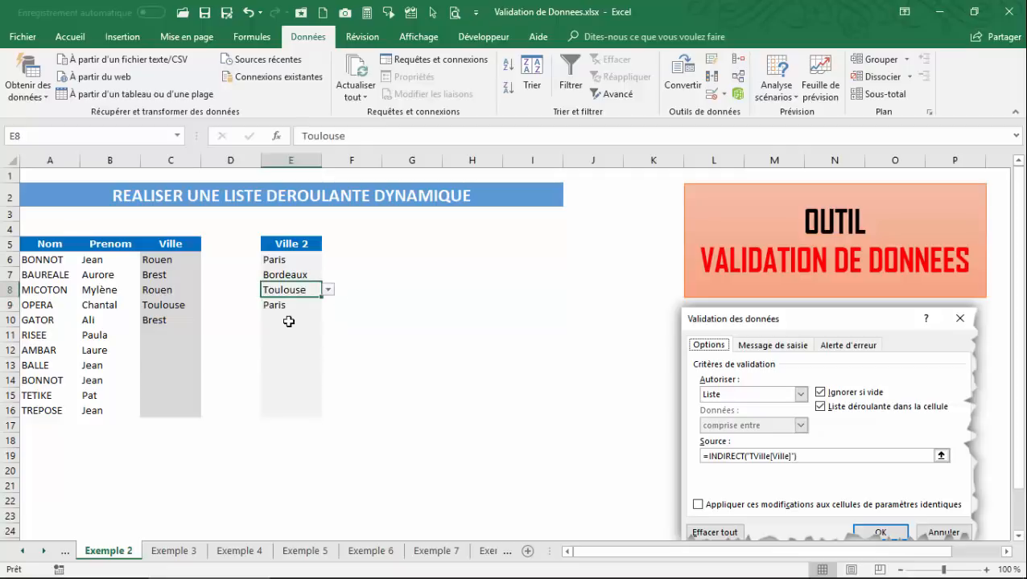
Step: Go to the Liste sheet and add Lyon in D16, directly below Bordeaux in the Villes table
click(284, 319)
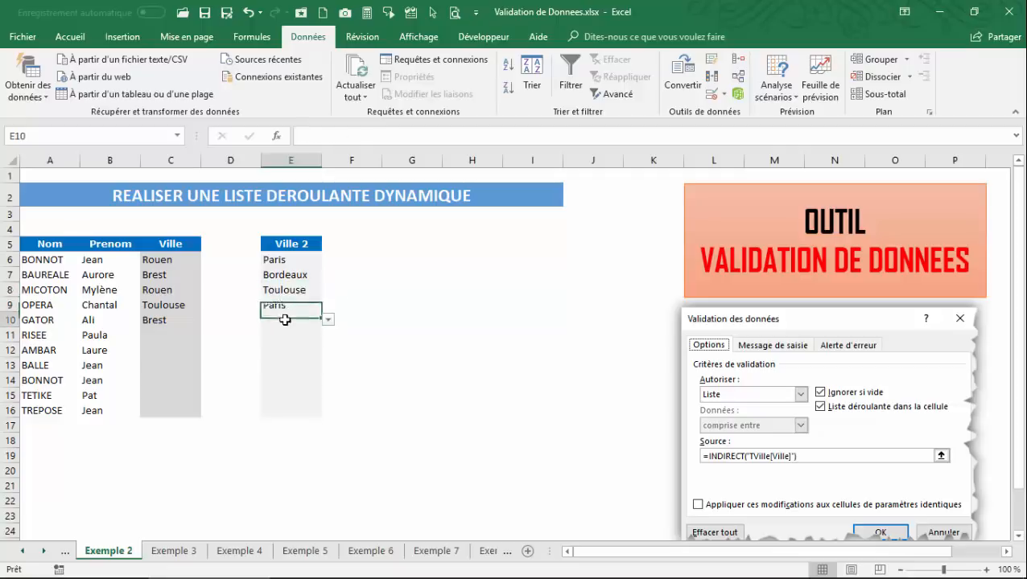
right_click(44, 552)
click(27, 460)
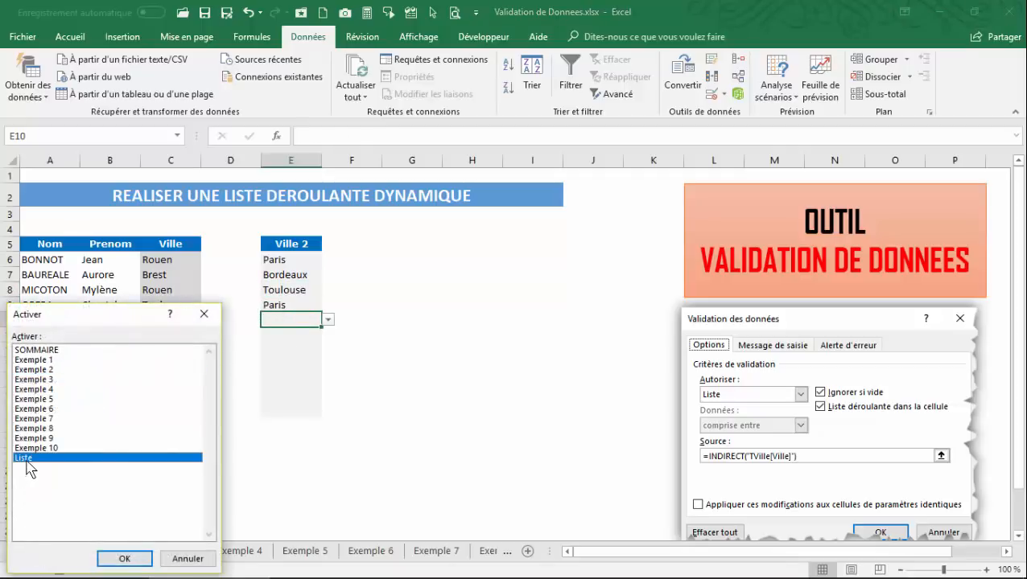
click(129, 558)
click(152, 402)
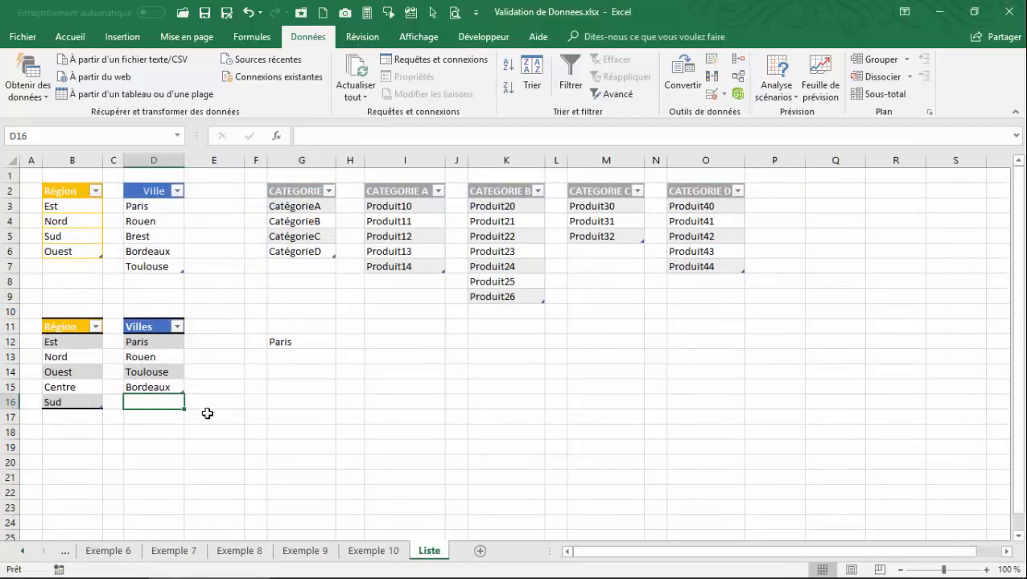
text(L)
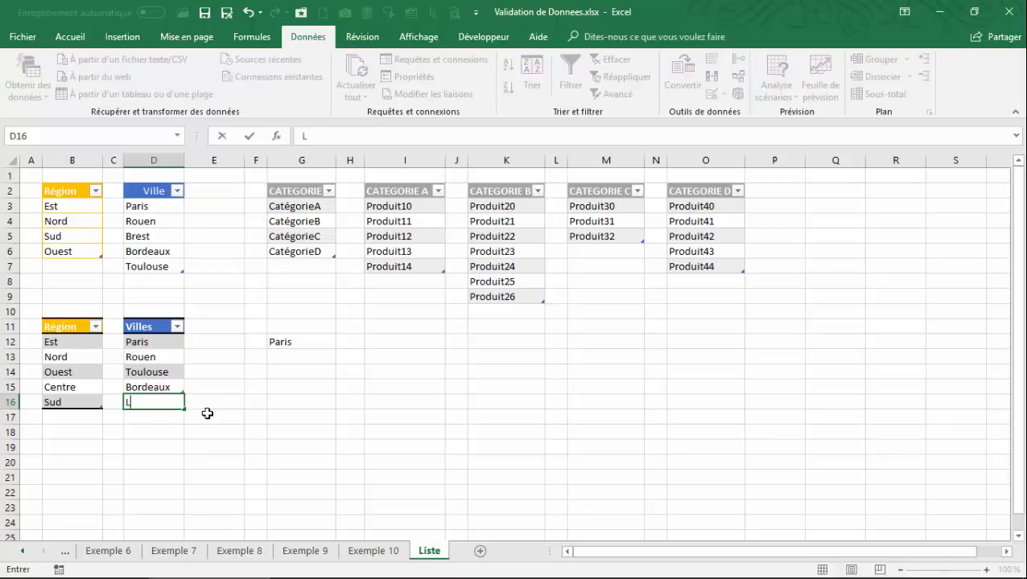
text(yon)
key(Return)
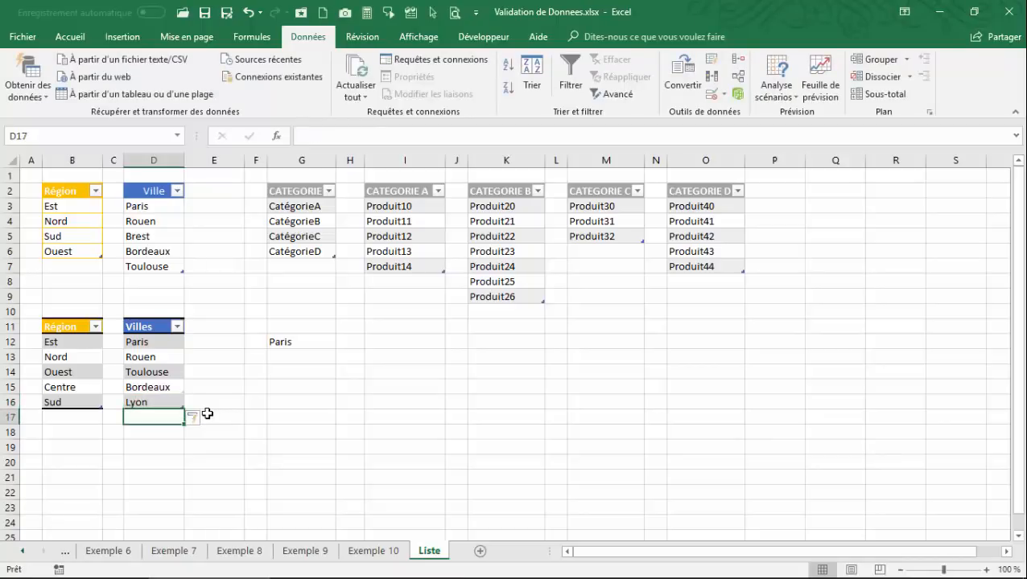
Step: Clear the stray Paris text from cell G12 on the Liste sheet
click(284, 341)
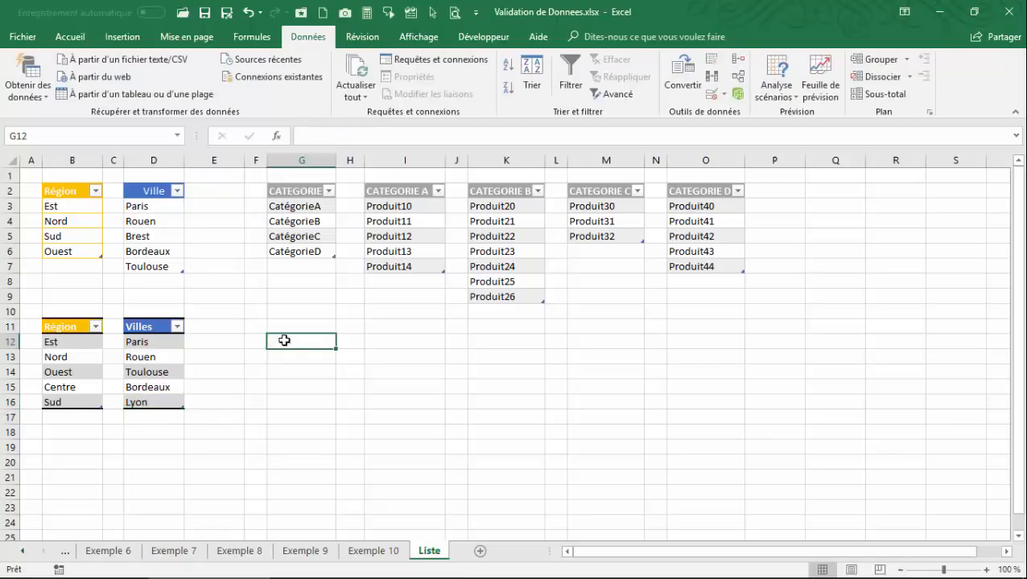
click(153, 399)
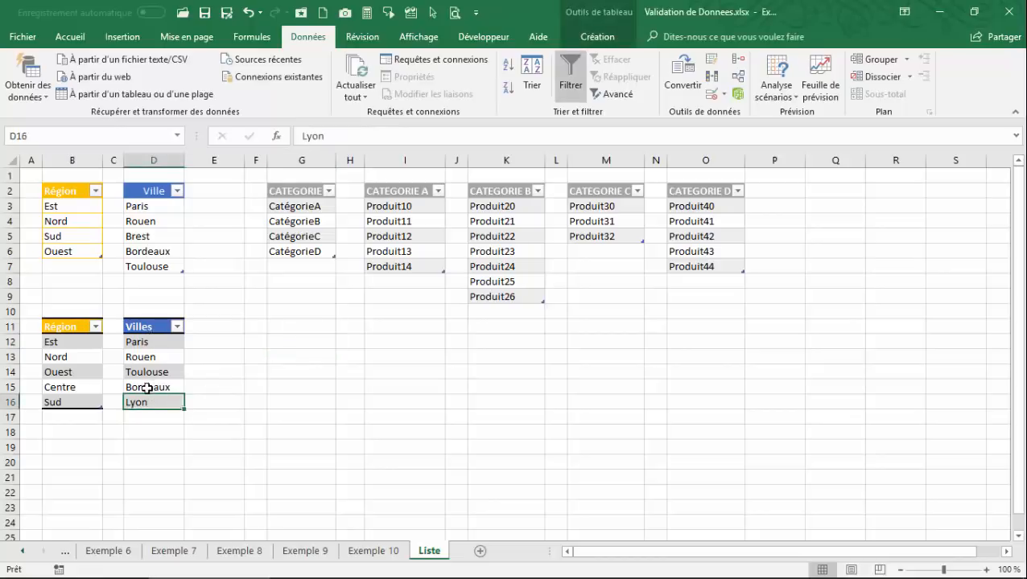
click(147, 389)
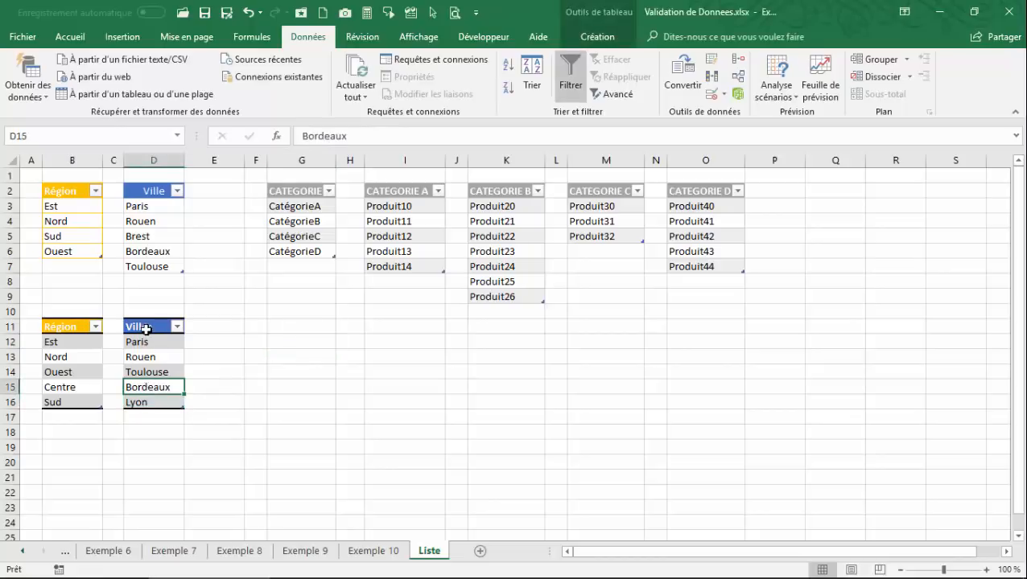
Step: Return to the Exemple 2 sheet and choose Lyon from the Ville 2 drop-down list in E10
right_click(27, 555)
click(45, 370)
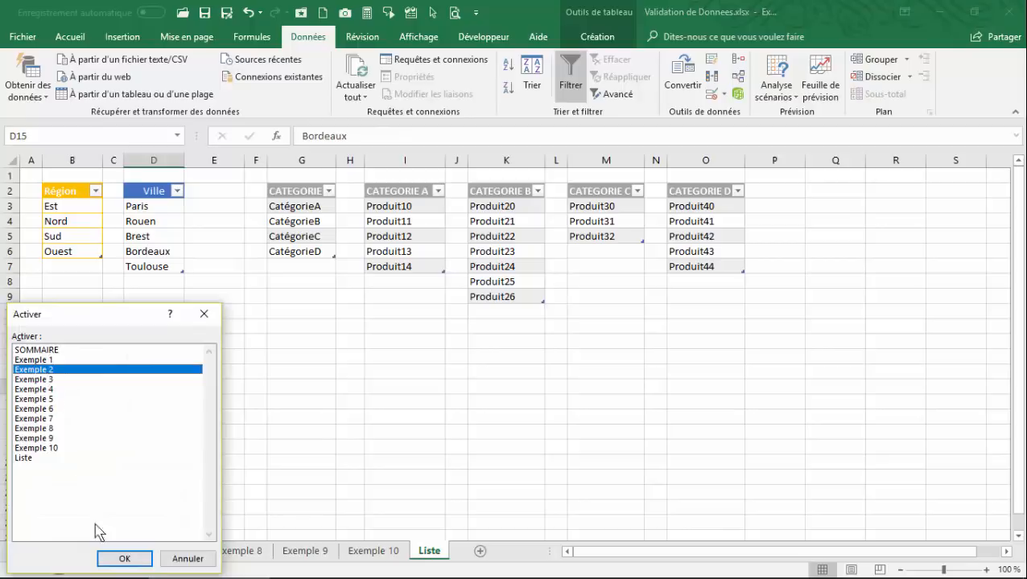
click(125, 559)
click(287, 291)
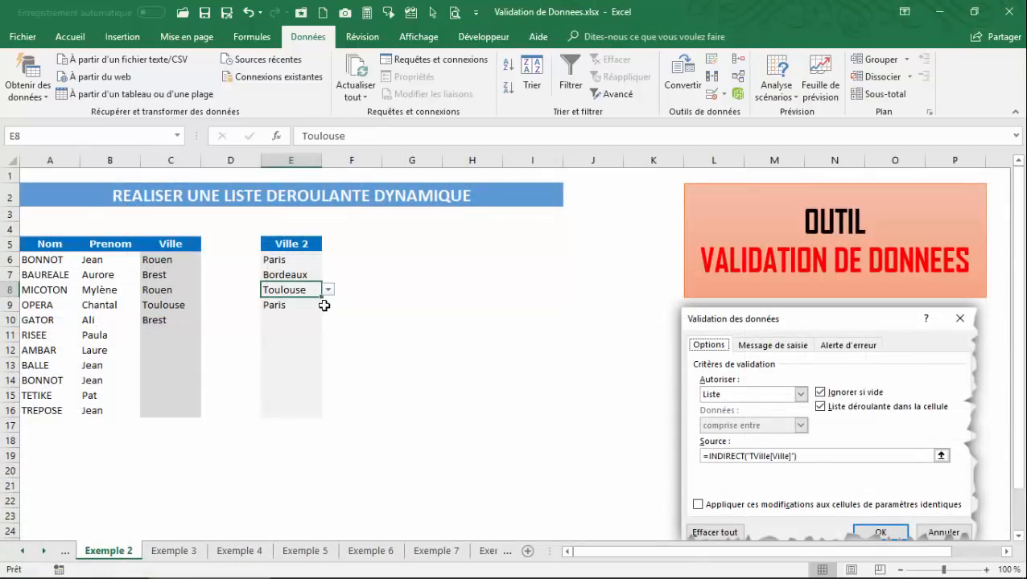
click(284, 320)
click(328, 320)
click(268, 379)
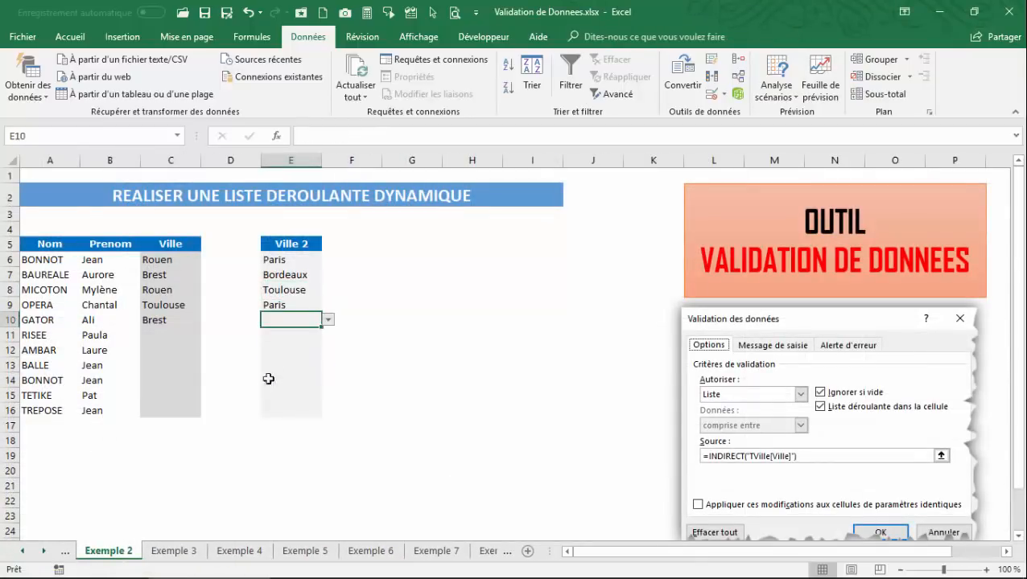
click(286, 276)
click(289, 321)
click(285, 363)
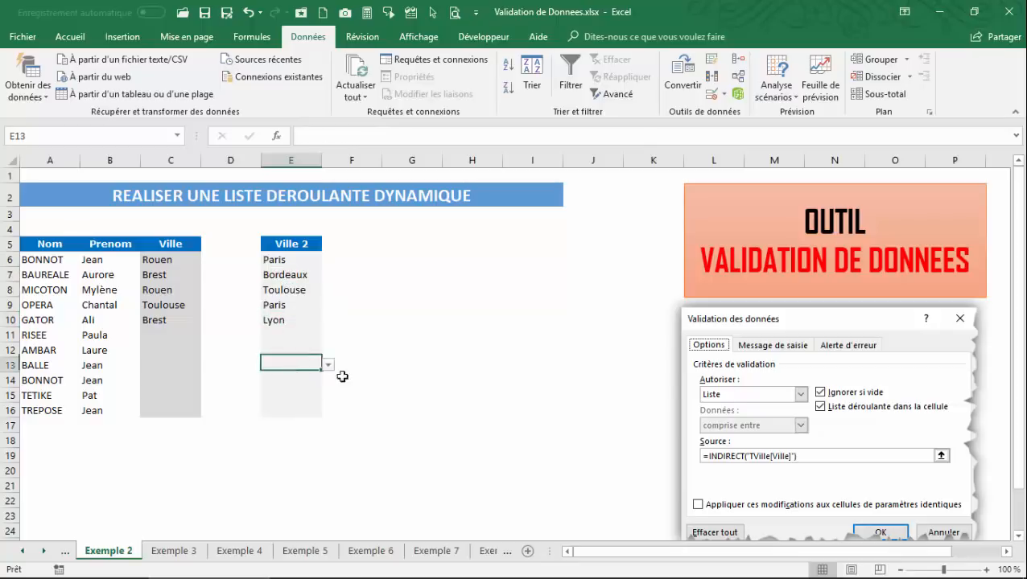
Step: Review the INDIRECT source formula in the data validation settings of the Ville 2 cells E6:E16
drag(299, 264, 296, 408)
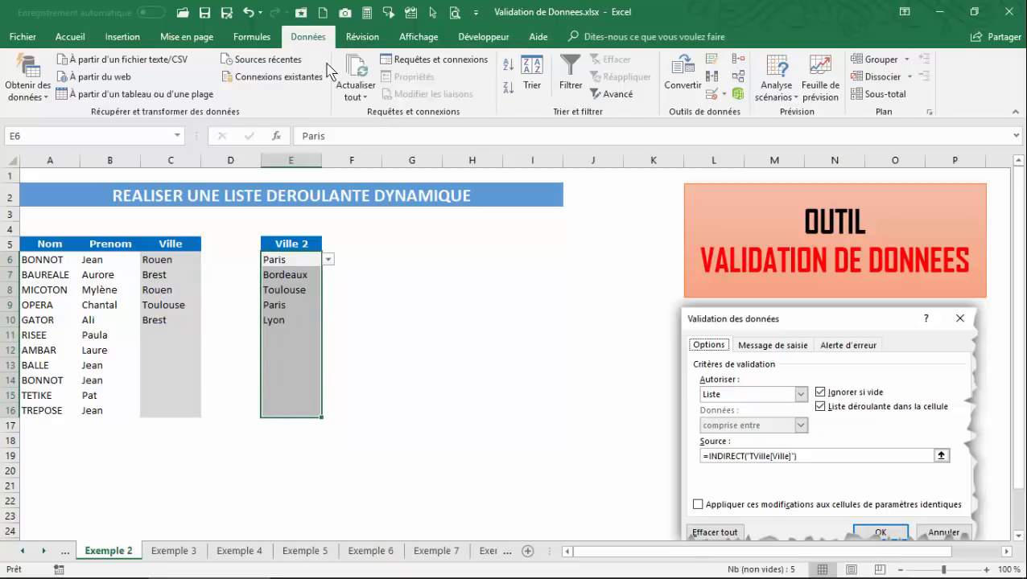
click(712, 94)
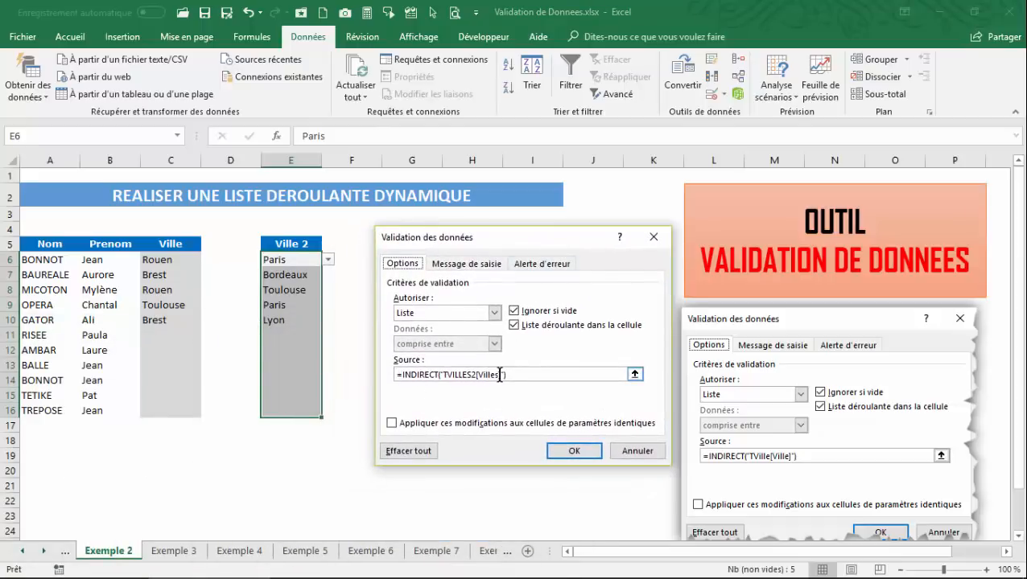
drag(503, 374, 438, 374)
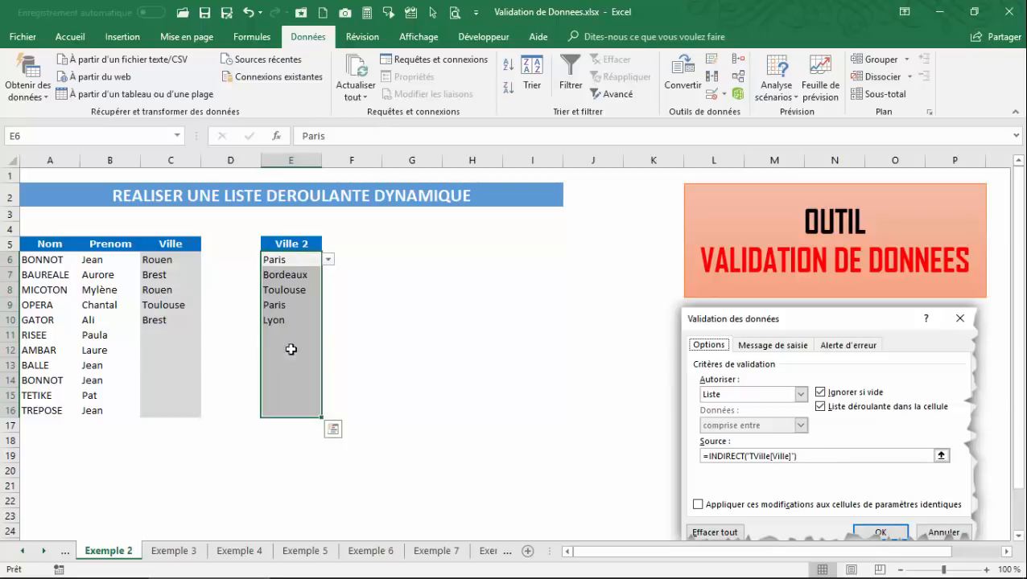
Step: Give the Ville 2 validation an input message titled "Sélection d'une ville" reading "Veuillez sélectionner la ville dans la liste déroulante"
click(727, 100)
click(715, 108)
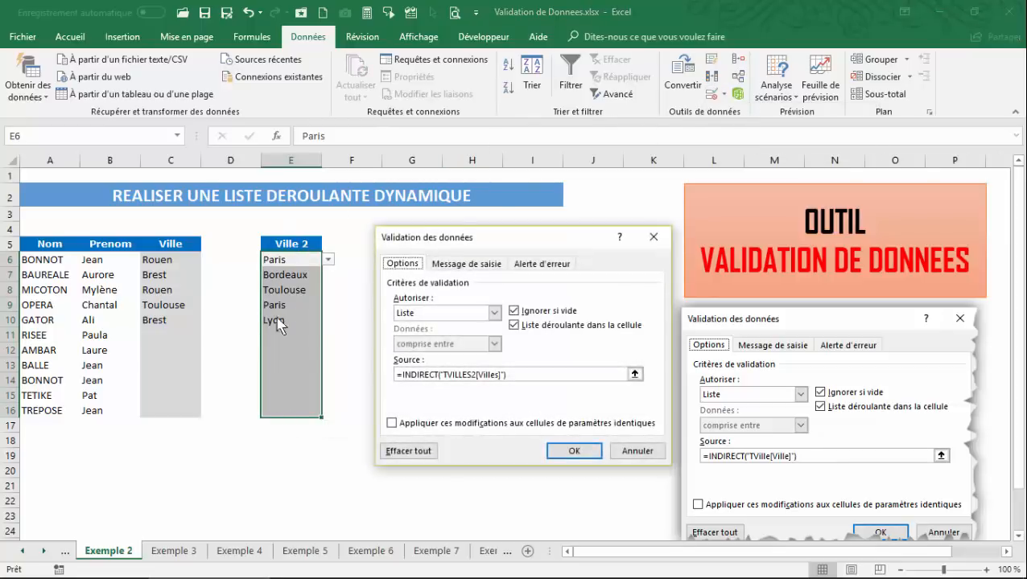
click(455, 264)
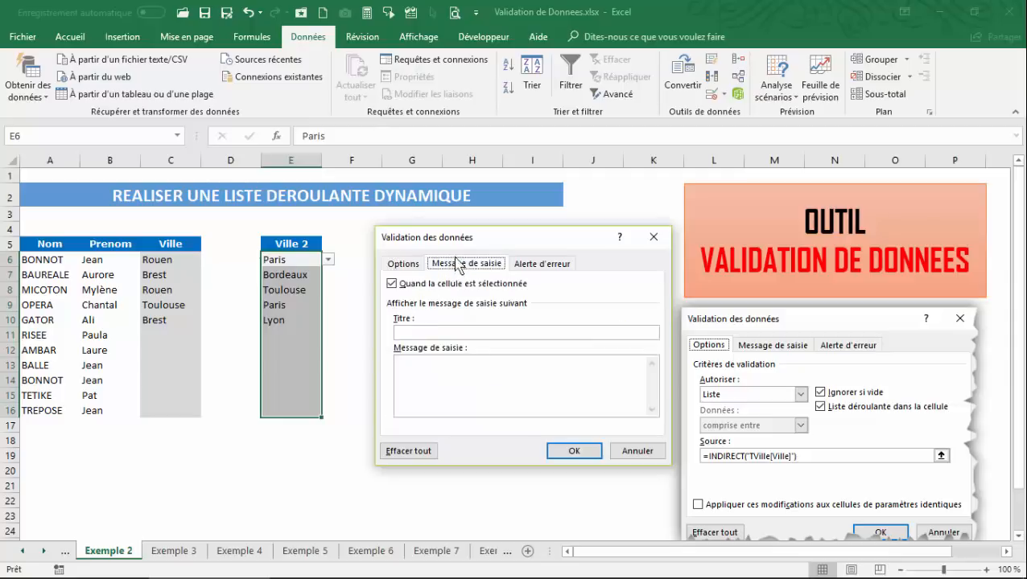
click(414, 332)
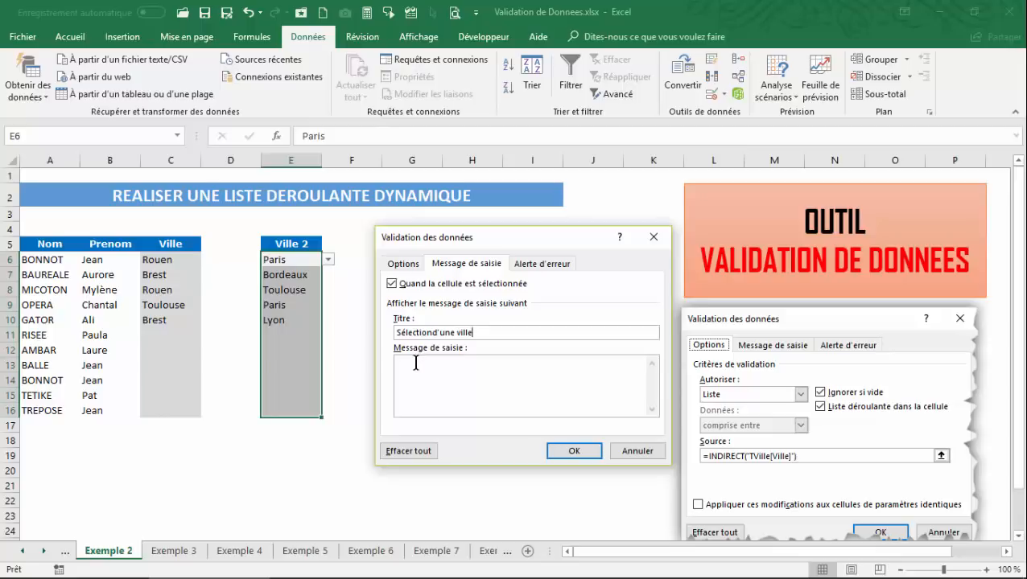
click(435, 333)
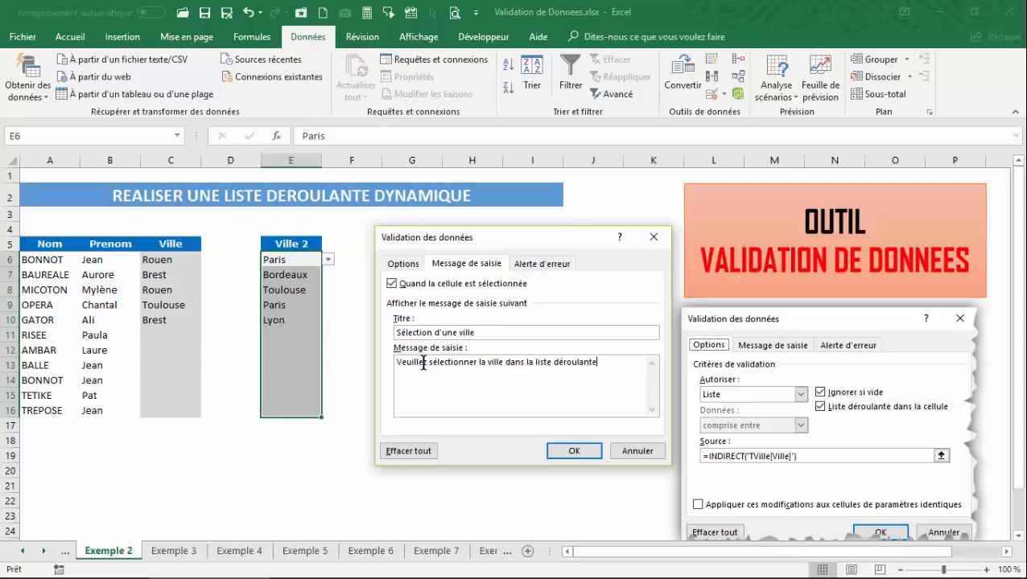
Step: Add an error alert titled "Erreur de Saisie" reading "Vous ne pouvez que sélectionner une ville se trouvant dans la liste déroulante." and apply the validation
click(554, 264)
click(532, 333)
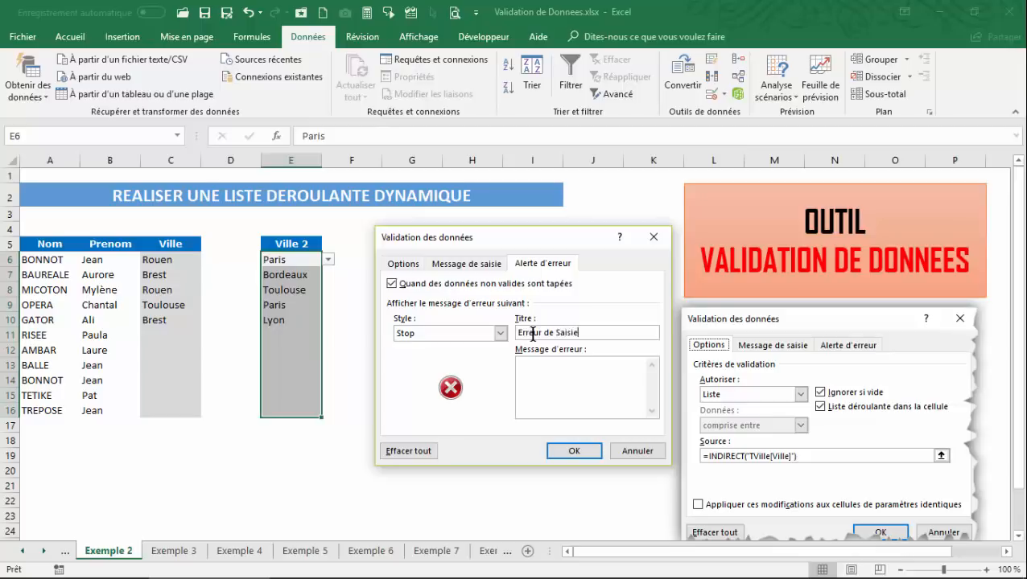
text(Erreur de Saisie)
click(551, 364)
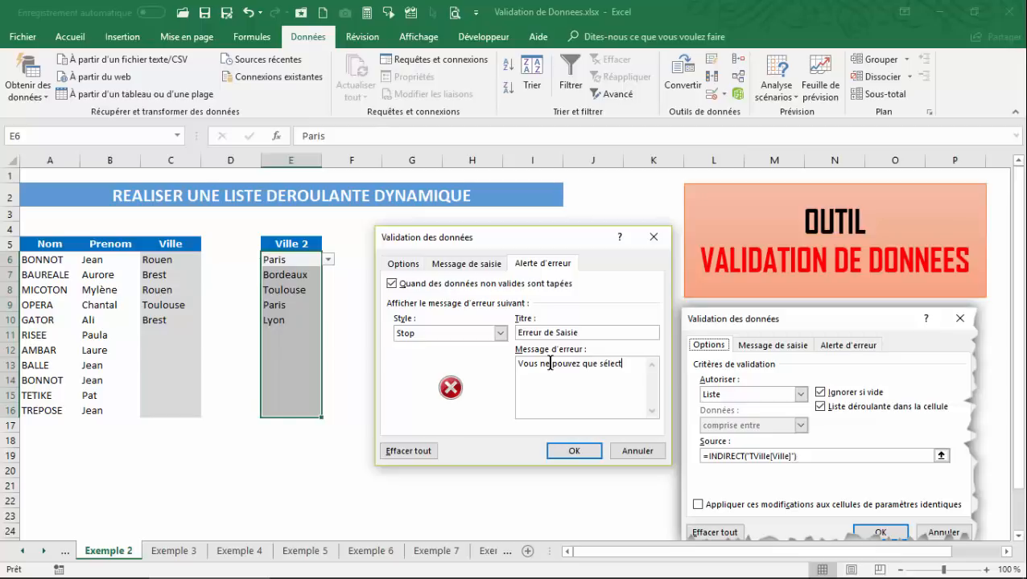
text(er u)
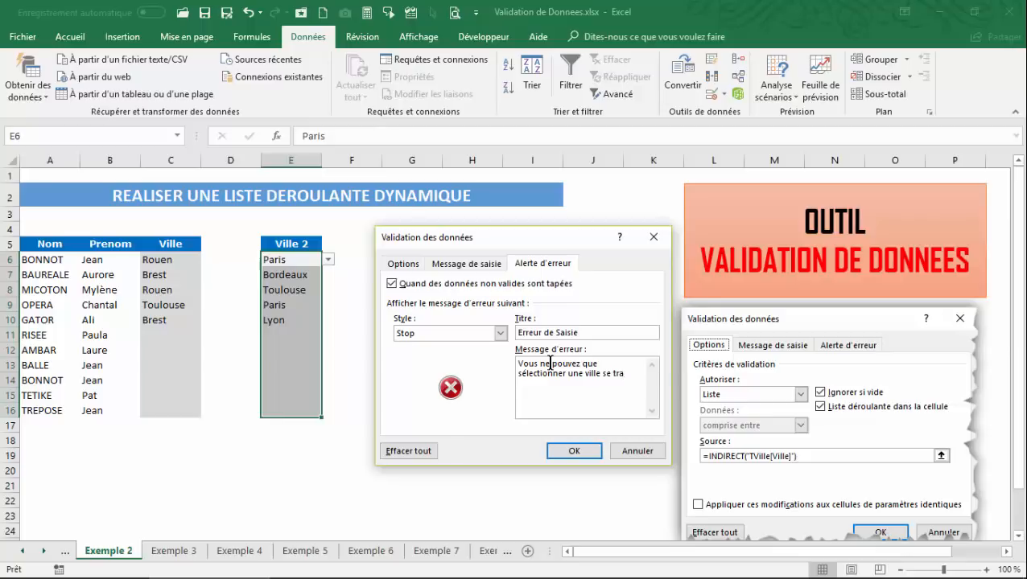
text(ne ville se trouvant dans la liste dér)
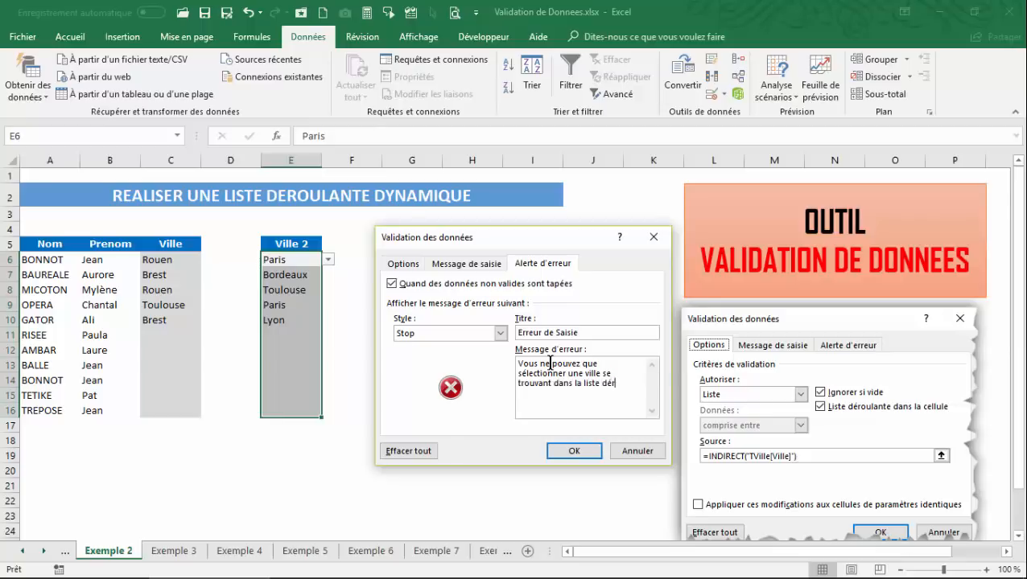
text(oulante.)
click(578, 452)
Step: Select several Ville 2 cells in turn to check the input message
click(269, 285)
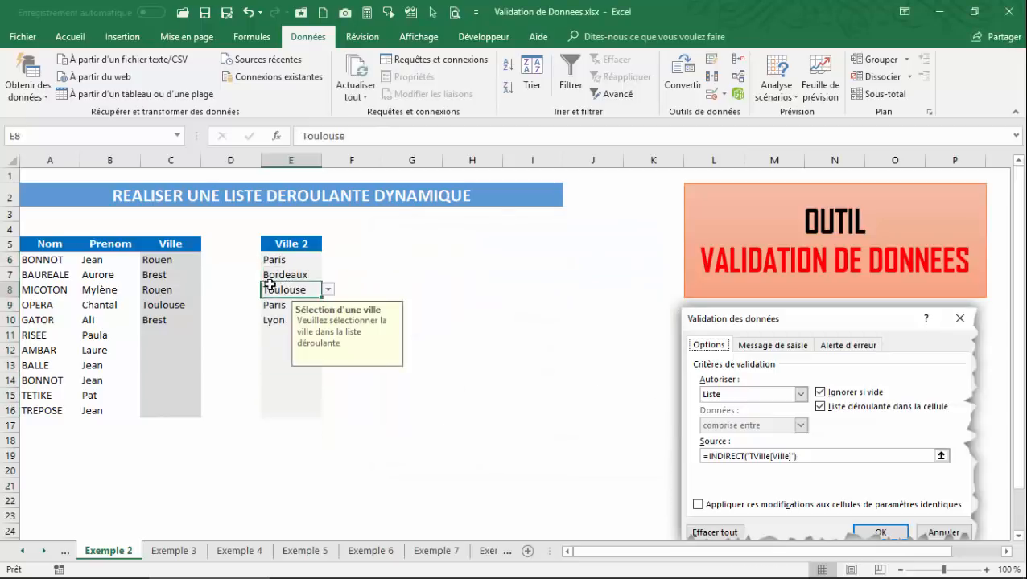
click(270, 263)
click(288, 310)
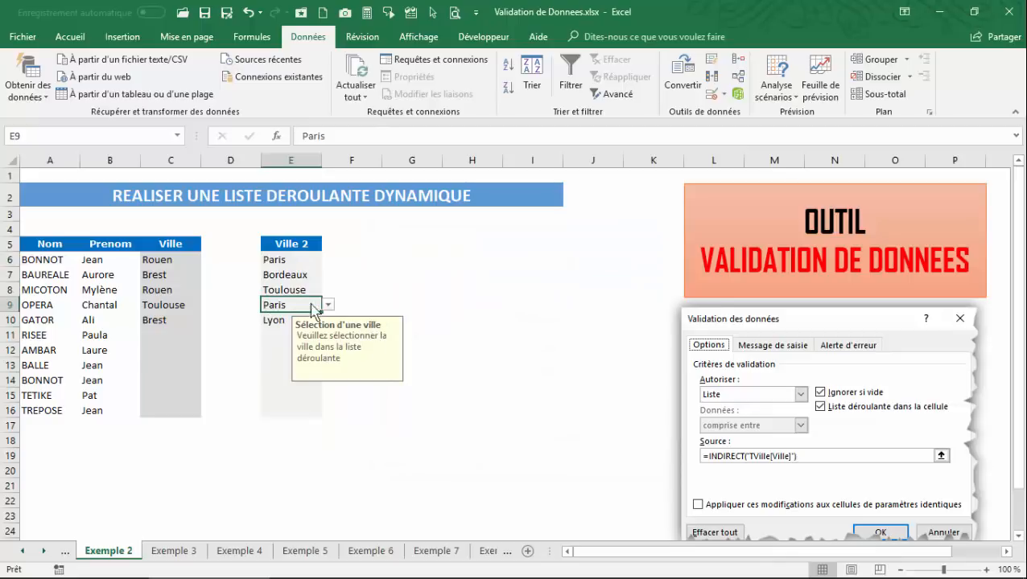
click(227, 285)
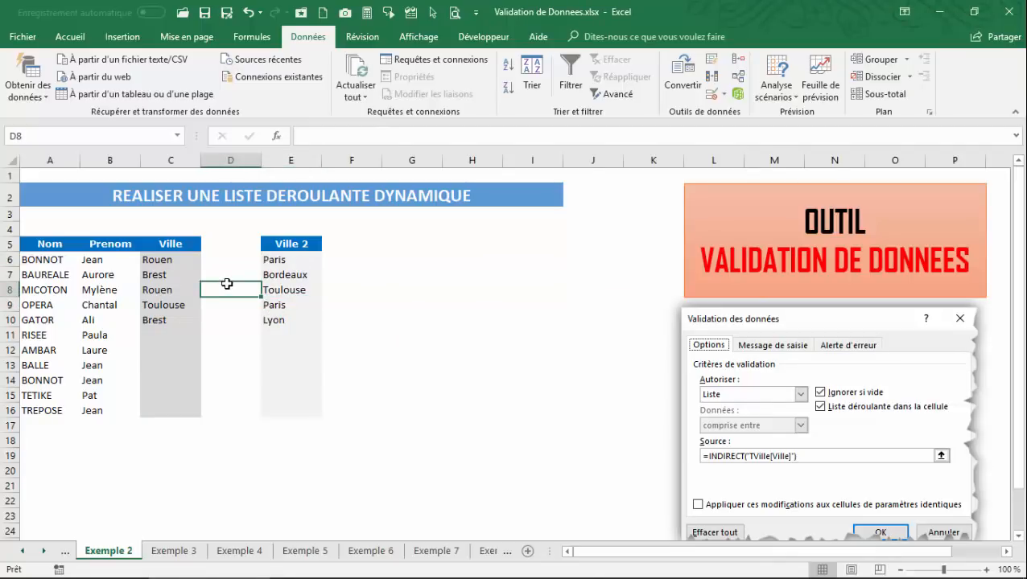
key(Right)
key(Down)
key(Down)
key(Down)
key(Down)
key(Down)
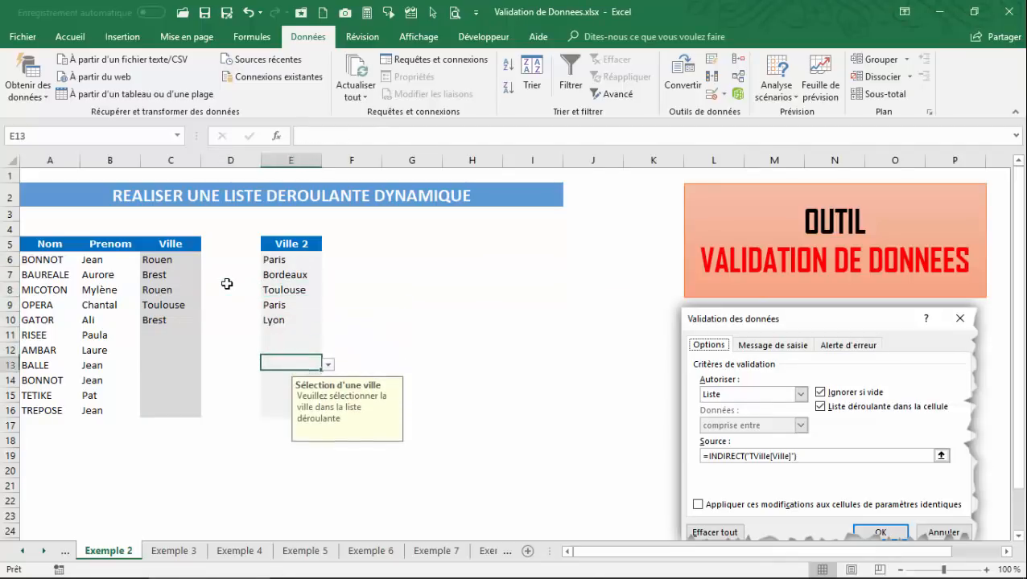
key(Down)
Step: Try to enter the invalid value 454 in E12 to test the error alert, and cancel the entry
text(11)
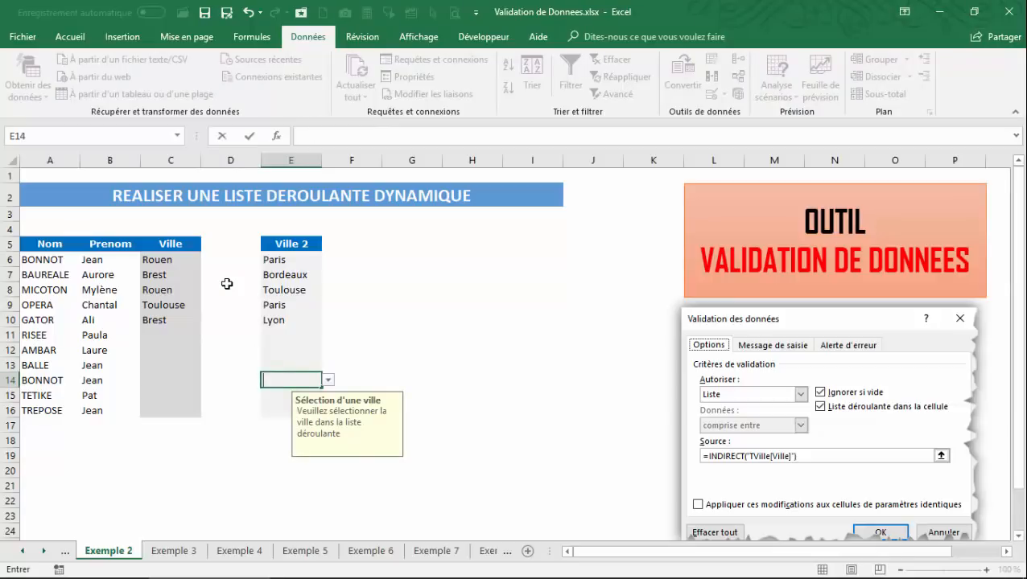
key(Up)
key(Right)
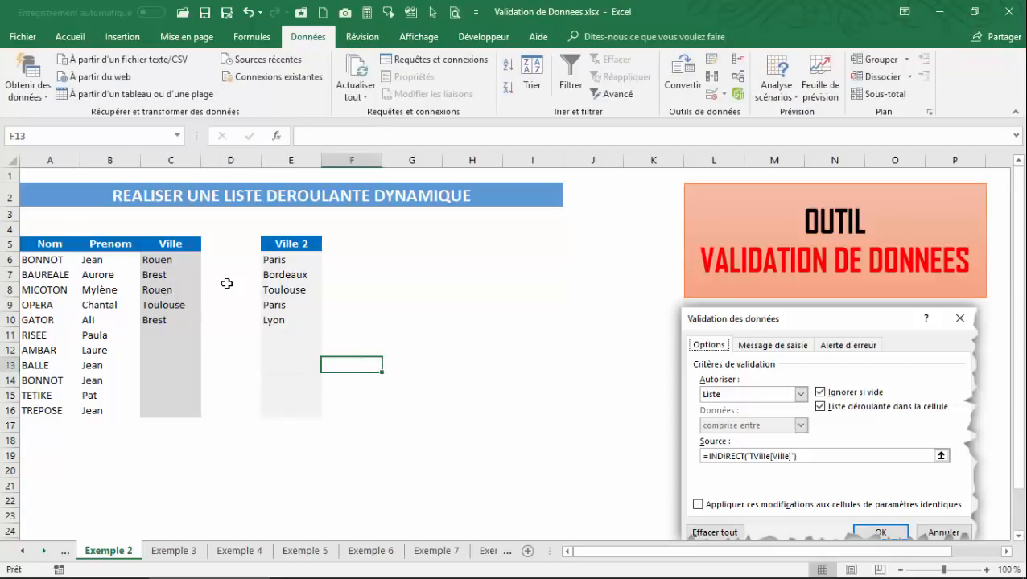
key(Left)
key(Up)
text(454)
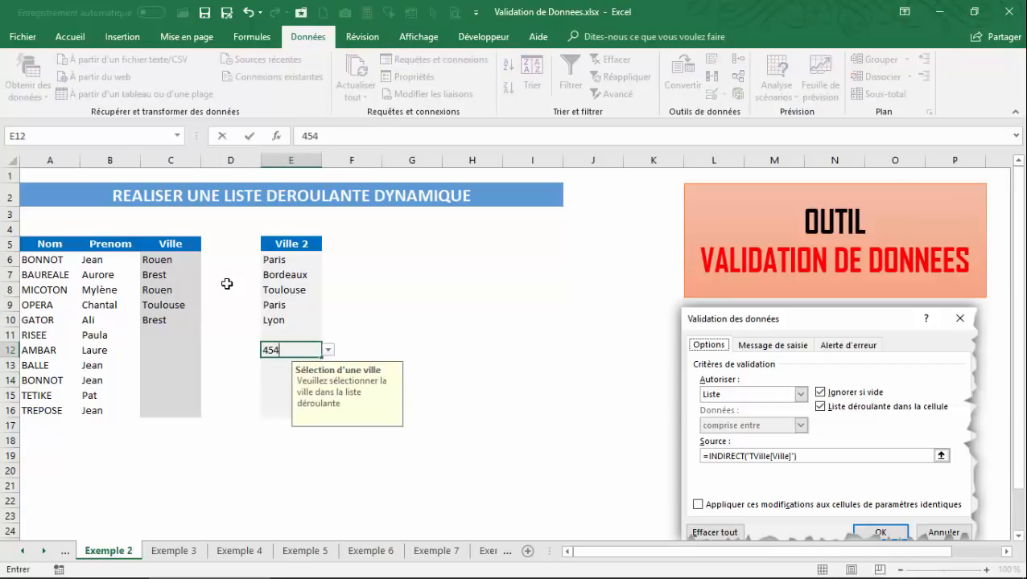
key(Return)
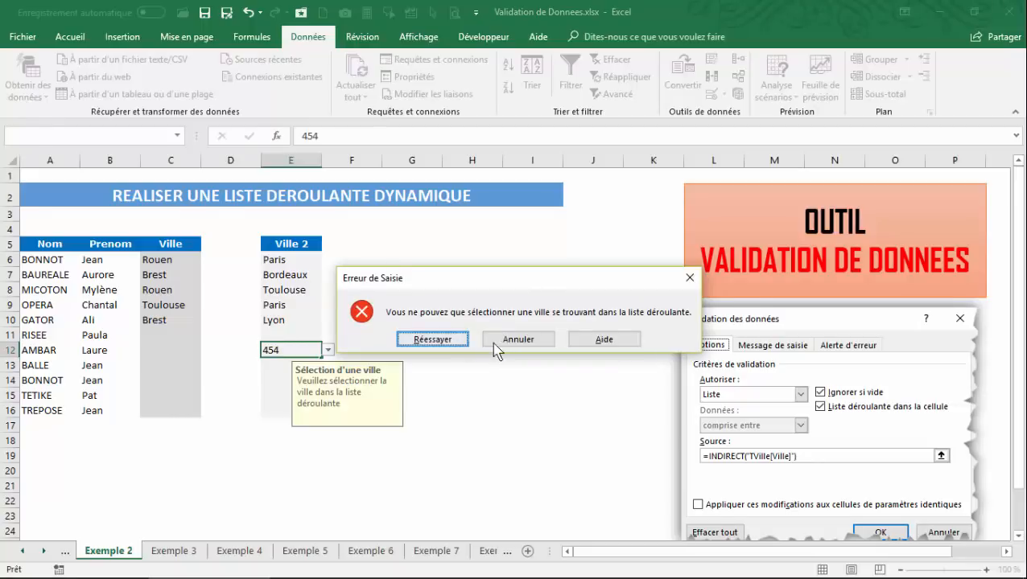
click(442, 340)
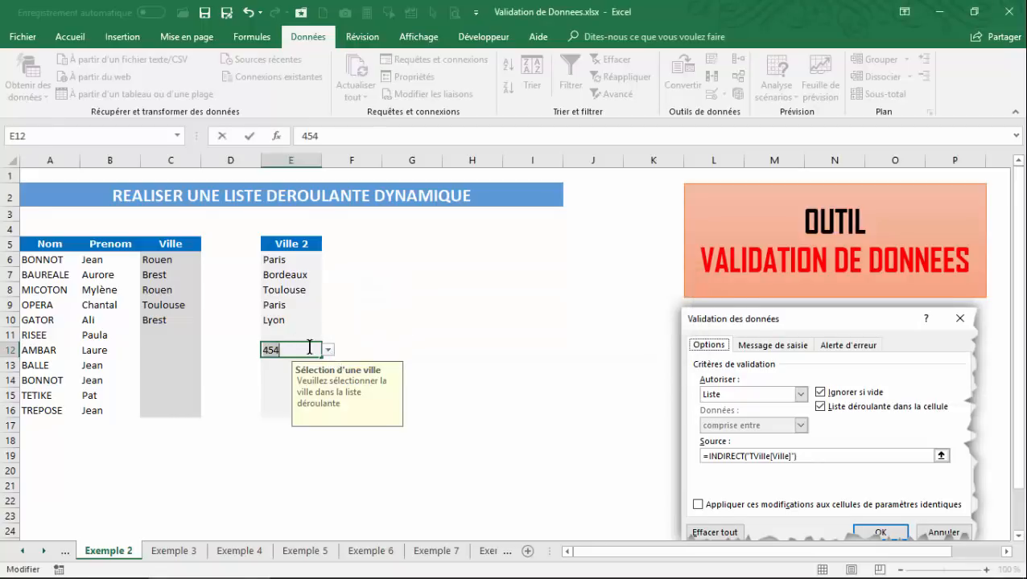
click(327, 352)
click(514, 340)
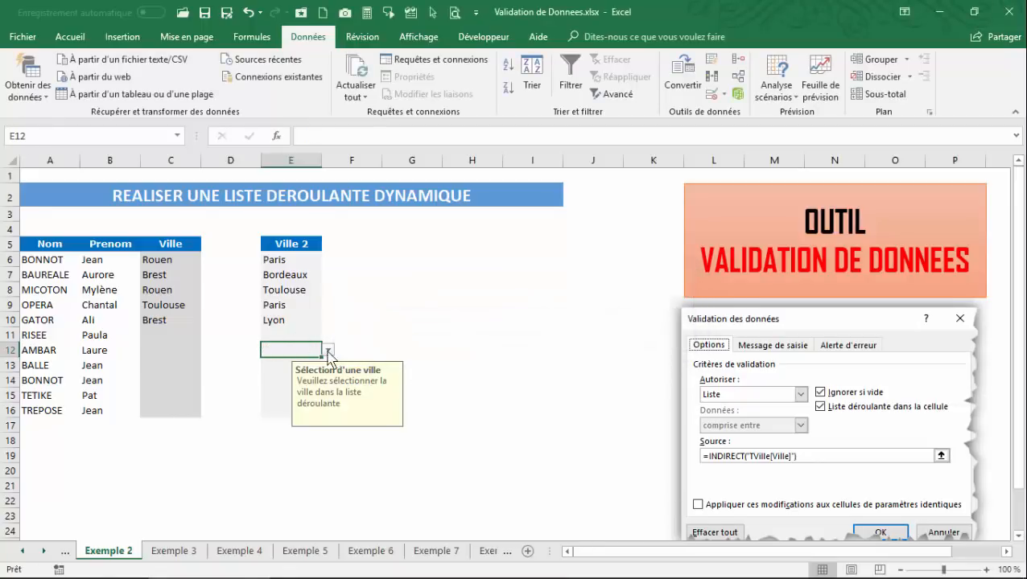
Step: Use the Ville 2 drop-down lists to choose Rouen in E12 and Paris in E11
click(328, 352)
click(273, 371)
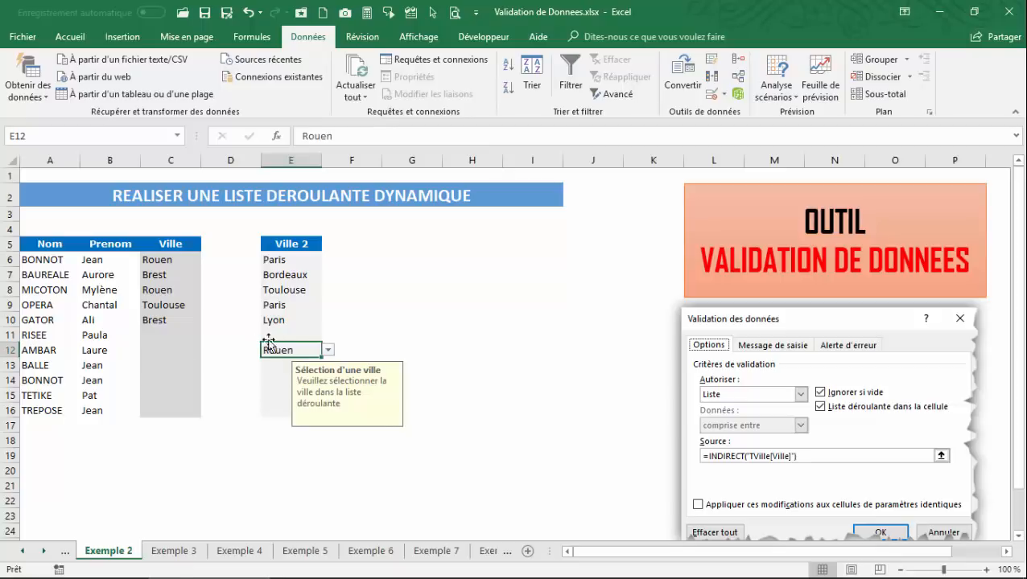
click(318, 334)
click(327, 334)
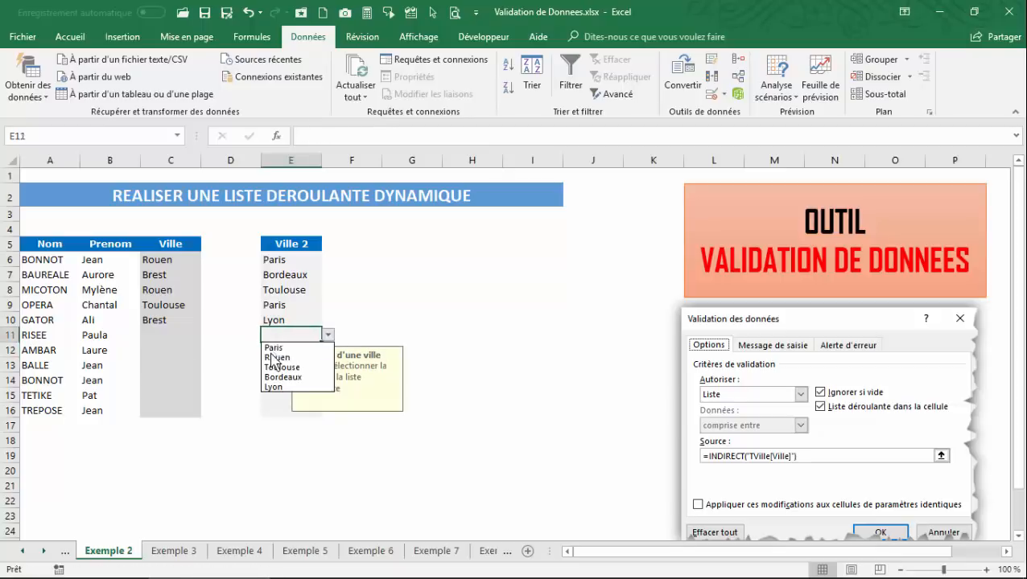
click(274, 347)
Step: Compare the Ville 2 column on Exemple 2 with the Région 2 list on the Exemple 1 sheet
click(281, 290)
click(281, 247)
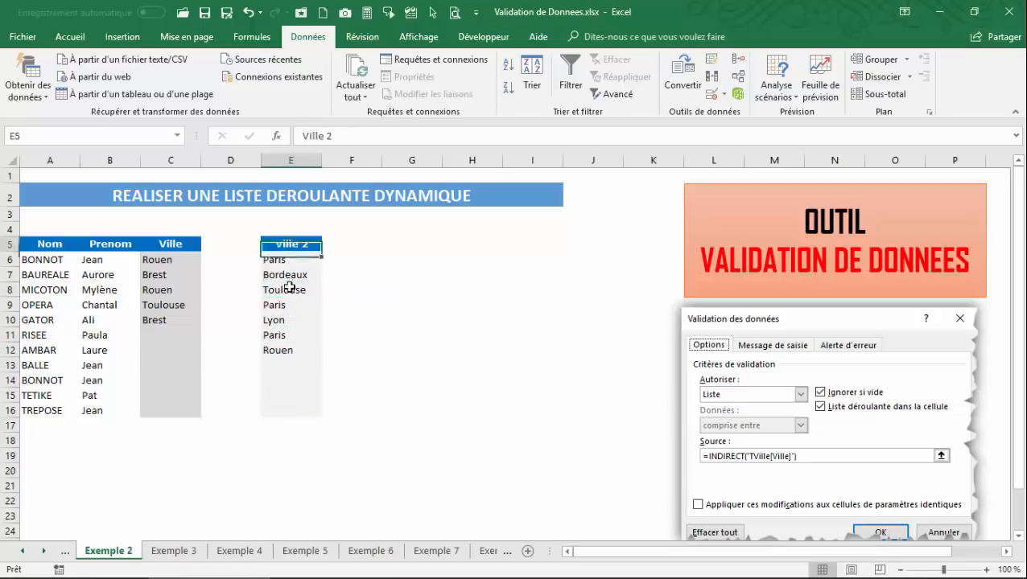
drag(288, 287, 276, 404)
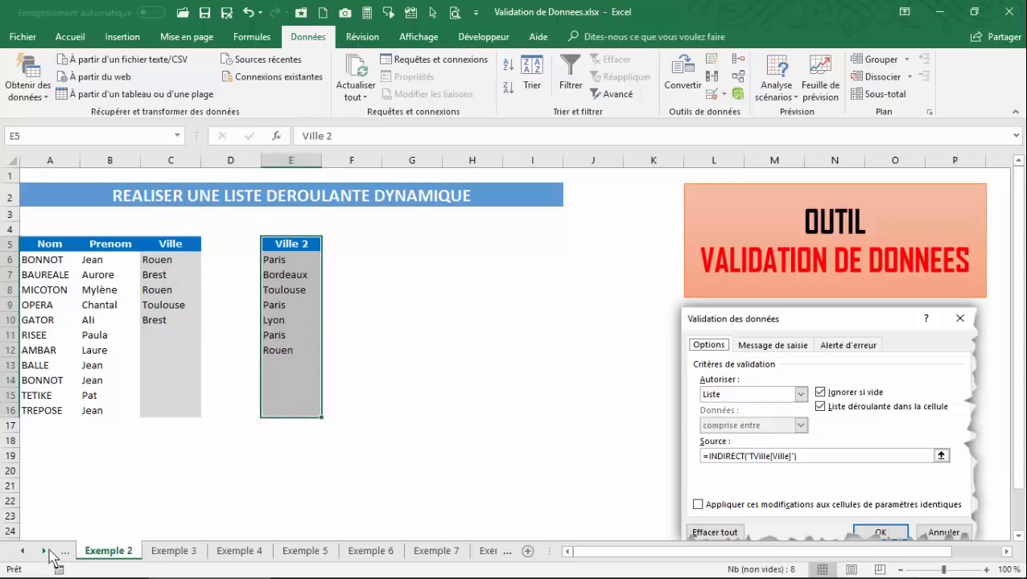
click(23, 551)
click(97, 552)
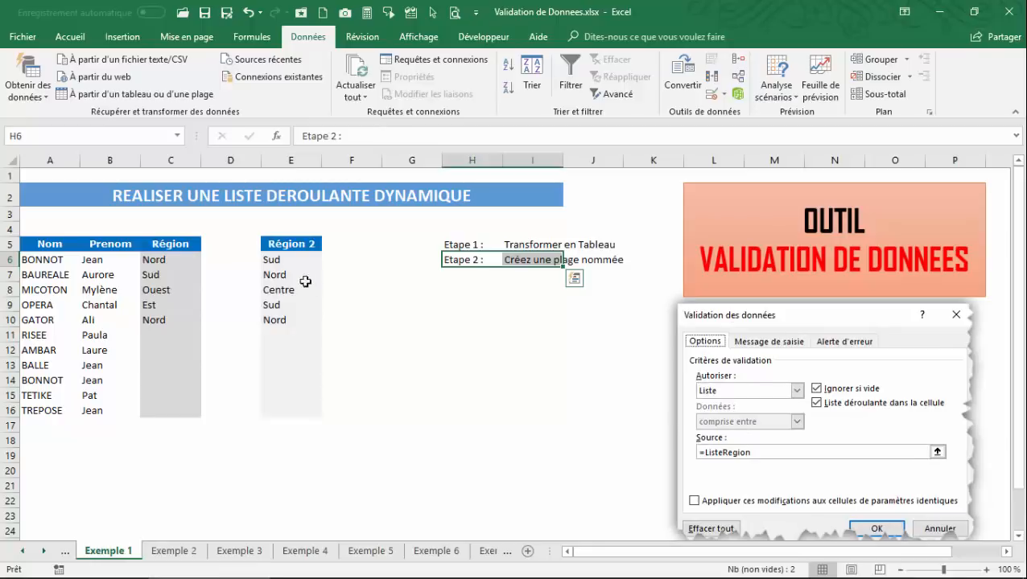
click(161, 552)
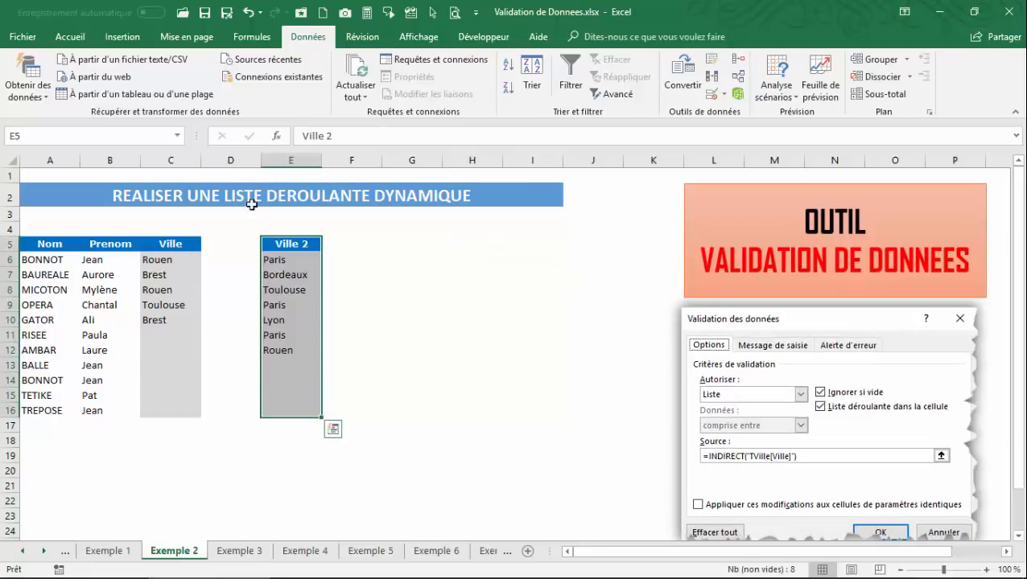
click(284, 292)
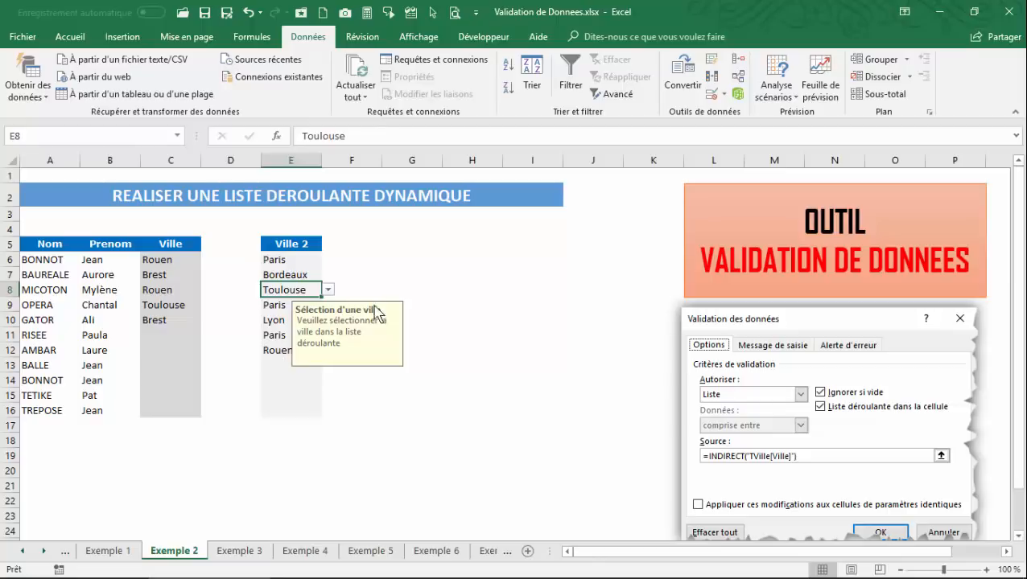
click(438, 254)
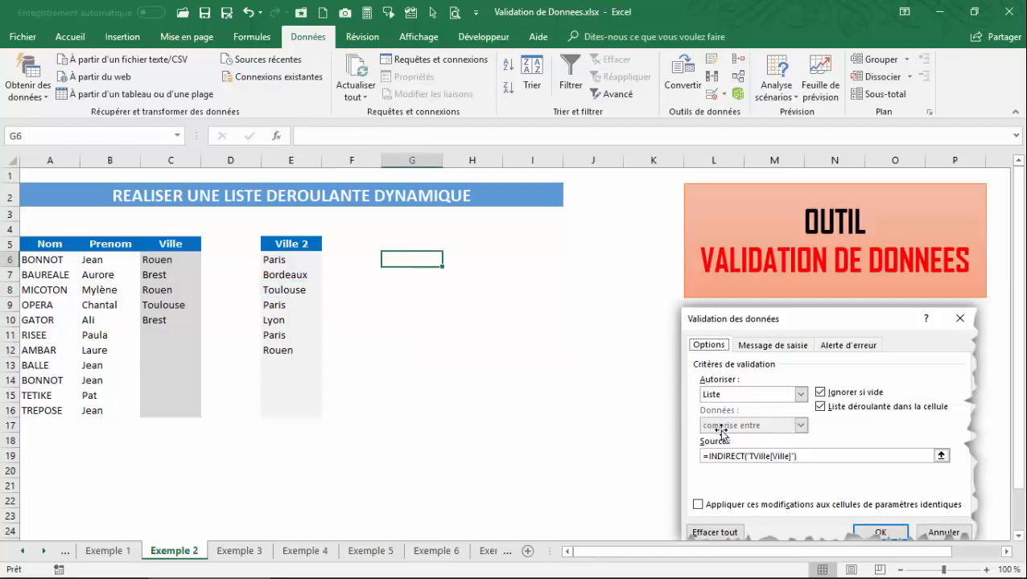
Step: Move the picture of the data validation dialog next to the Ville 2 column on the Exemple 2 sheet
drag(768, 335, 457, 253)
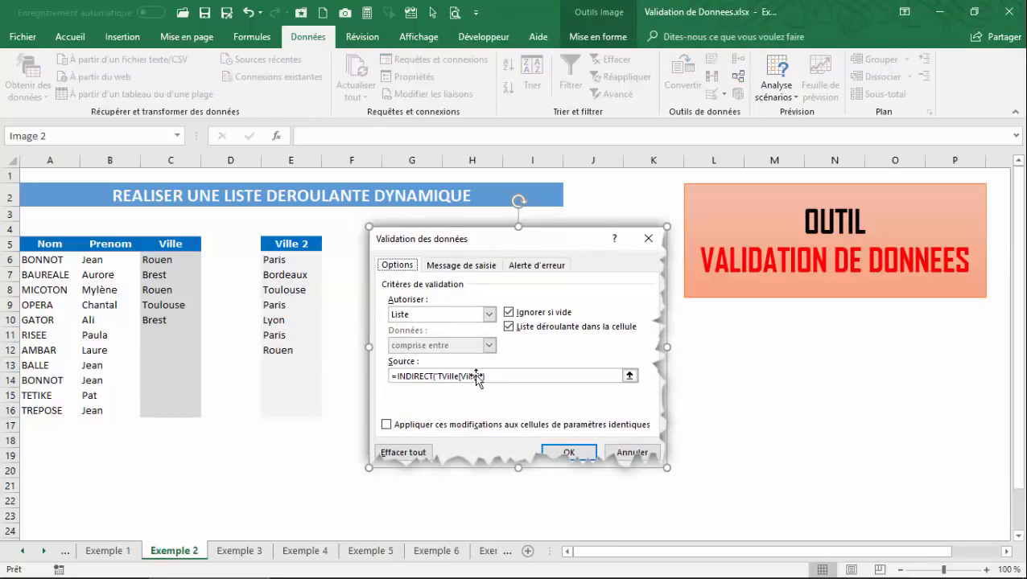
drag(278, 262, 279, 396)
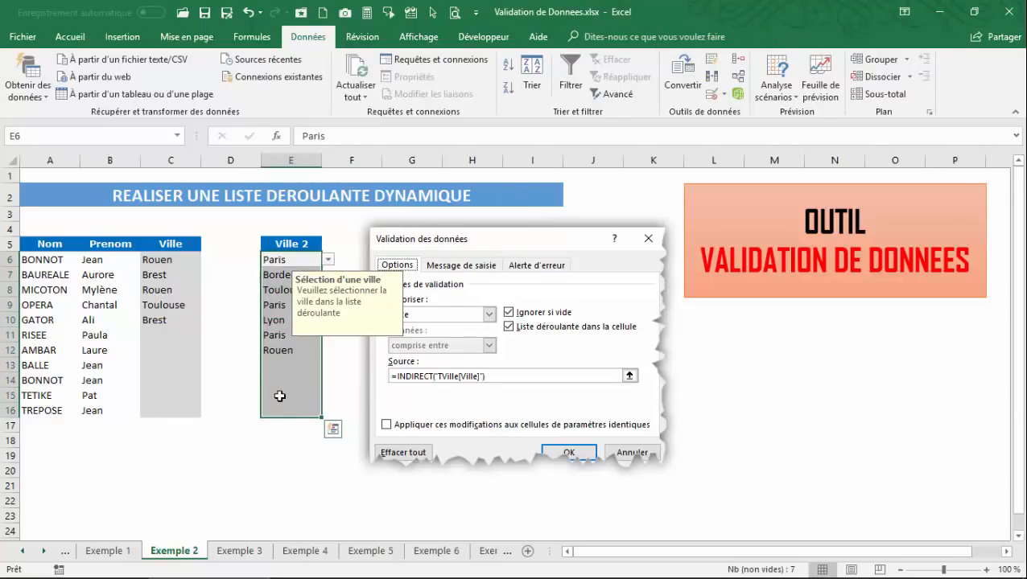
click(513, 241)
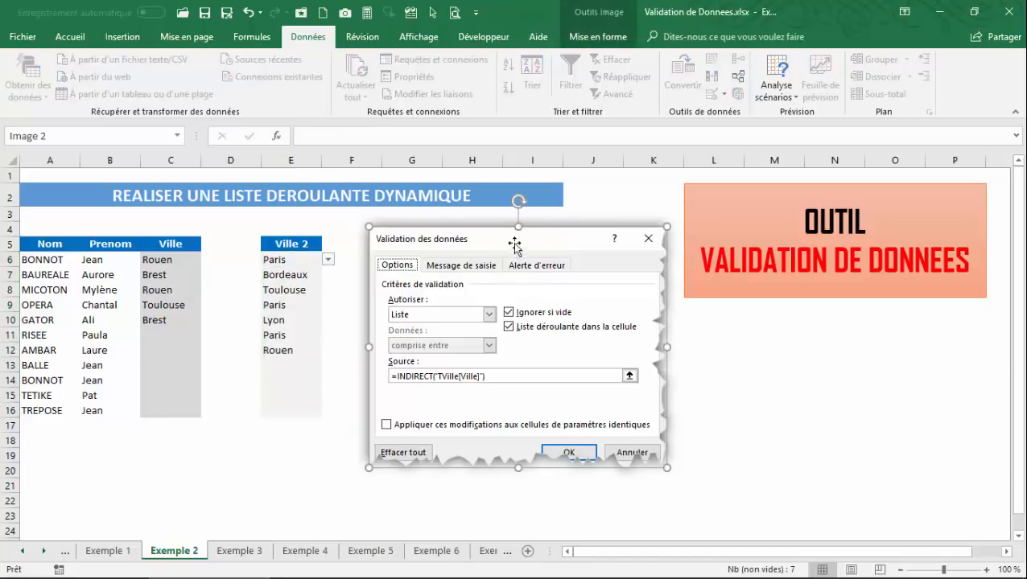
click(697, 338)
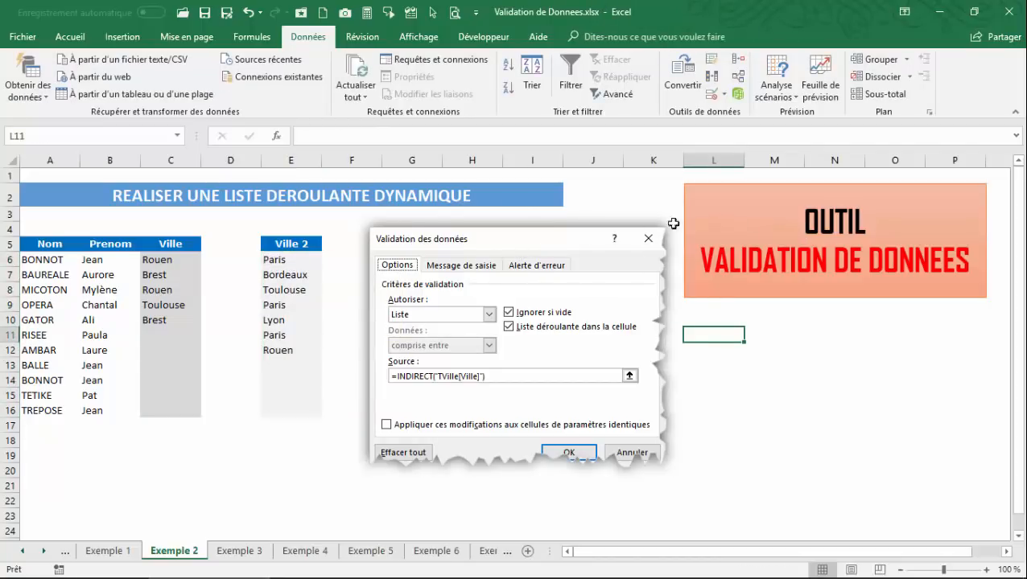
click(543, 243)
click(607, 213)
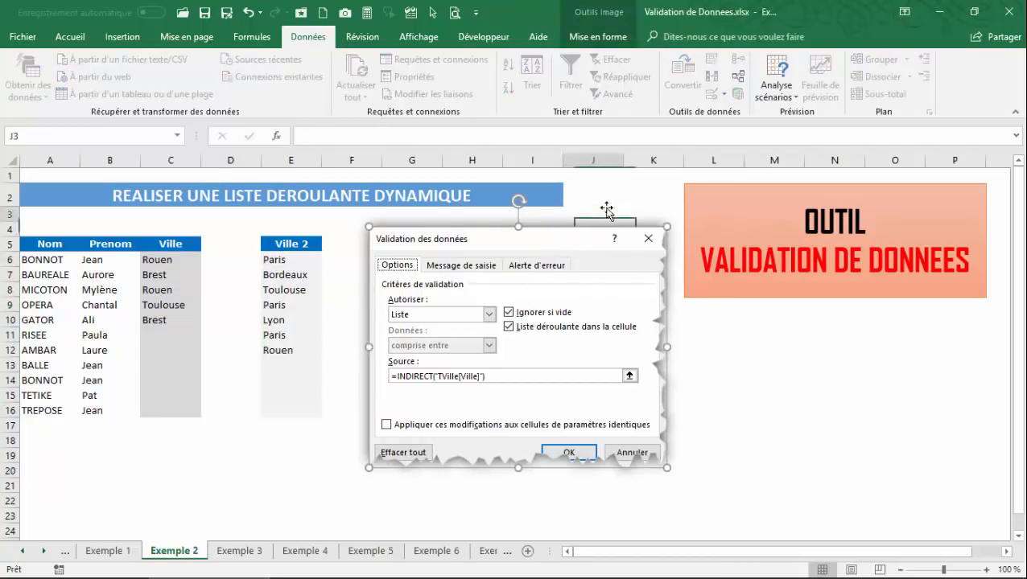
click(498, 241)
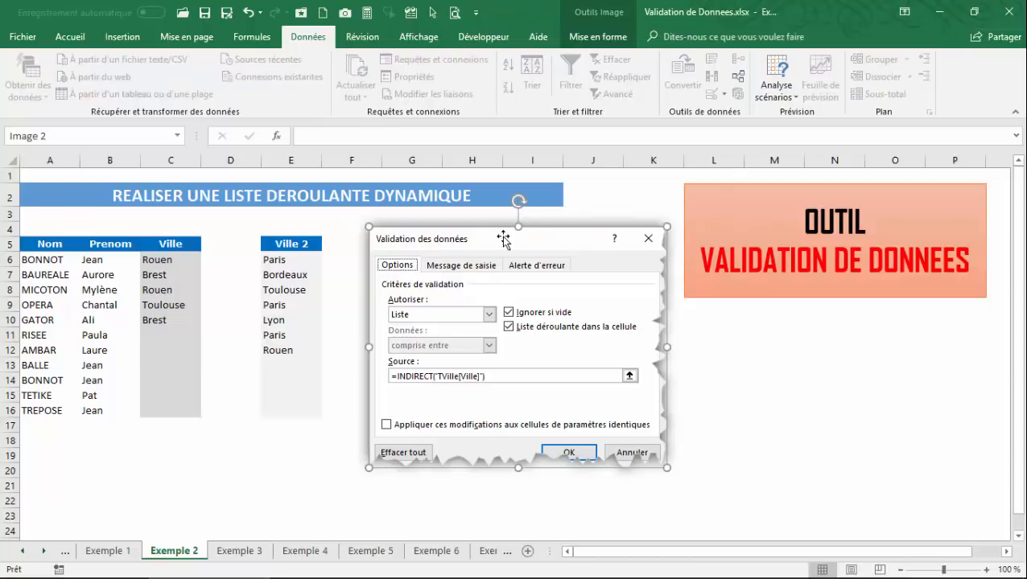